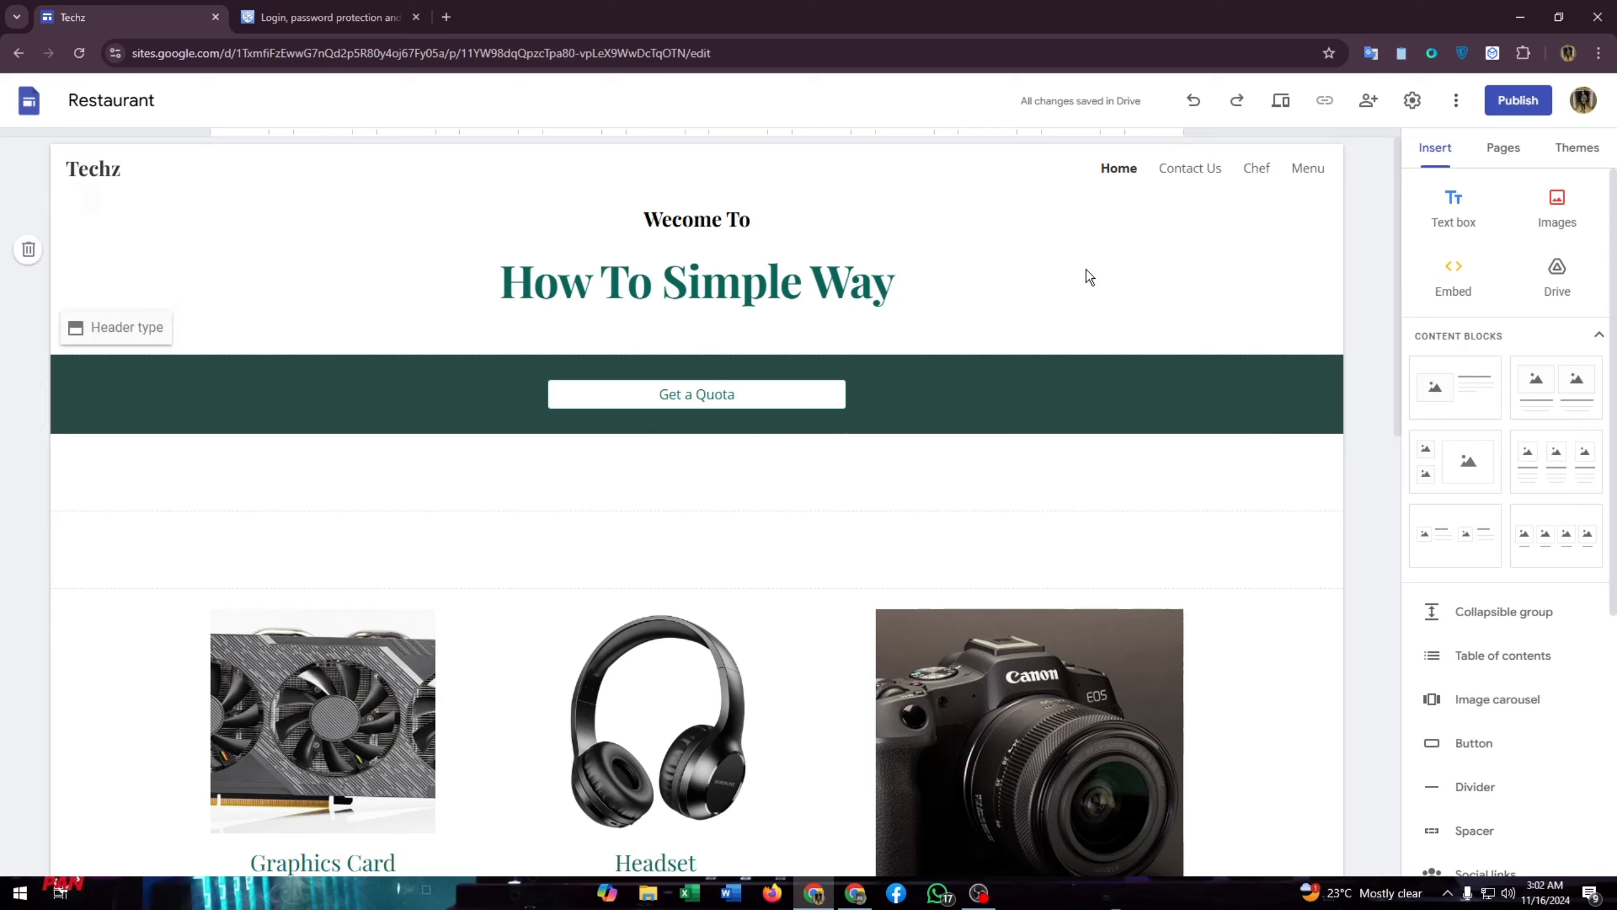
# - From the Pages list, create a new page named 'Join Us!' in the Restaurant site
pyautogui.click(1502, 164)
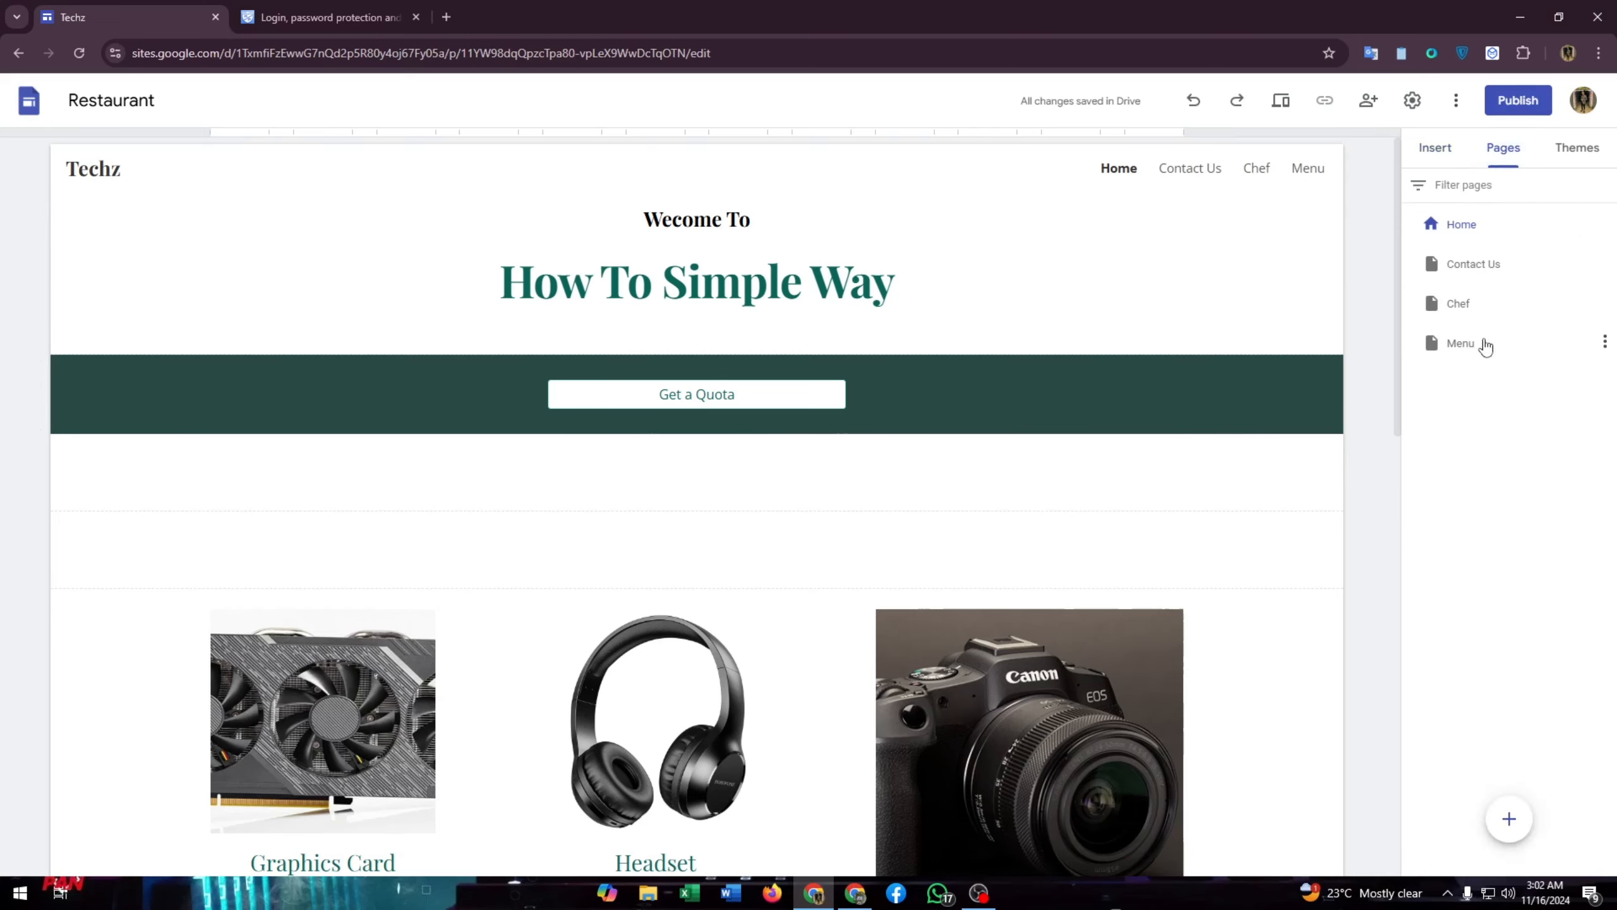
pyautogui.moveTo(1505, 828)
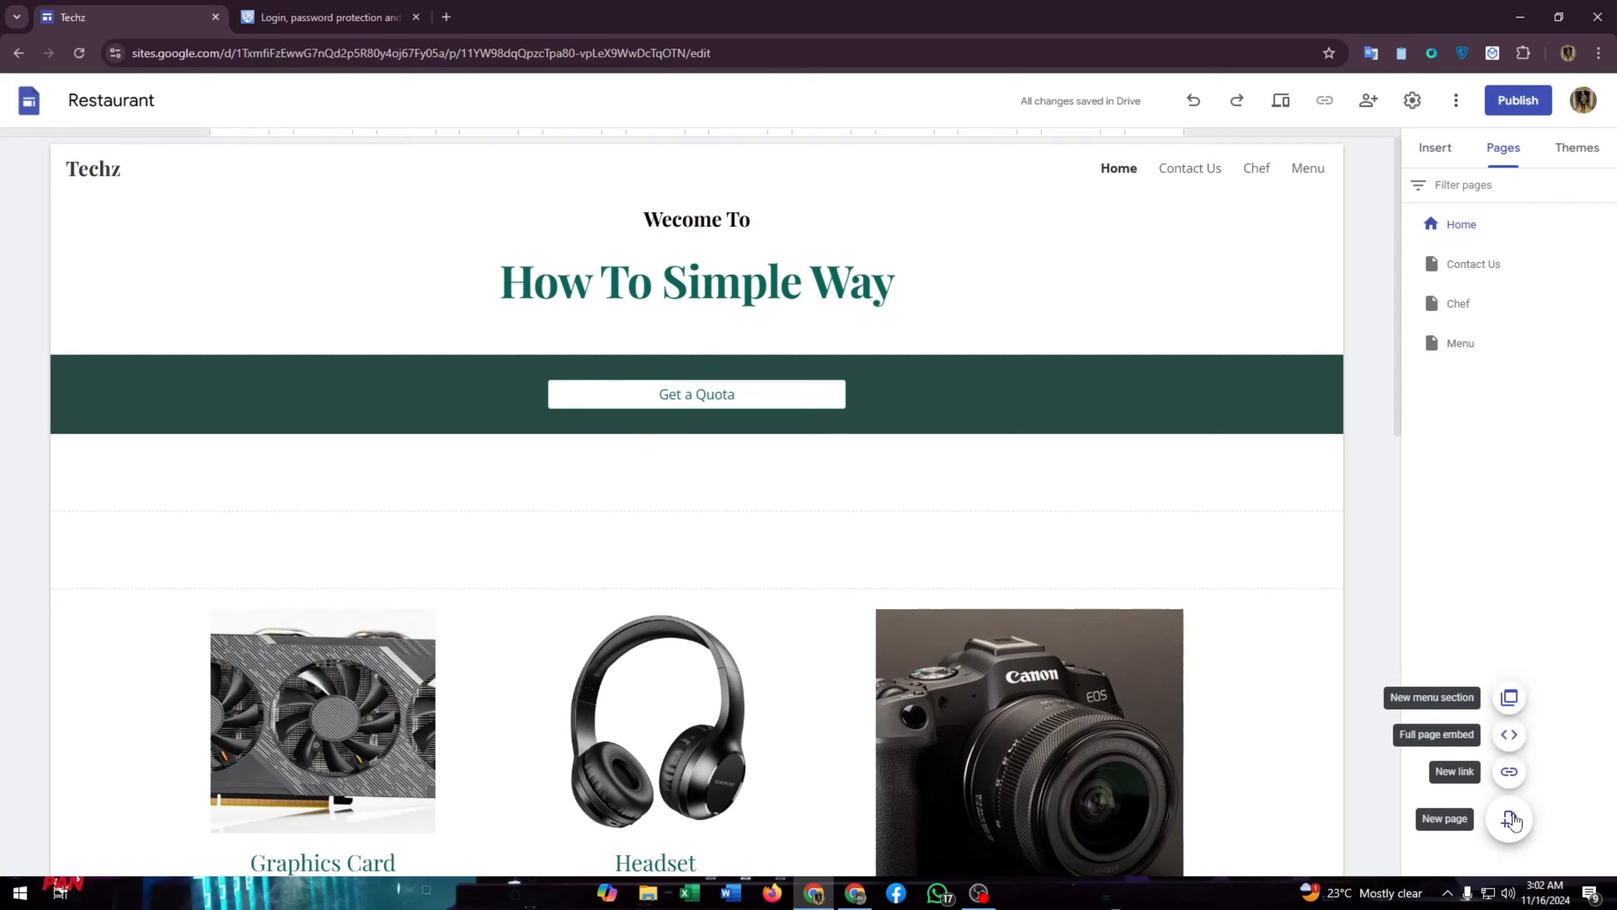
pyautogui.click(1509, 820)
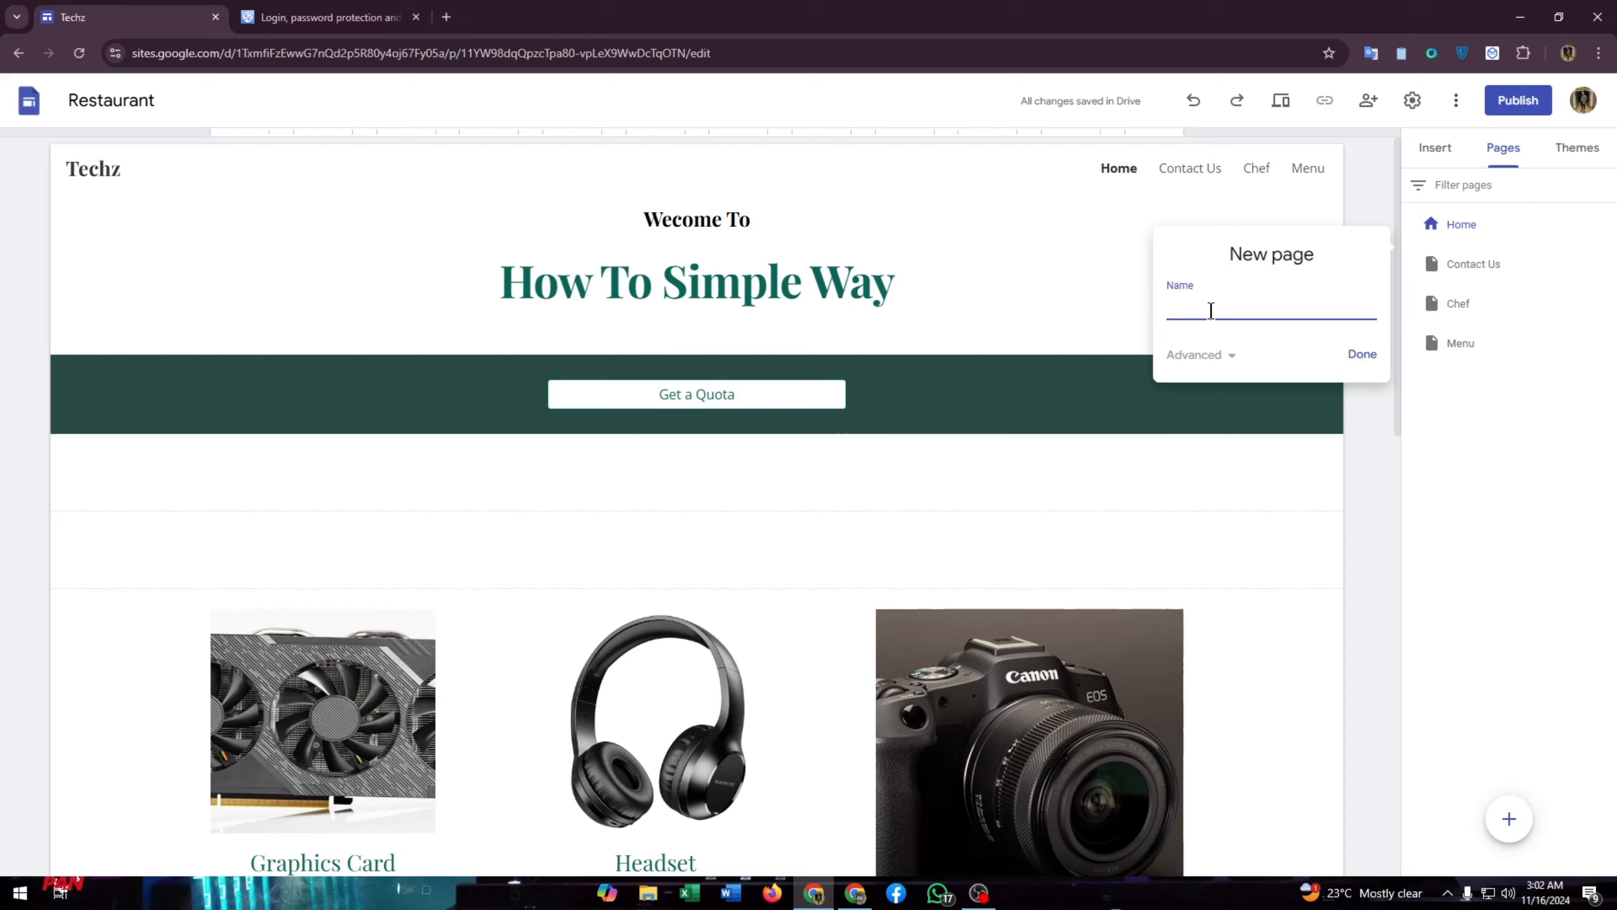
pyautogui.write('Join Us!')
pyautogui.click(1363, 357)
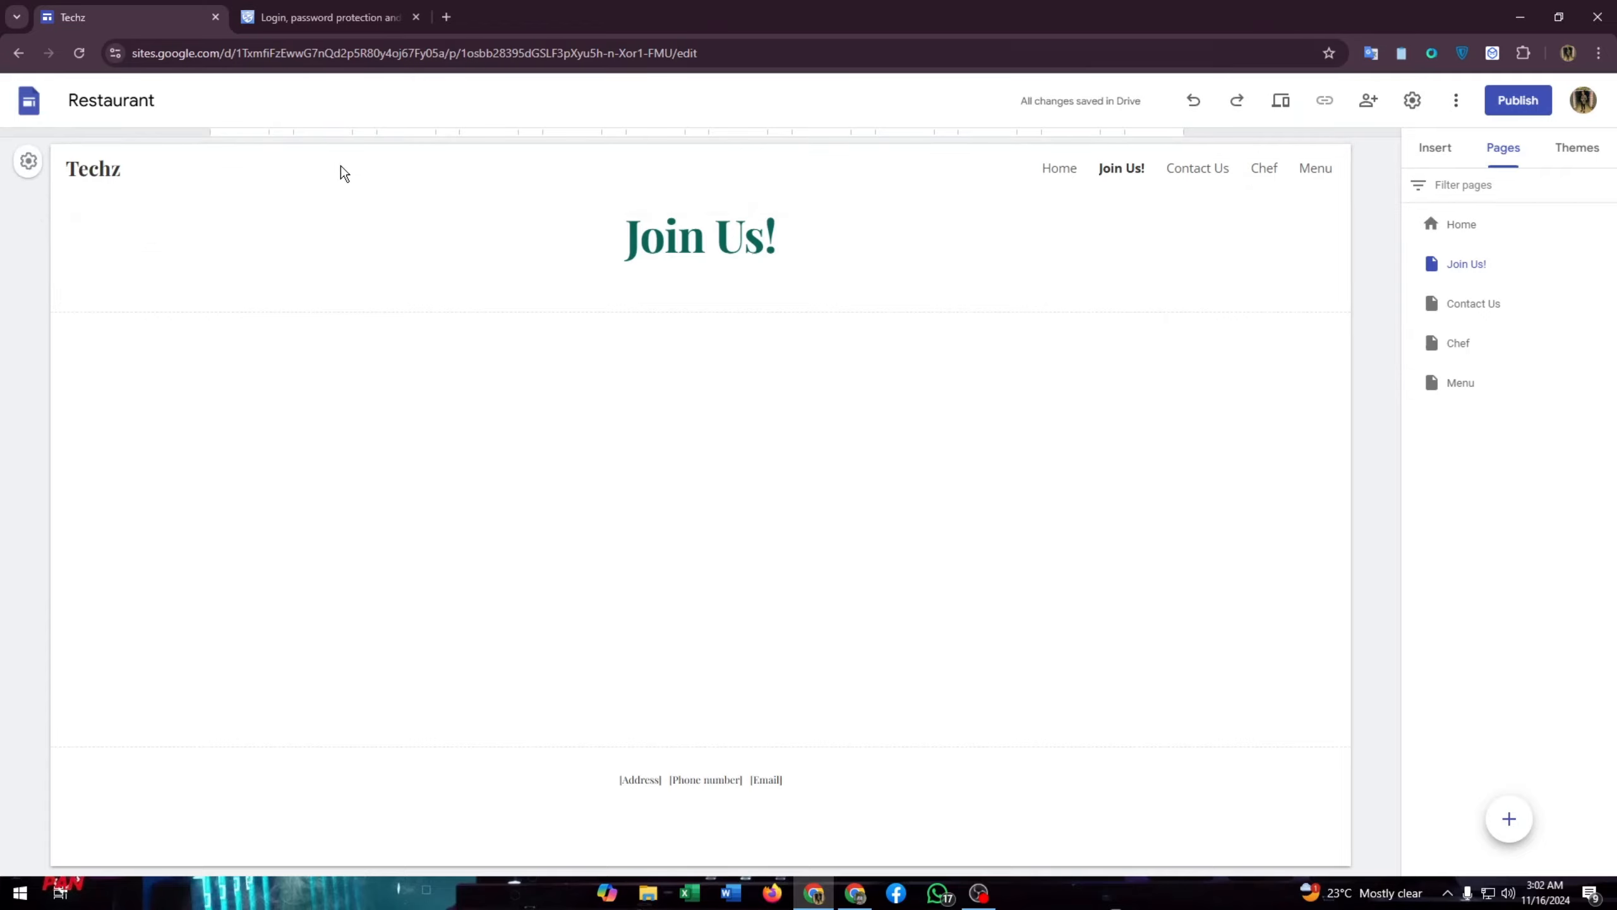
# - Change the Join Us! title text box from font size 40 to 48
pyautogui.click(1097, 290)
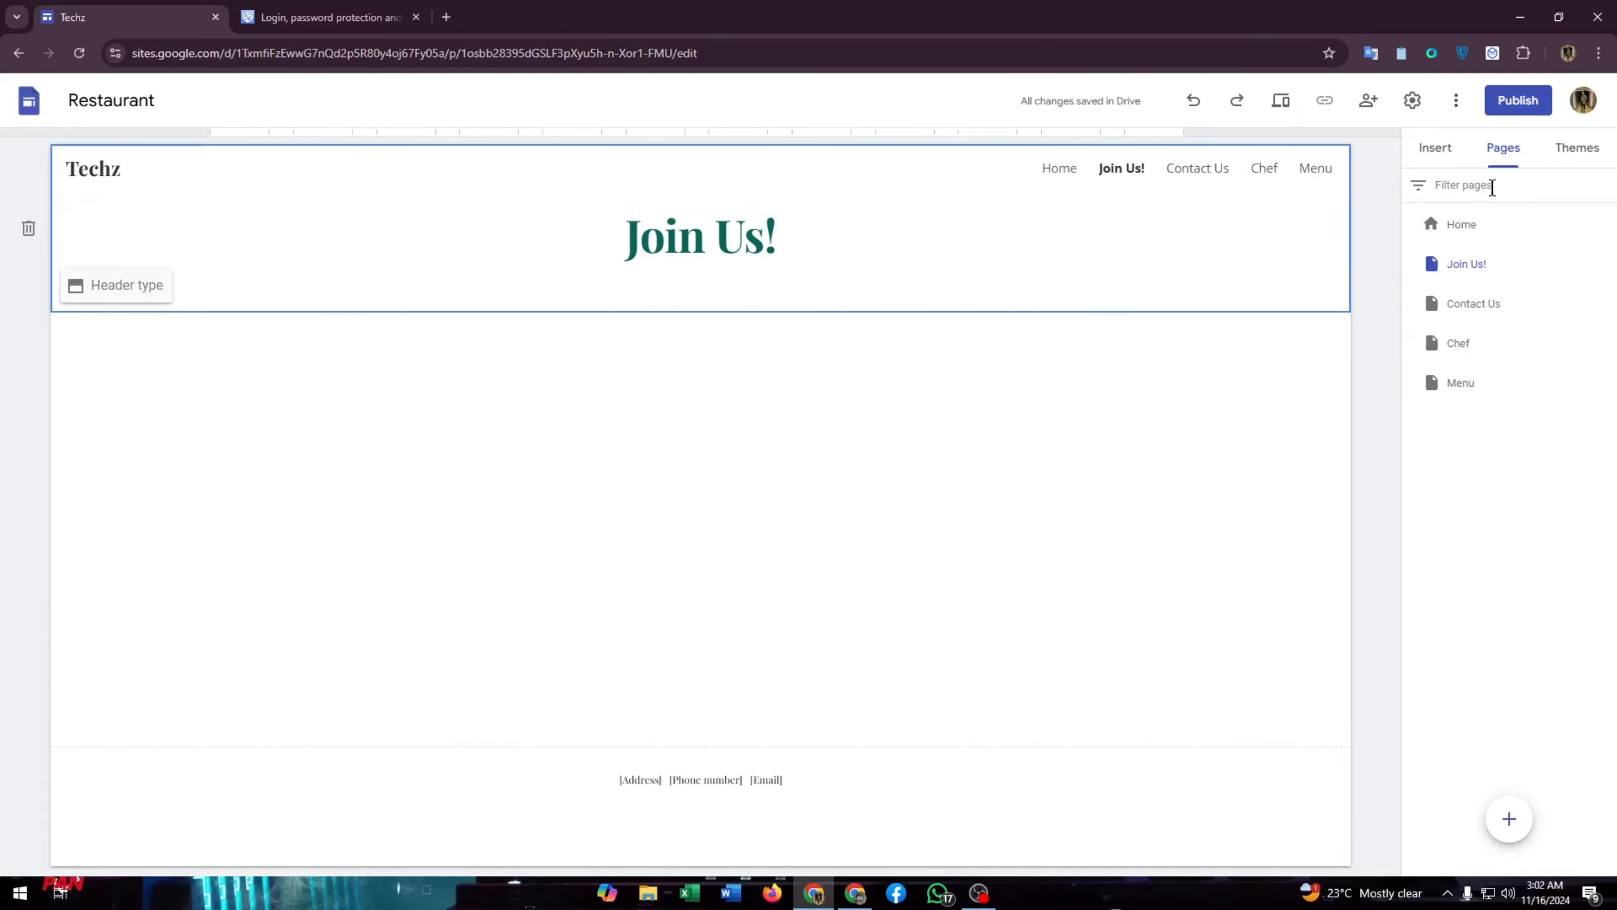
pyautogui.click(1454, 152)
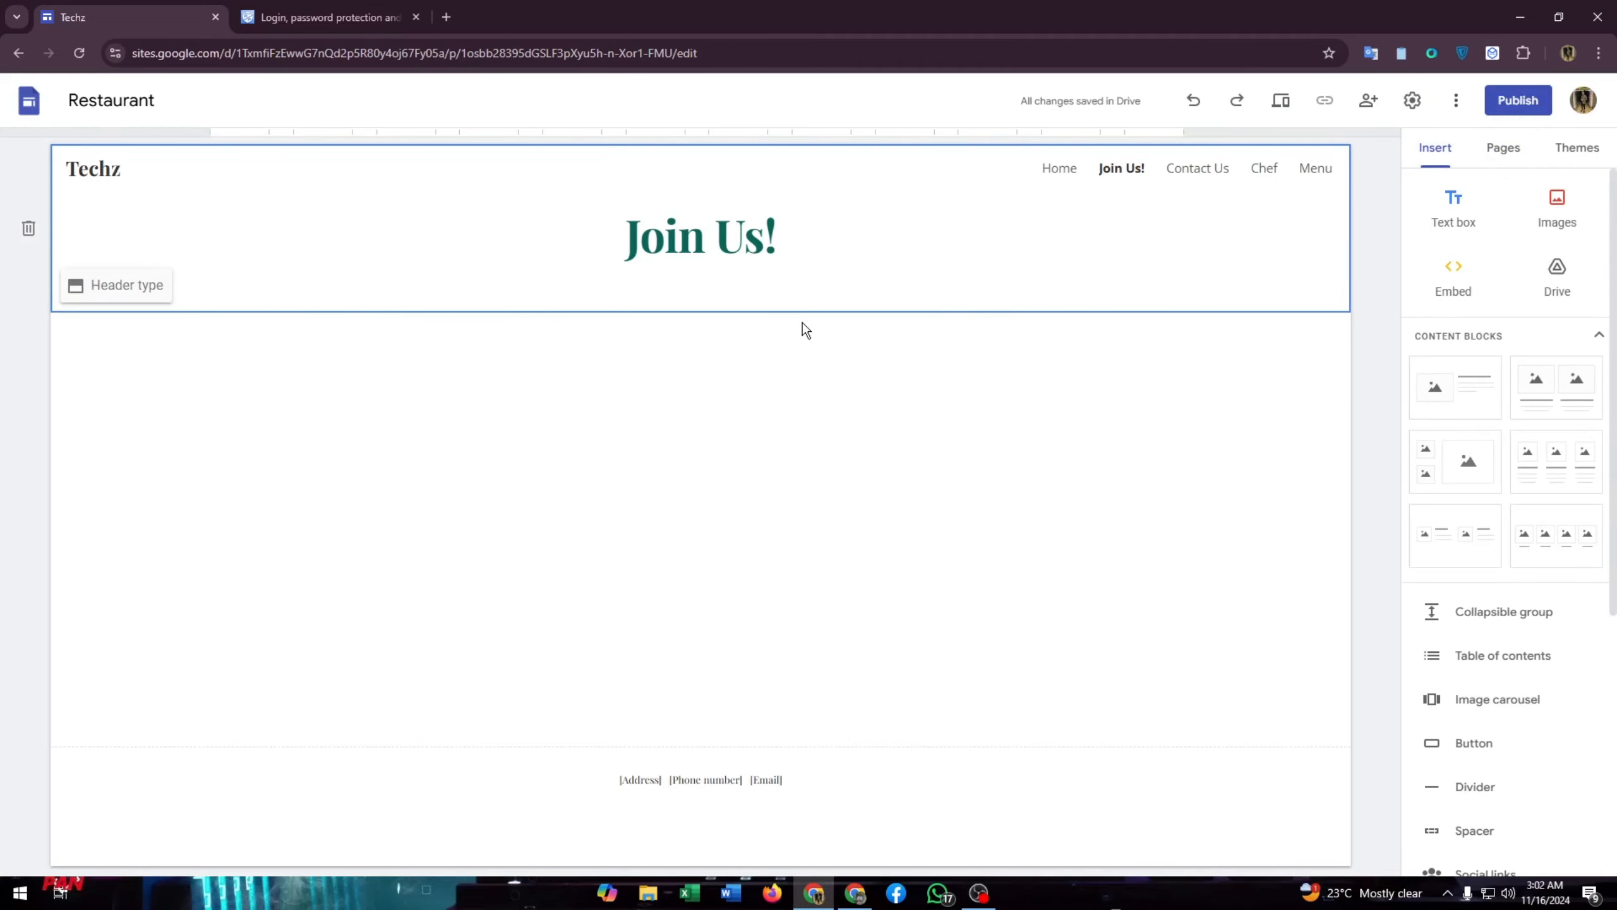
pyautogui.click(841, 258)
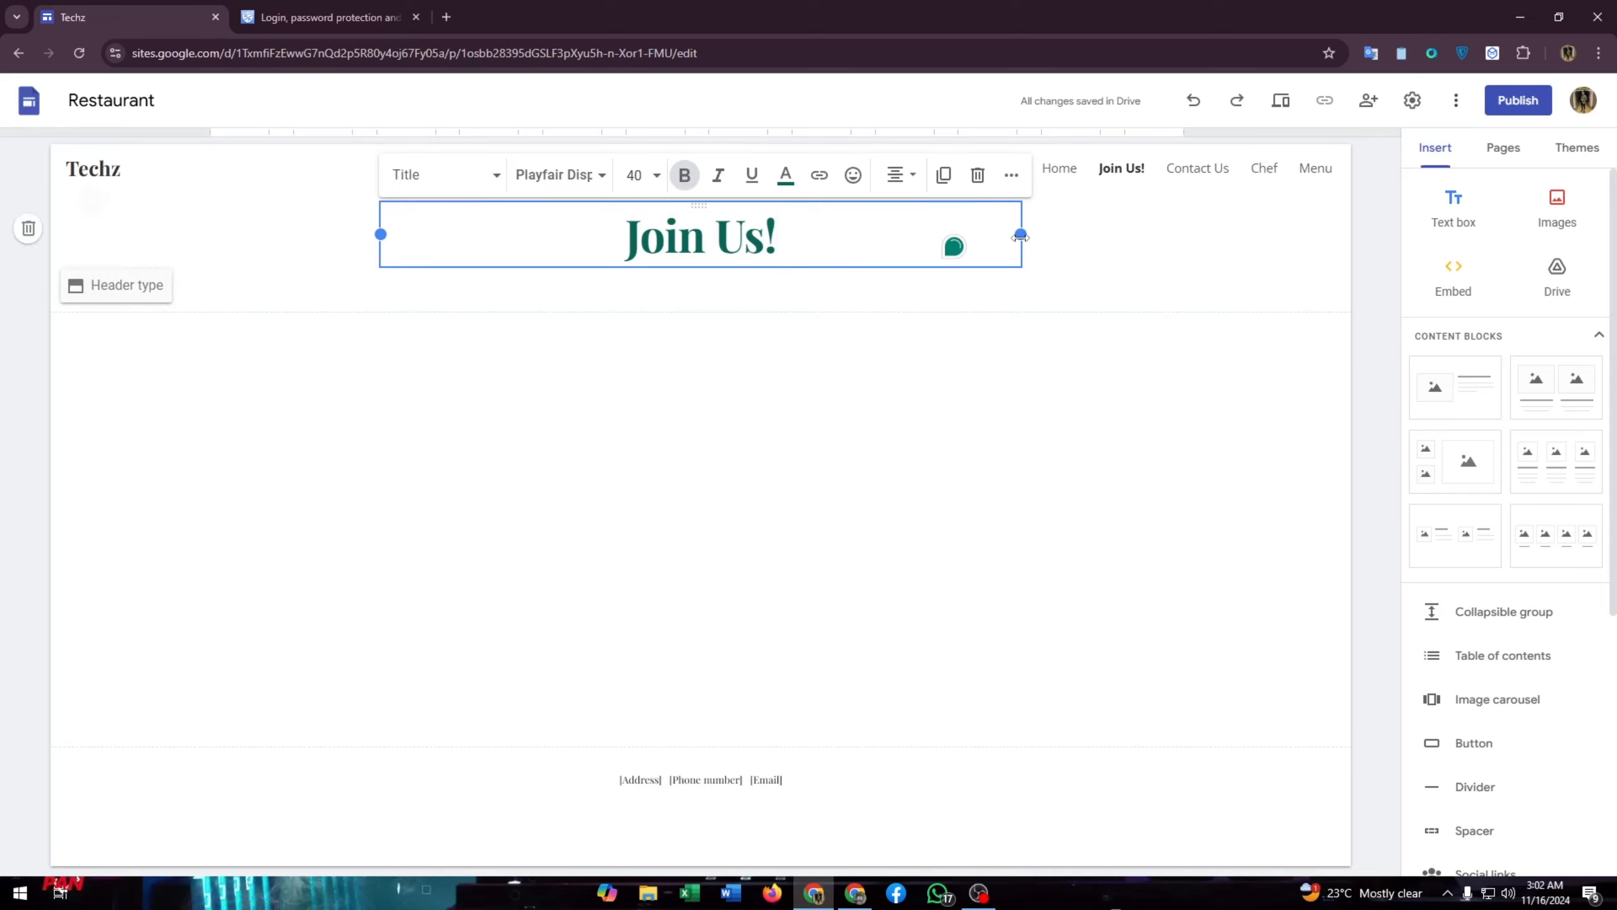
pyautogui.moveTo(1022, 235)
pyautogui.mouseDown()
pyautogui.moveTo(1079, 245)
pyautogui.moveTo(1012, 244)
pyautogui.mouseUp()
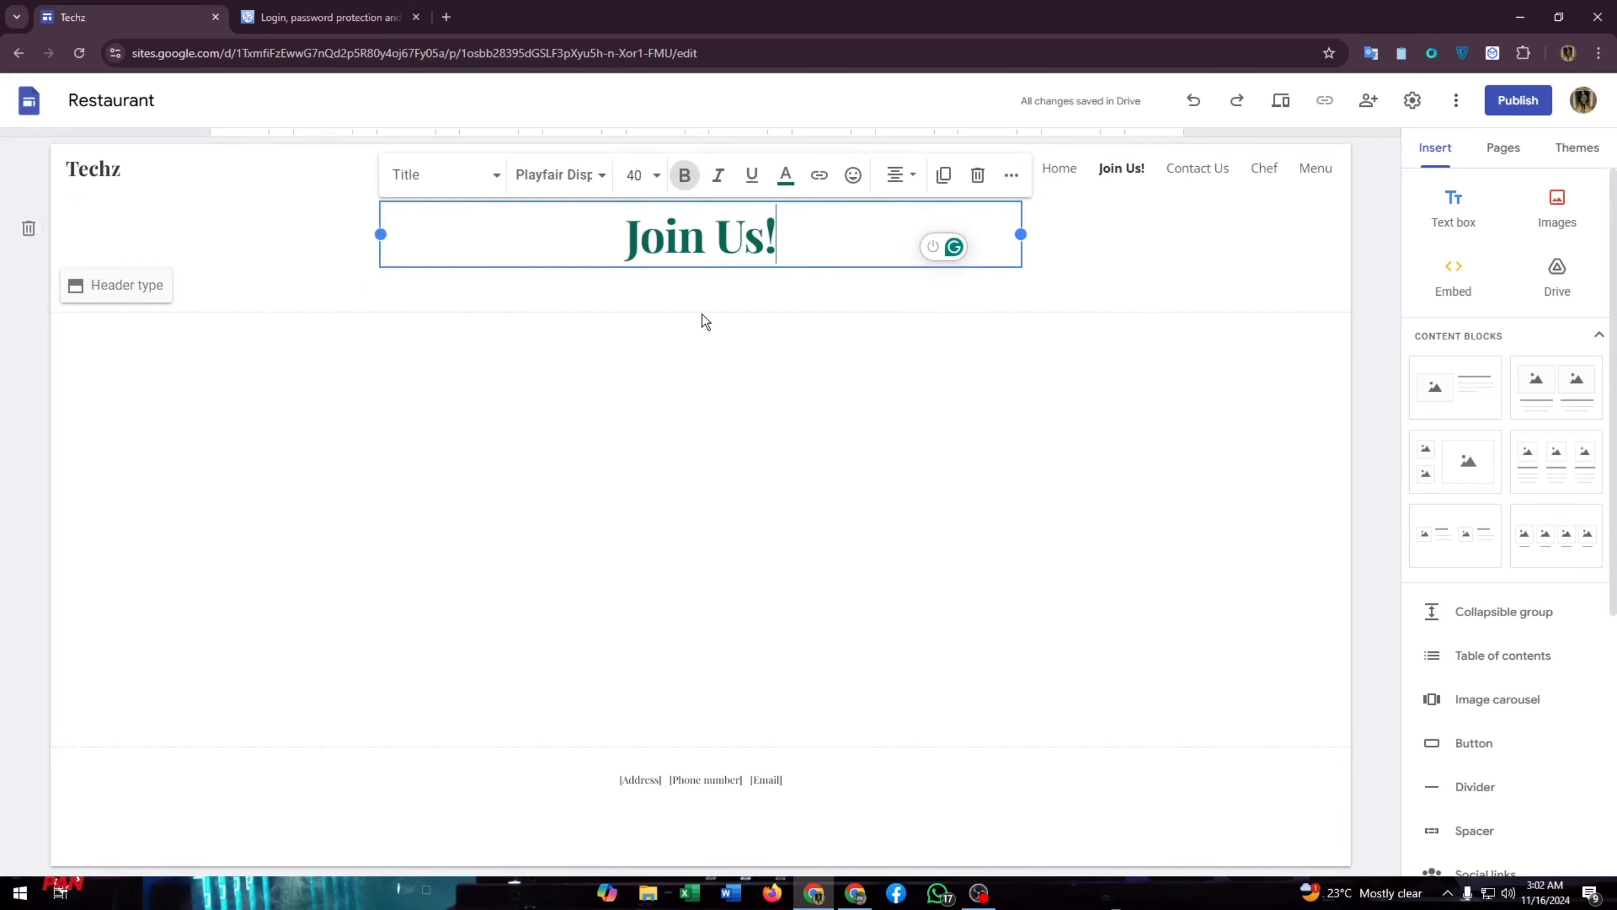
pyautogui.click(651, 180)
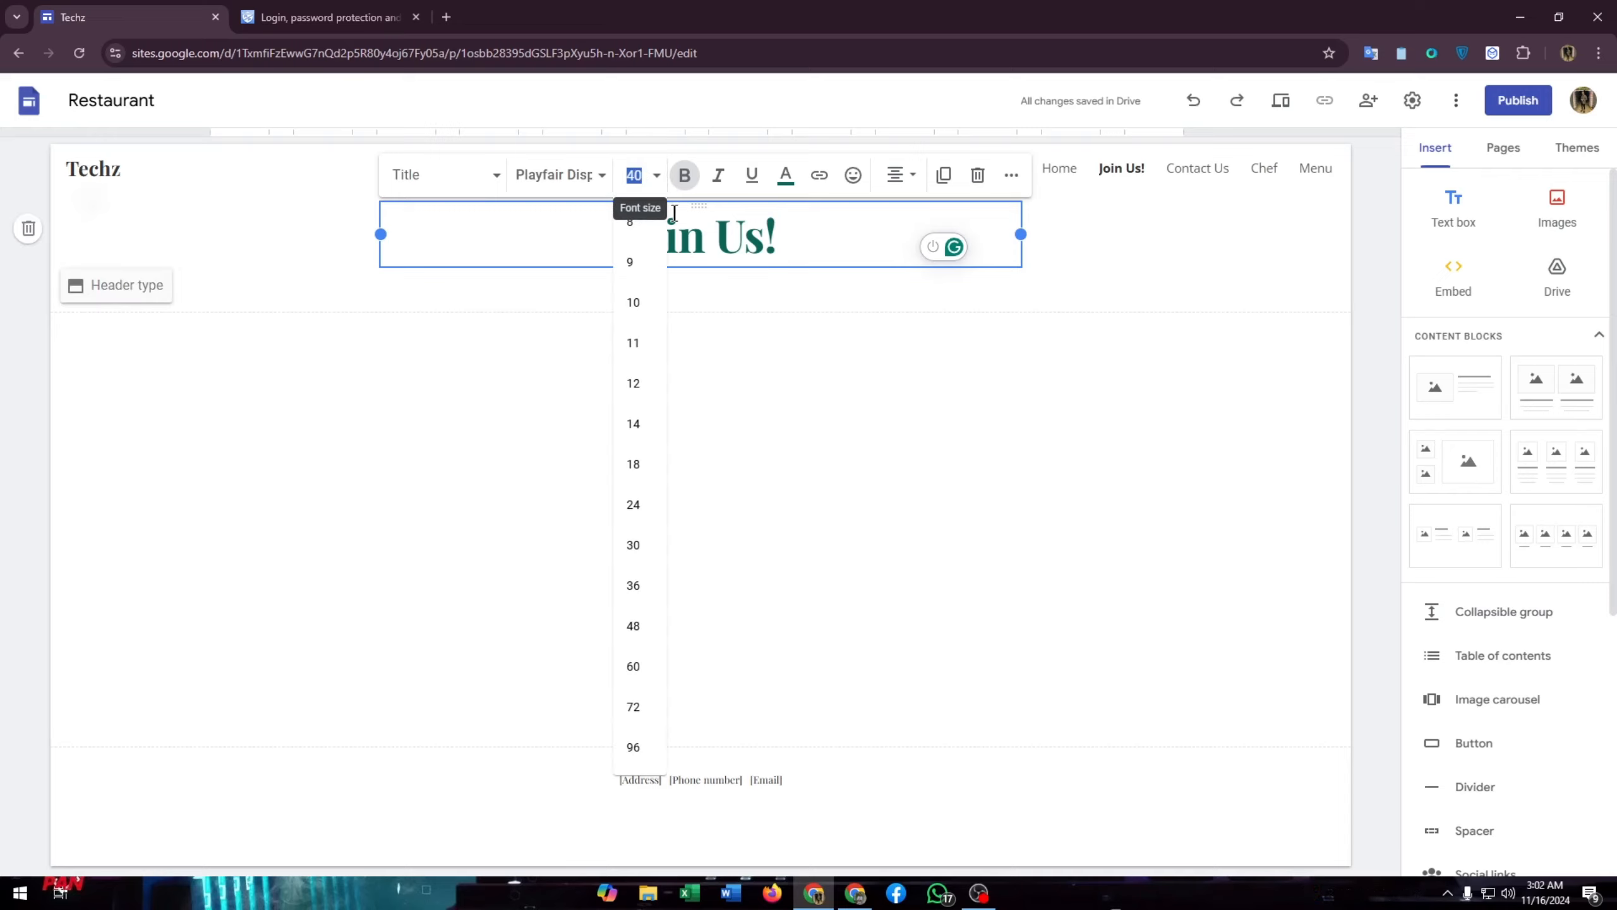
pyautogui.click(649, 641)
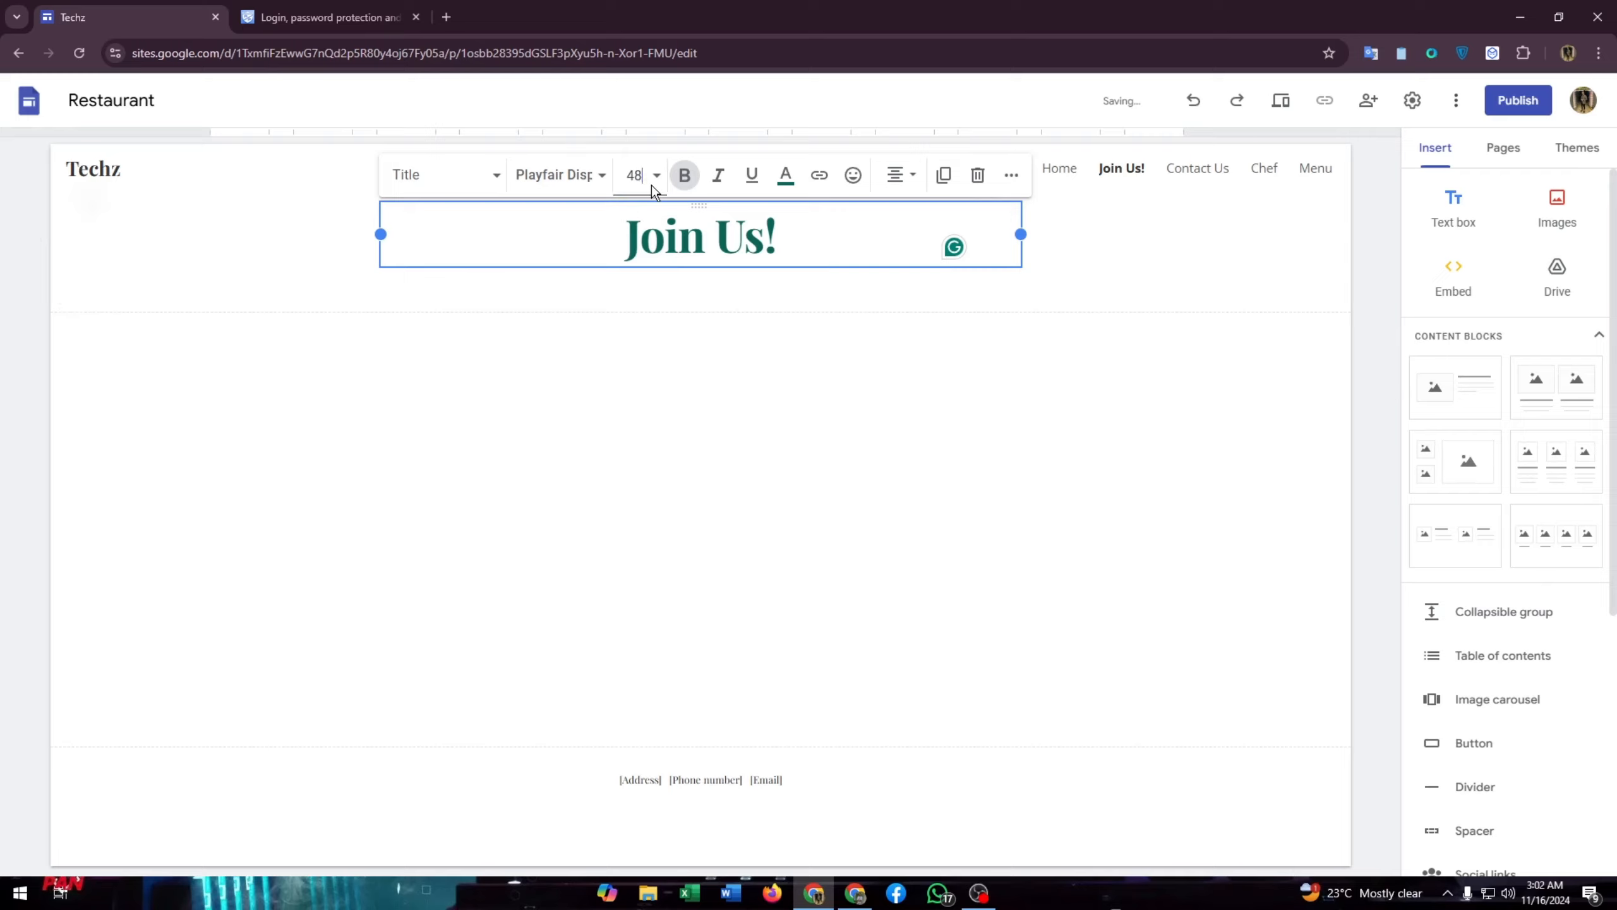
pyautogui.click(1093, 450)
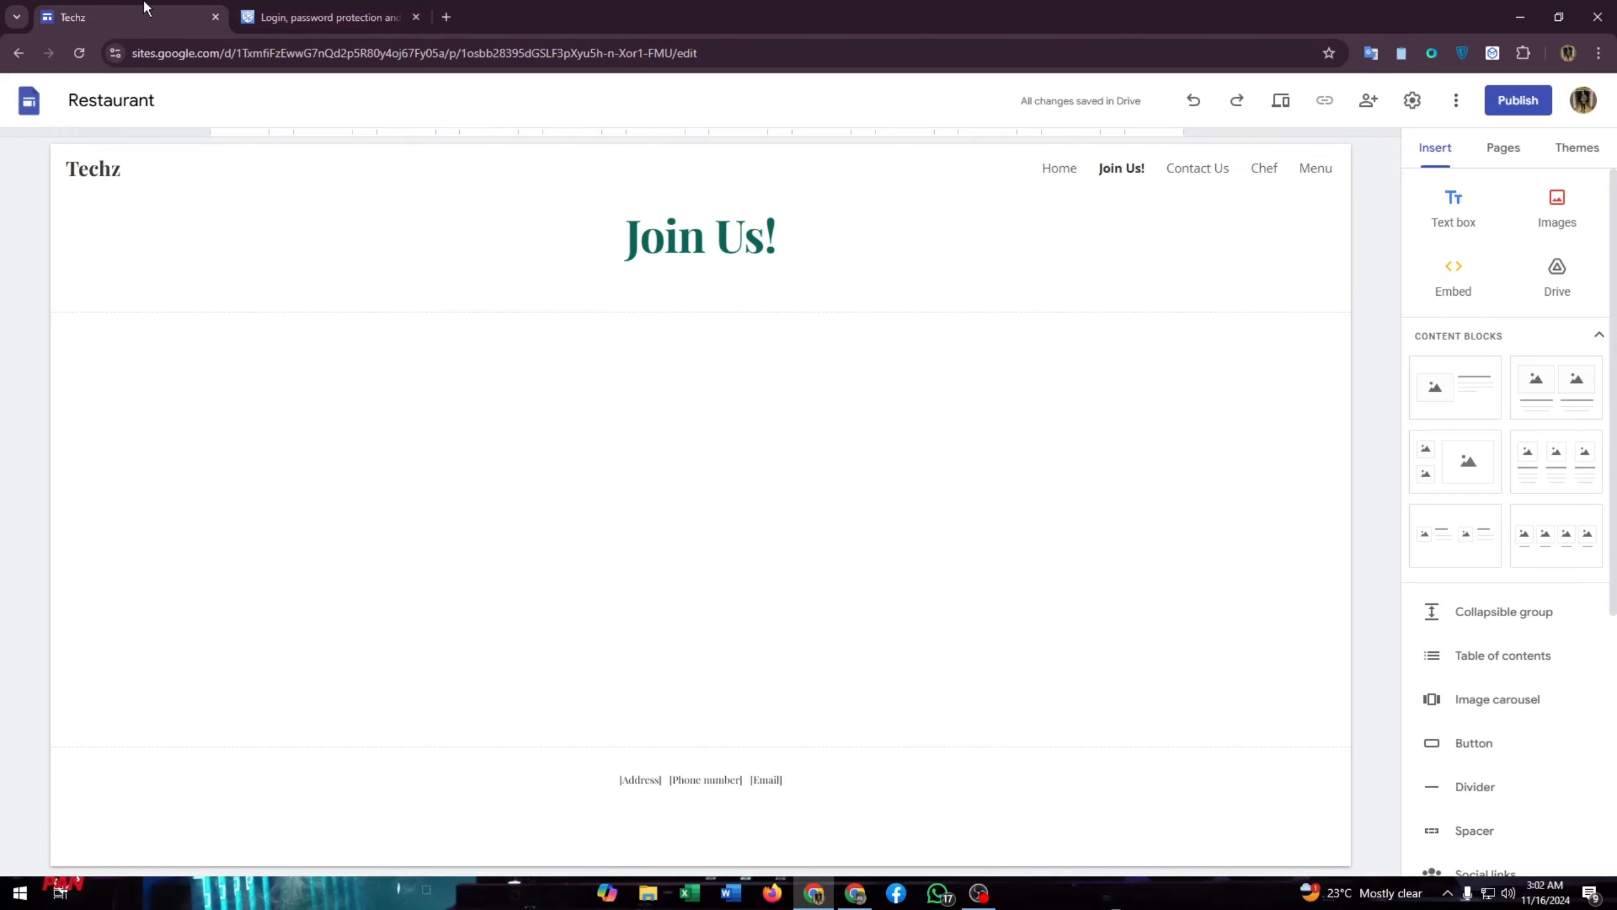
# - On authpro.com, open the new account signup page with Free account and setup wizard selected
pyautogui.click(316, 18)
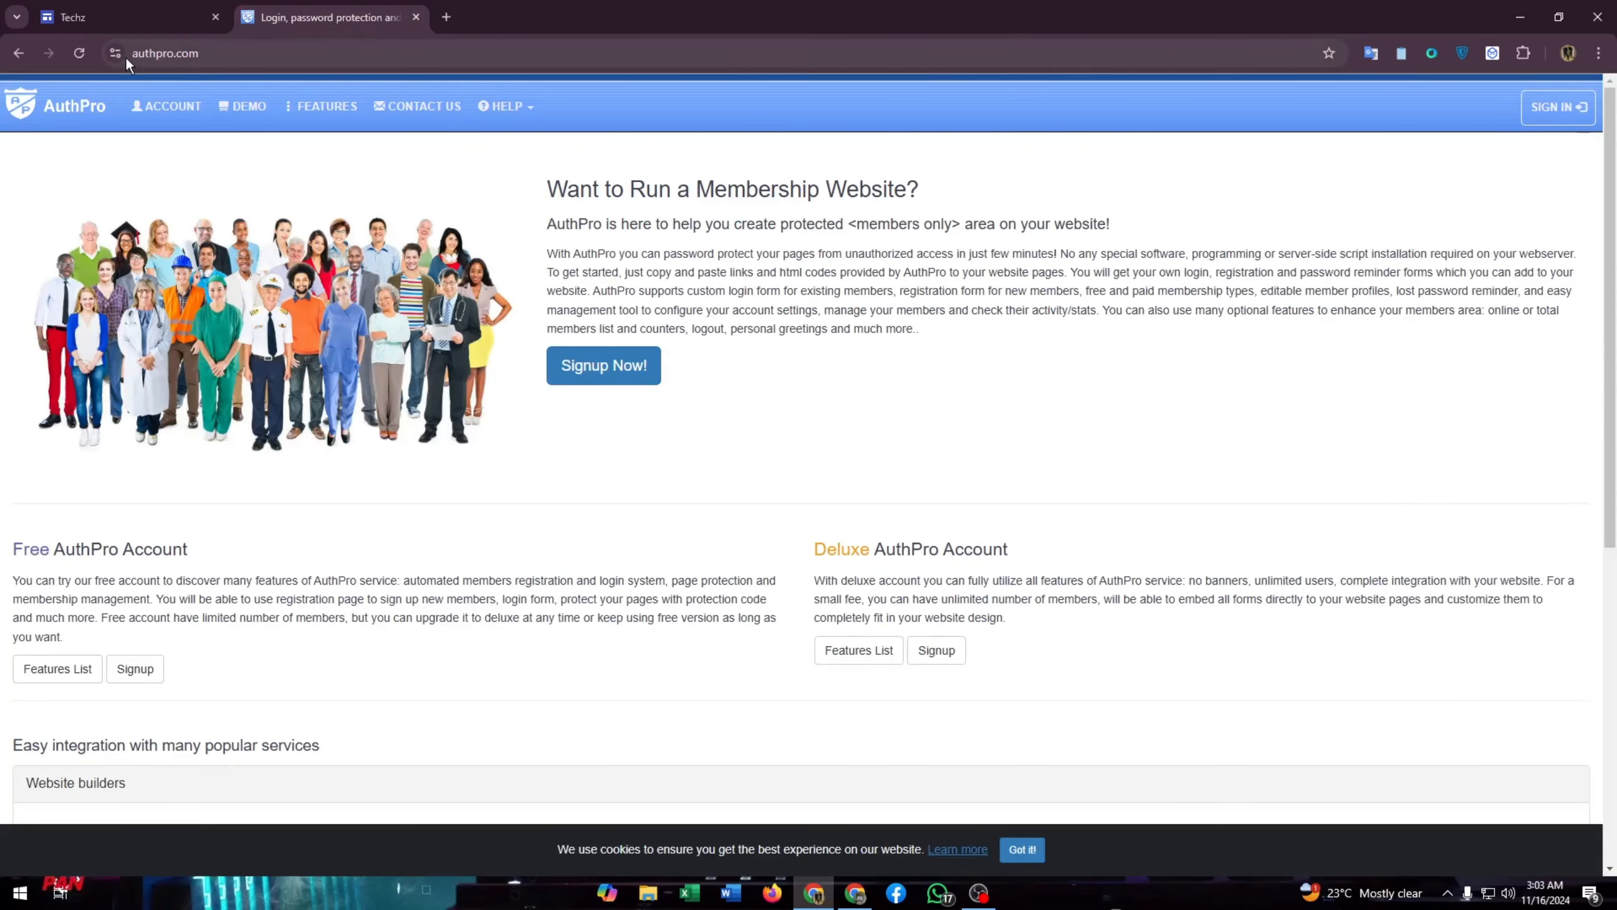
pyautogui.click(168, 51)
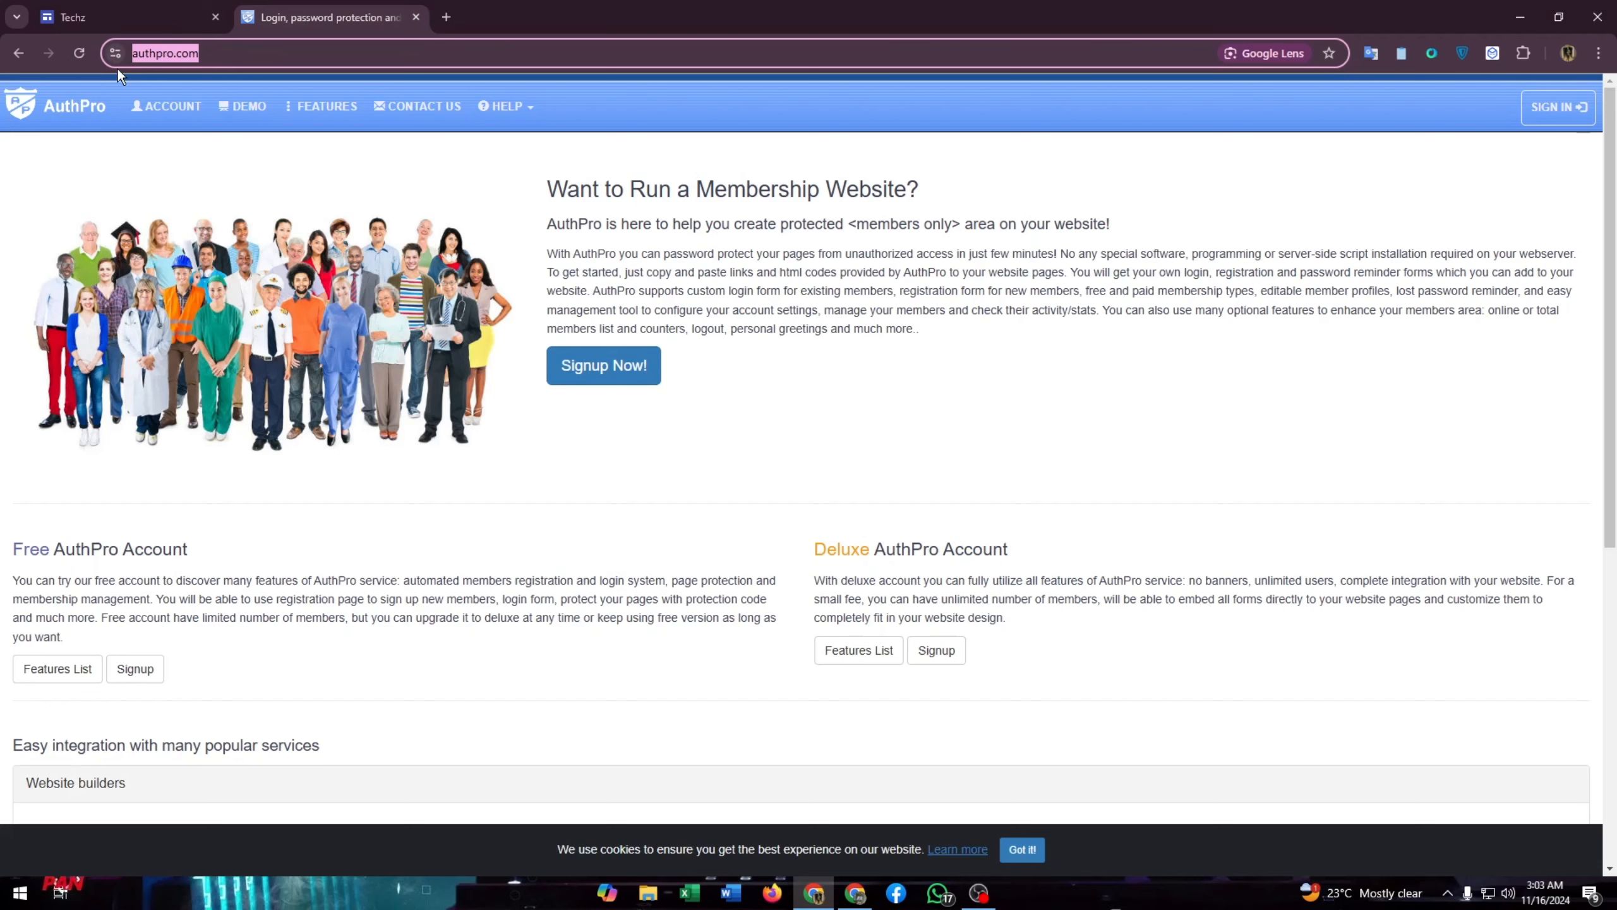
pyautogui.moveTo(523, 455); pyautogui.dragTo(575, 487)
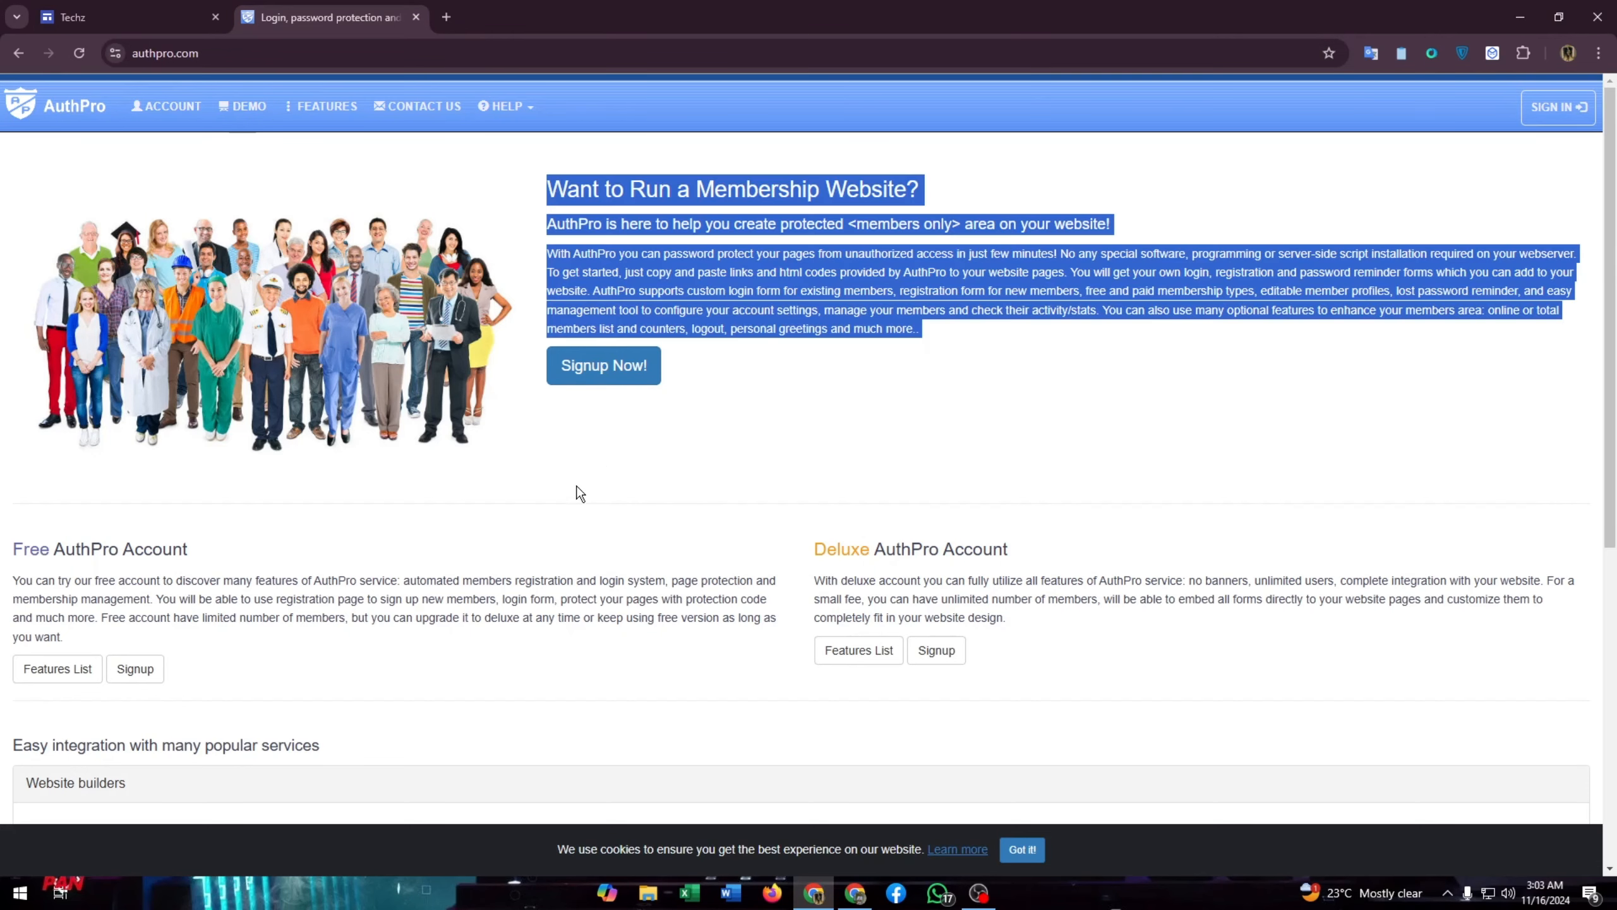
pyautogui.click(625, 434)
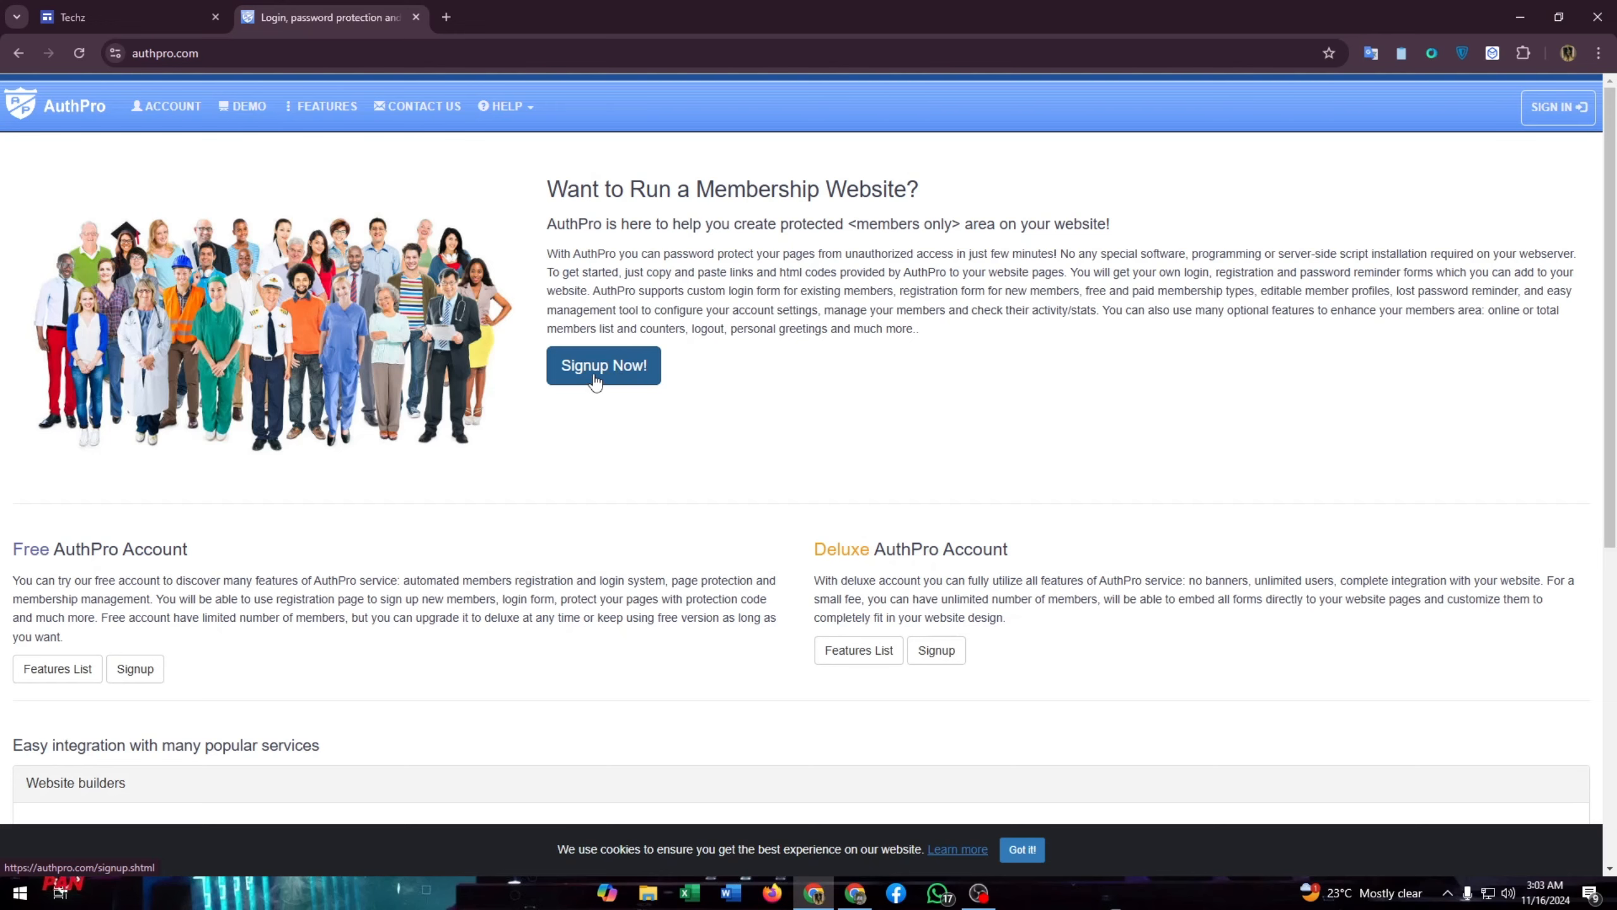
pyautogui.click(616, 375)
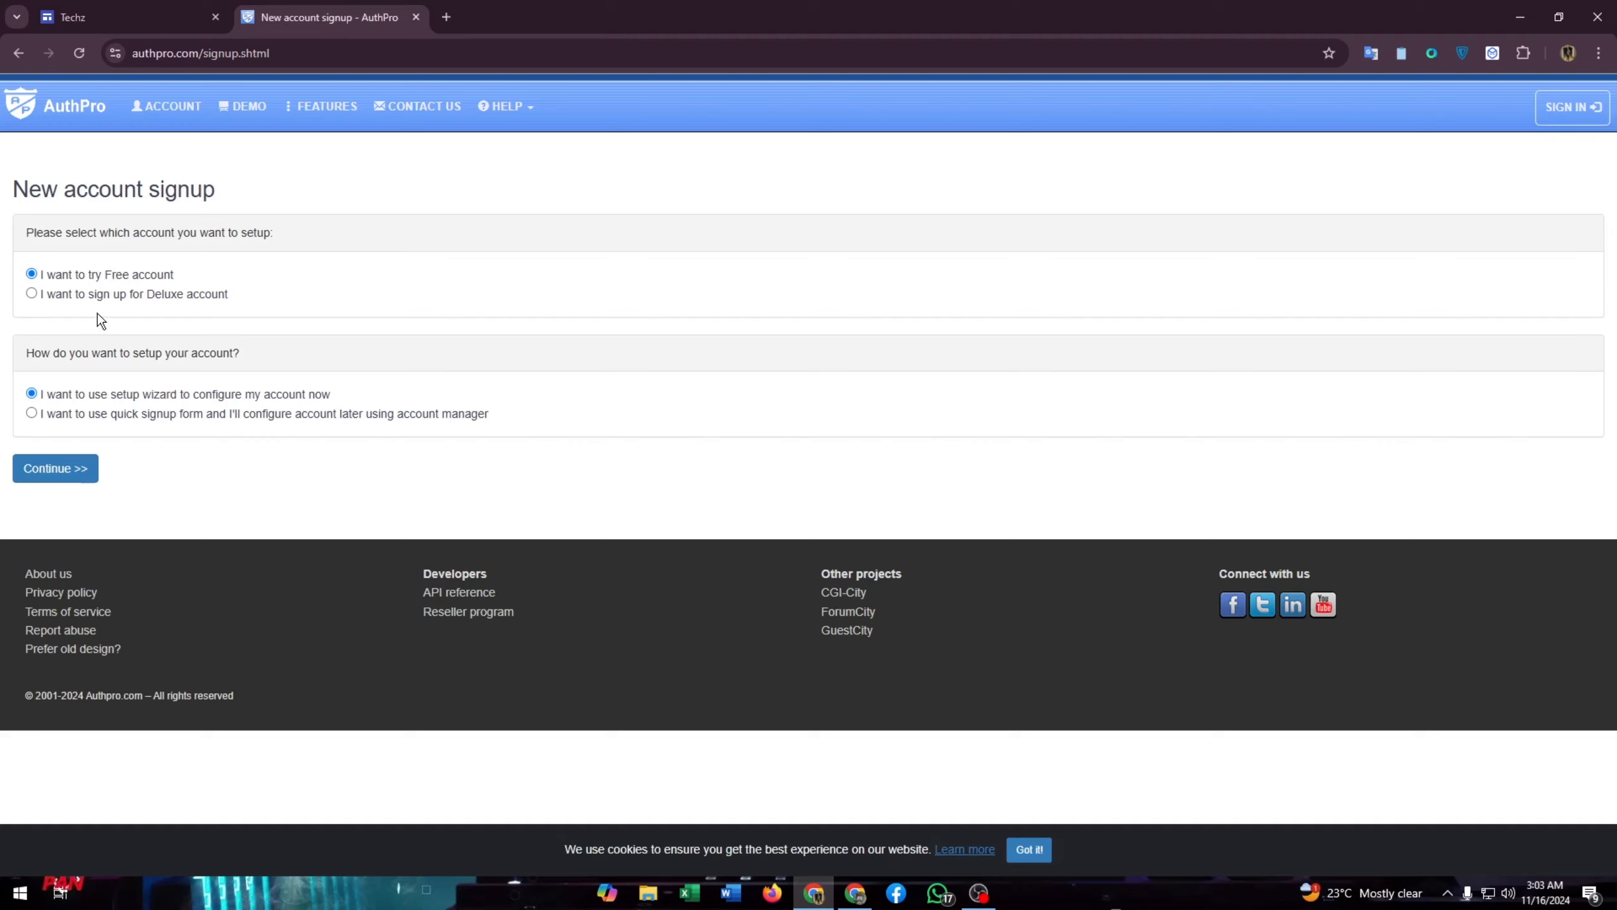
pyautogui.moveTo(142, 295); pyautogui.dragTo(264, 304)
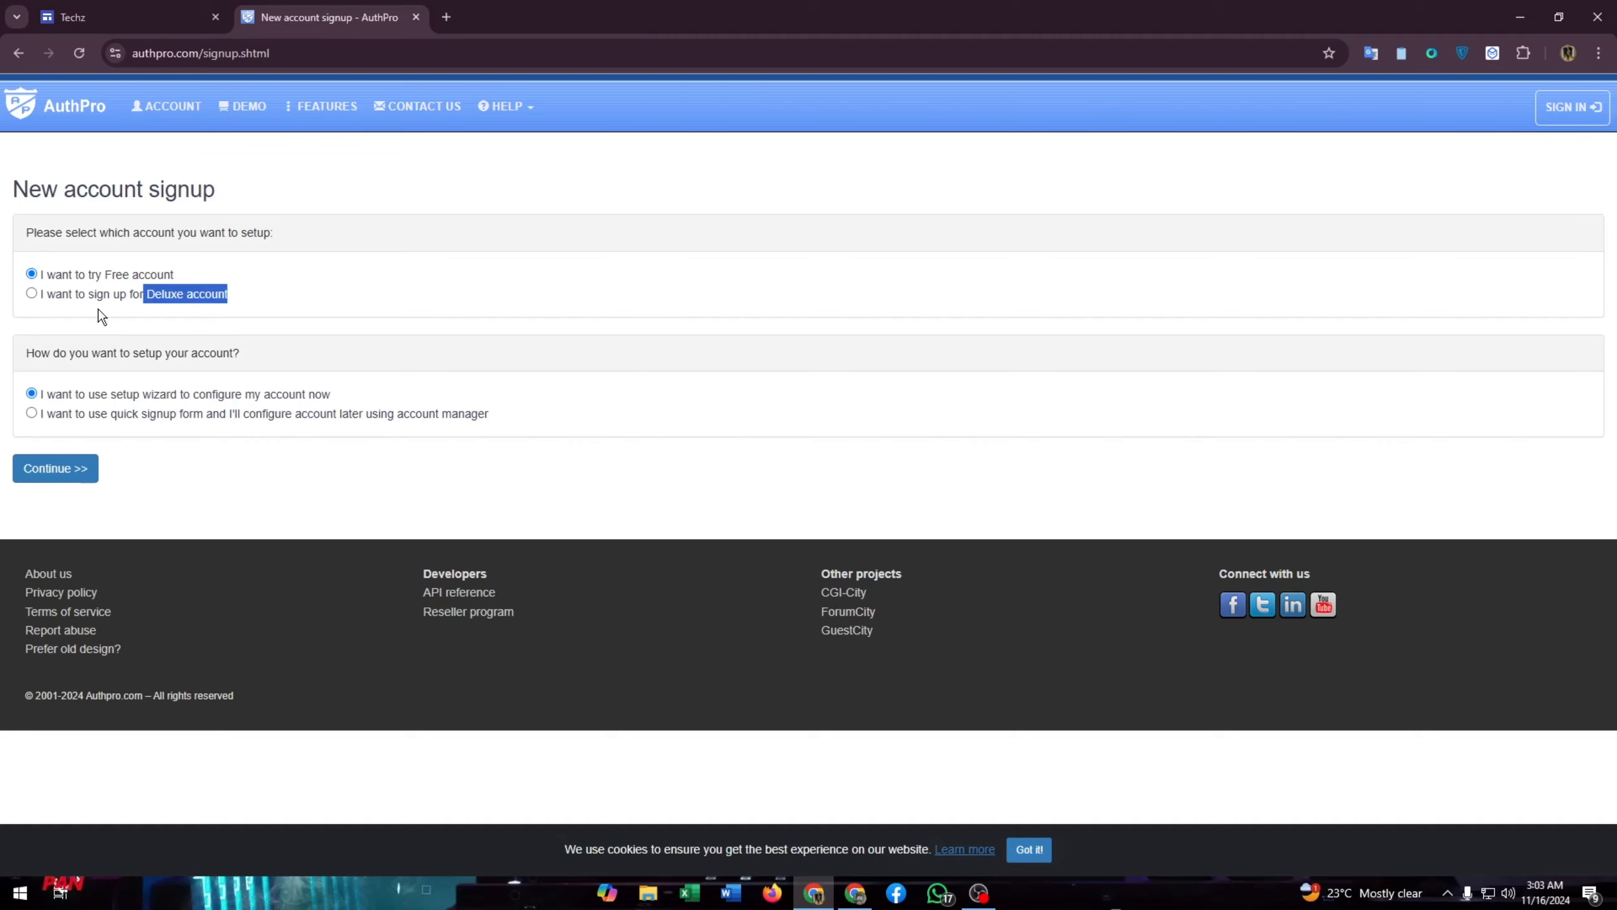
pyautogui.click(207, 434)
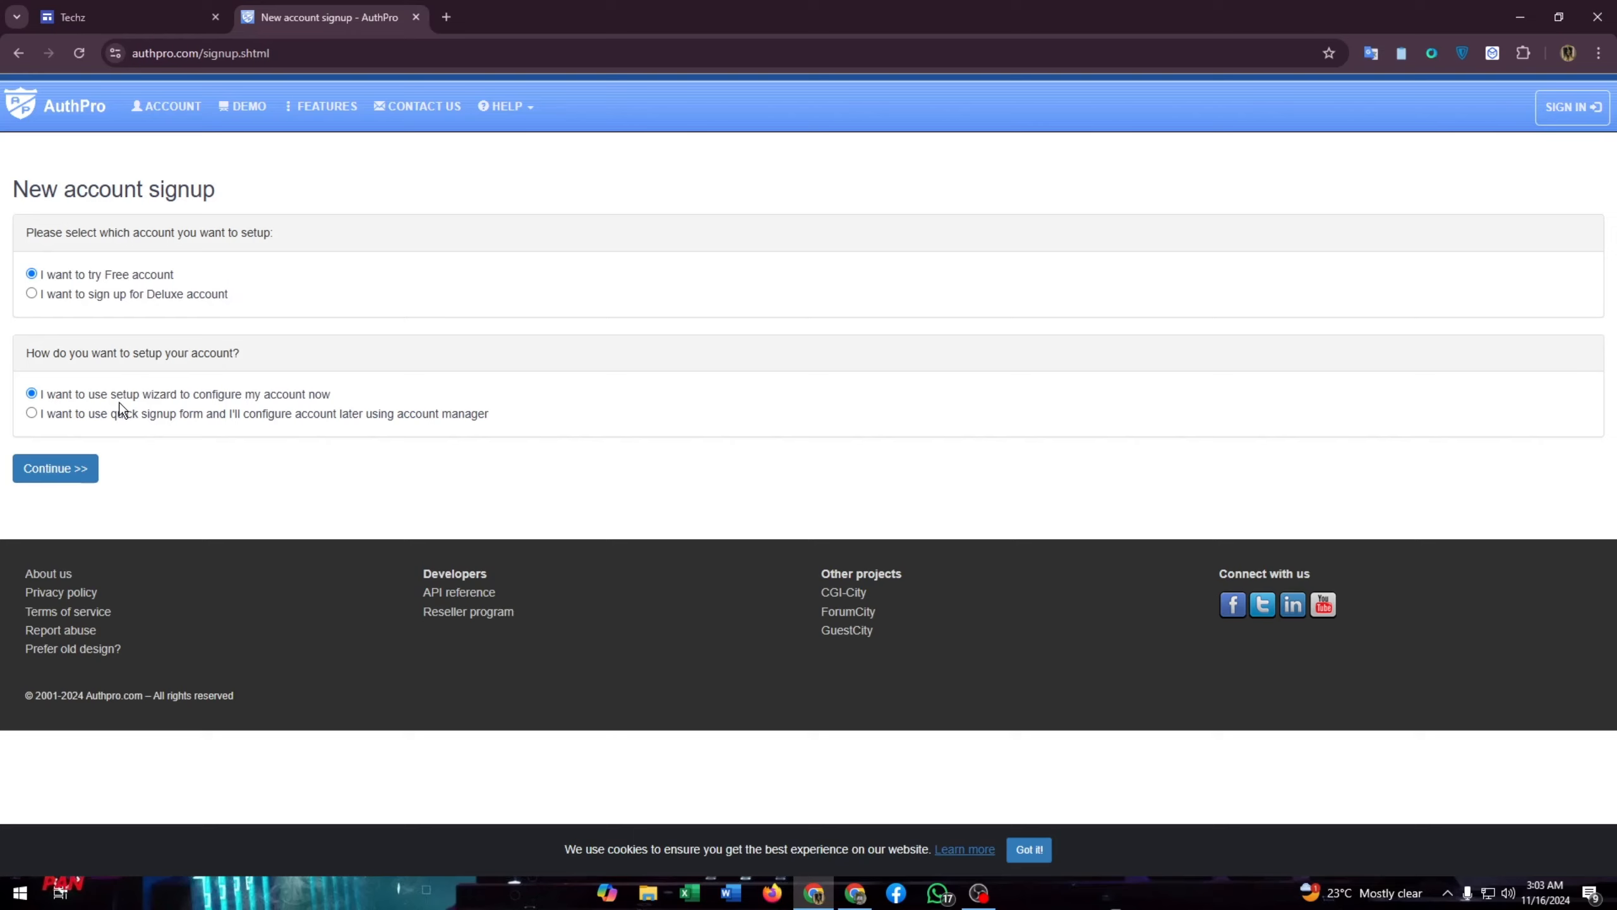
pyautogui.moveTo(344, 398); pyautogui.dragTo(44, 391)
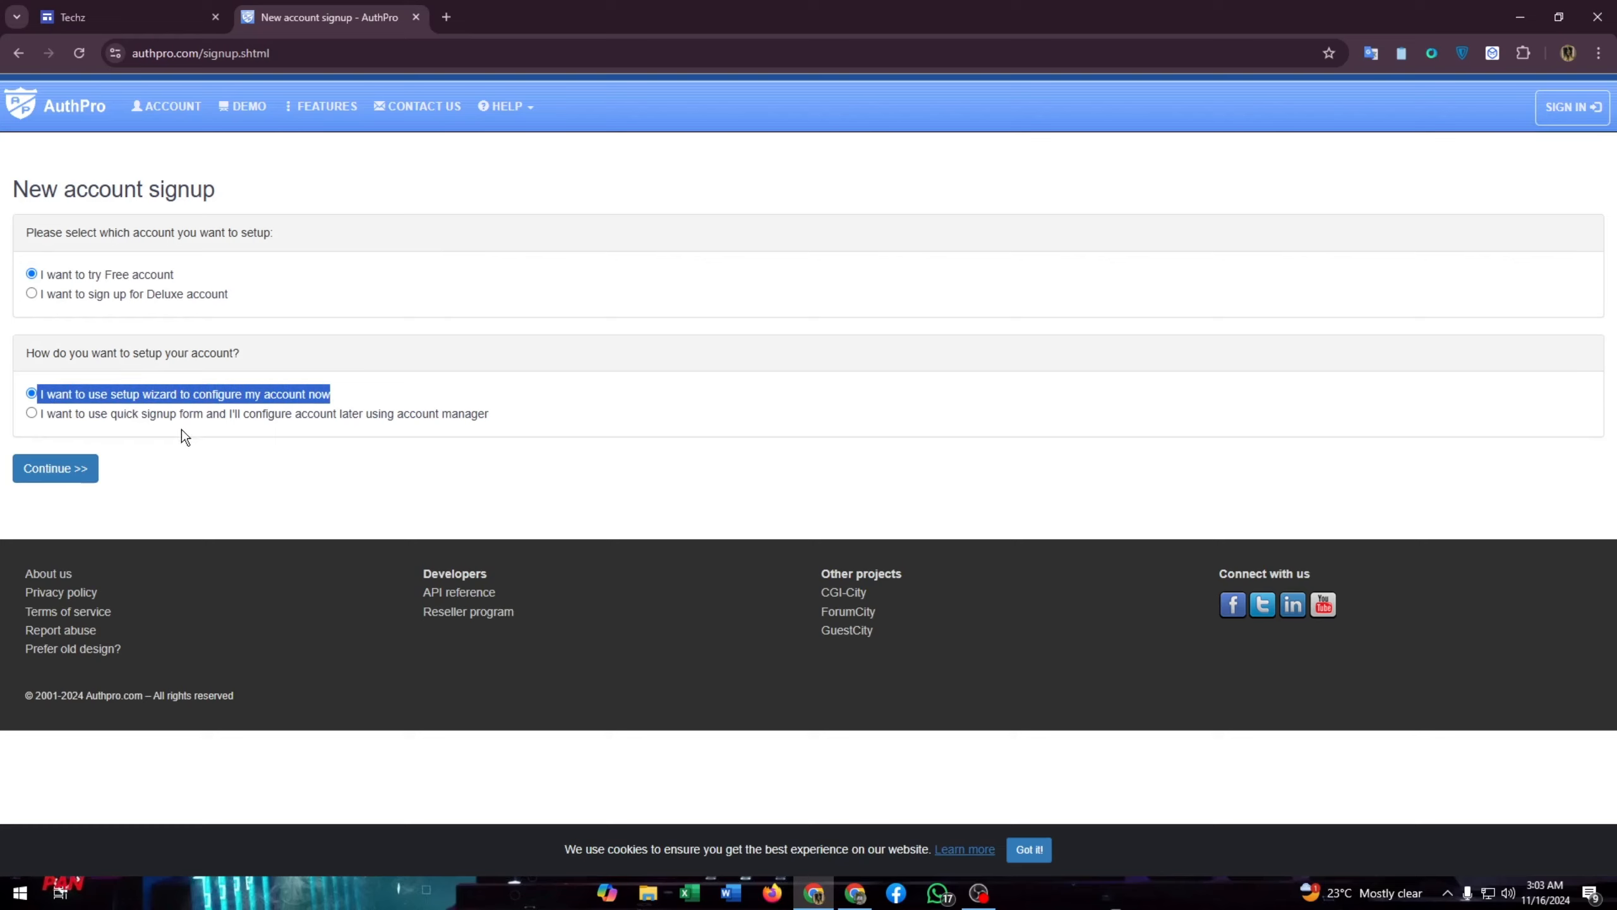
# - Continue to the signup form and review its Username, Password, Name, Website and Language fields
pyautogui.click(58, 472)
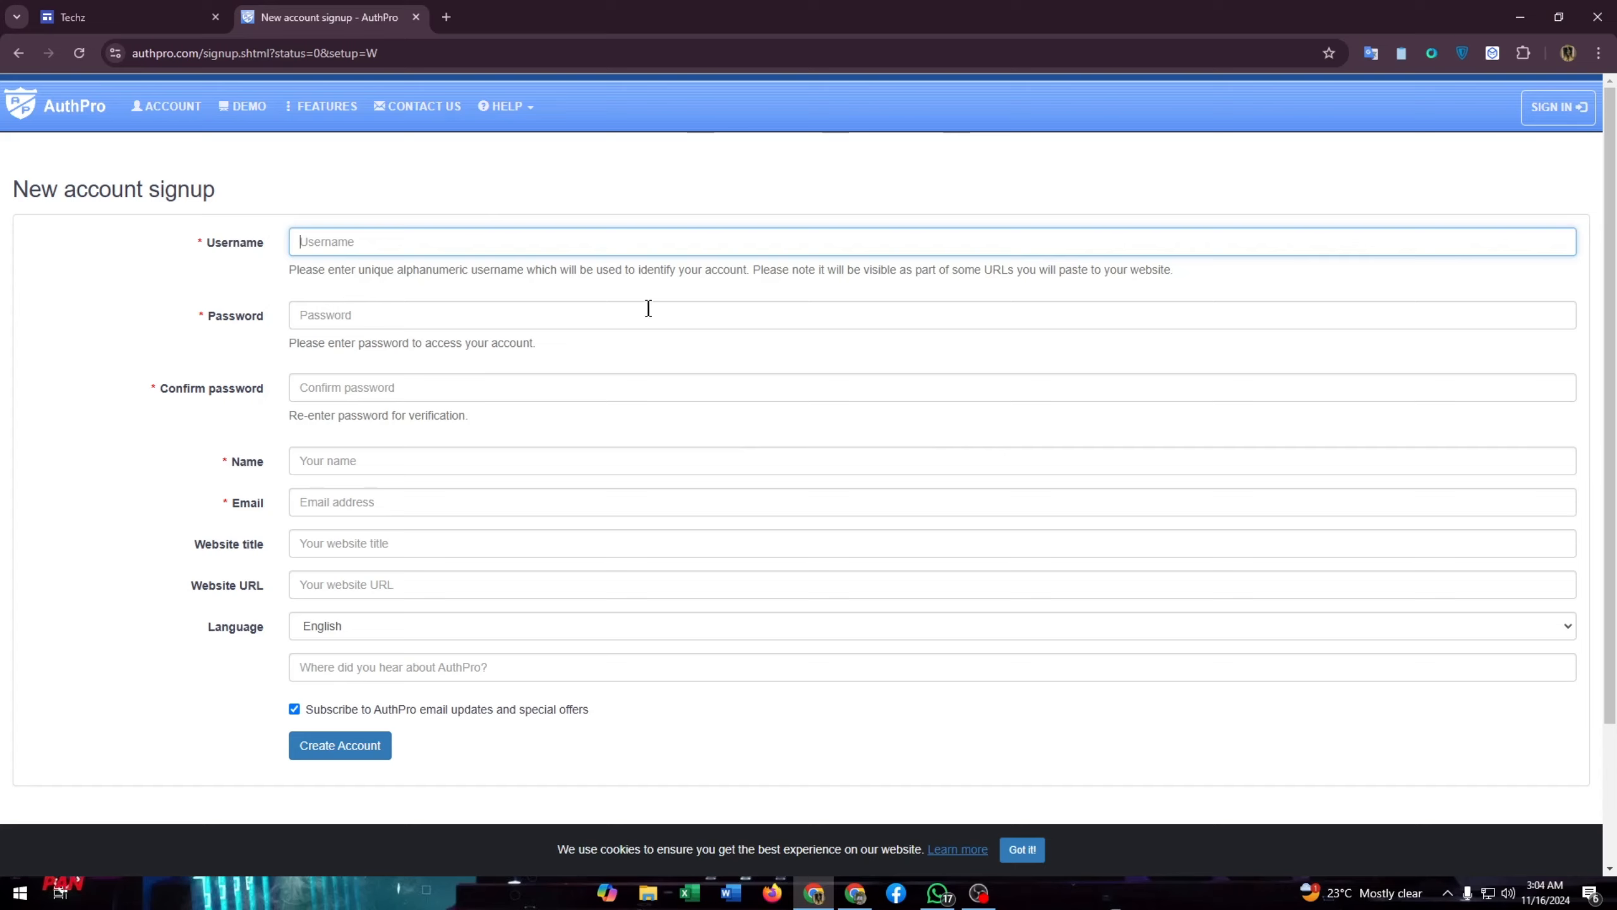
pyautogui.moveTo(201, 240); pyautogui.dragTo(272, 242)
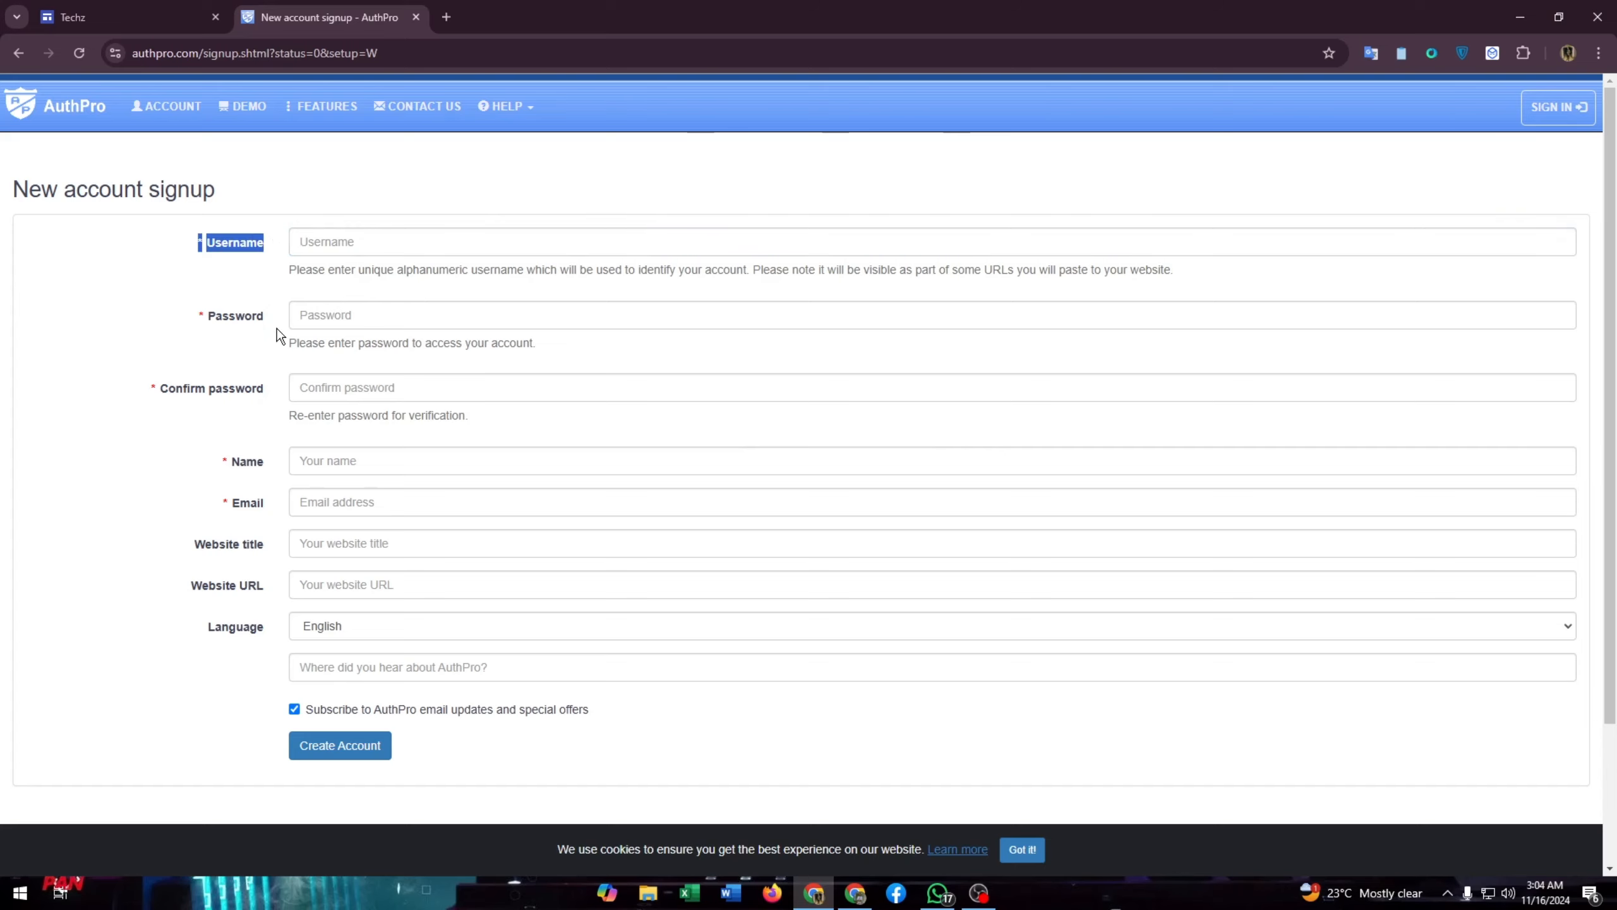
pyautogui.click(211, 317)
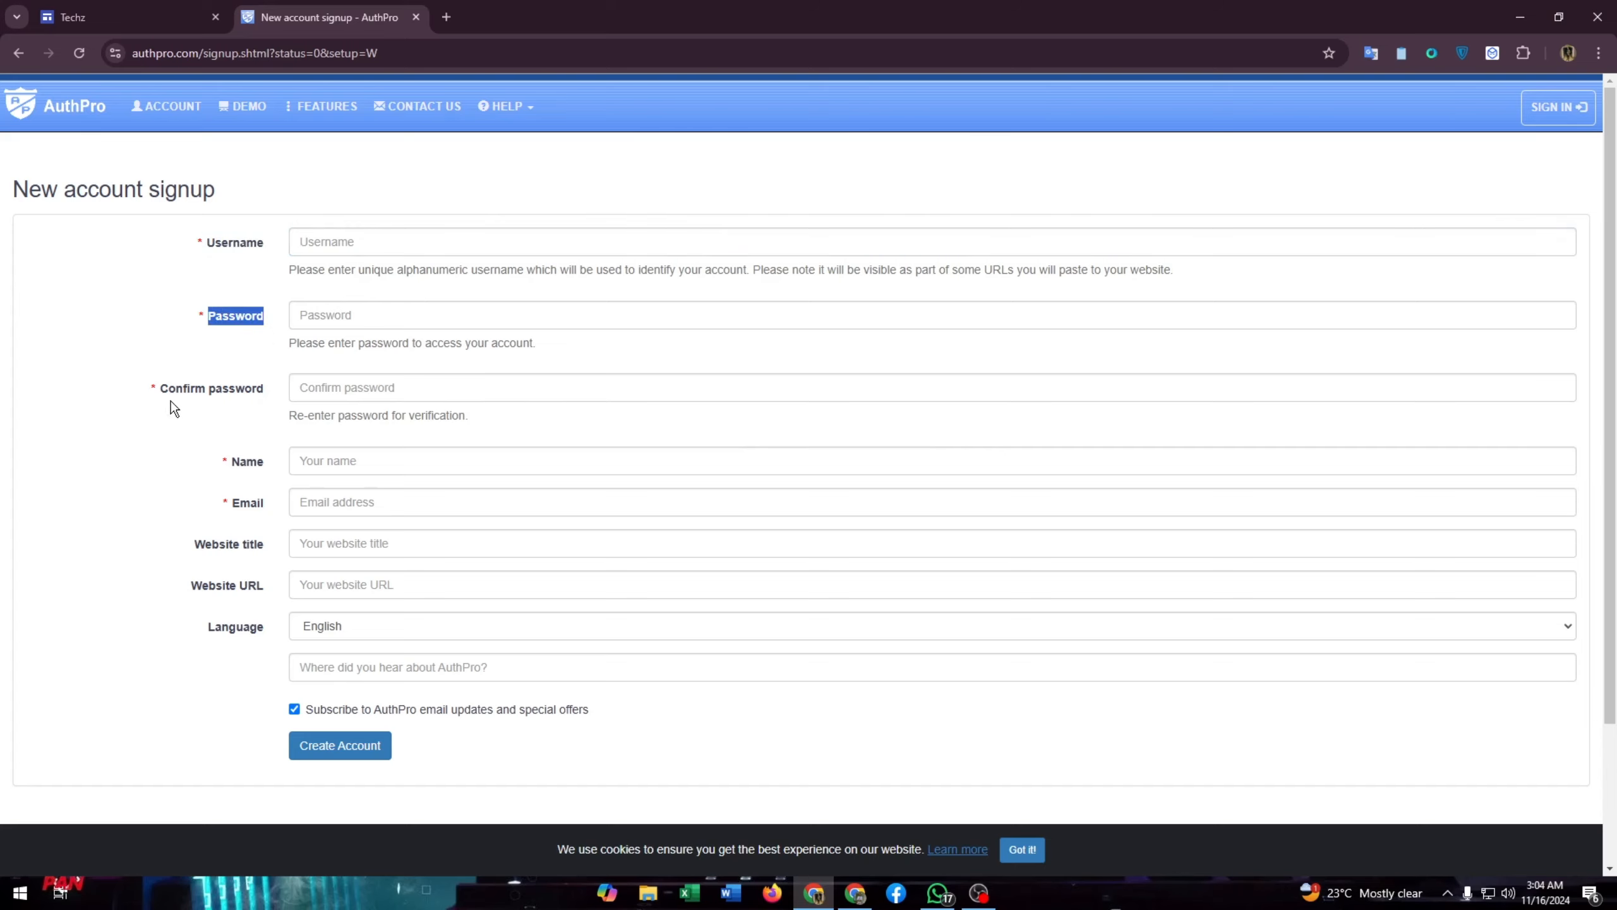
pyautogui.moveTo(161, 390); pyautogui.dragTo(285, 394)
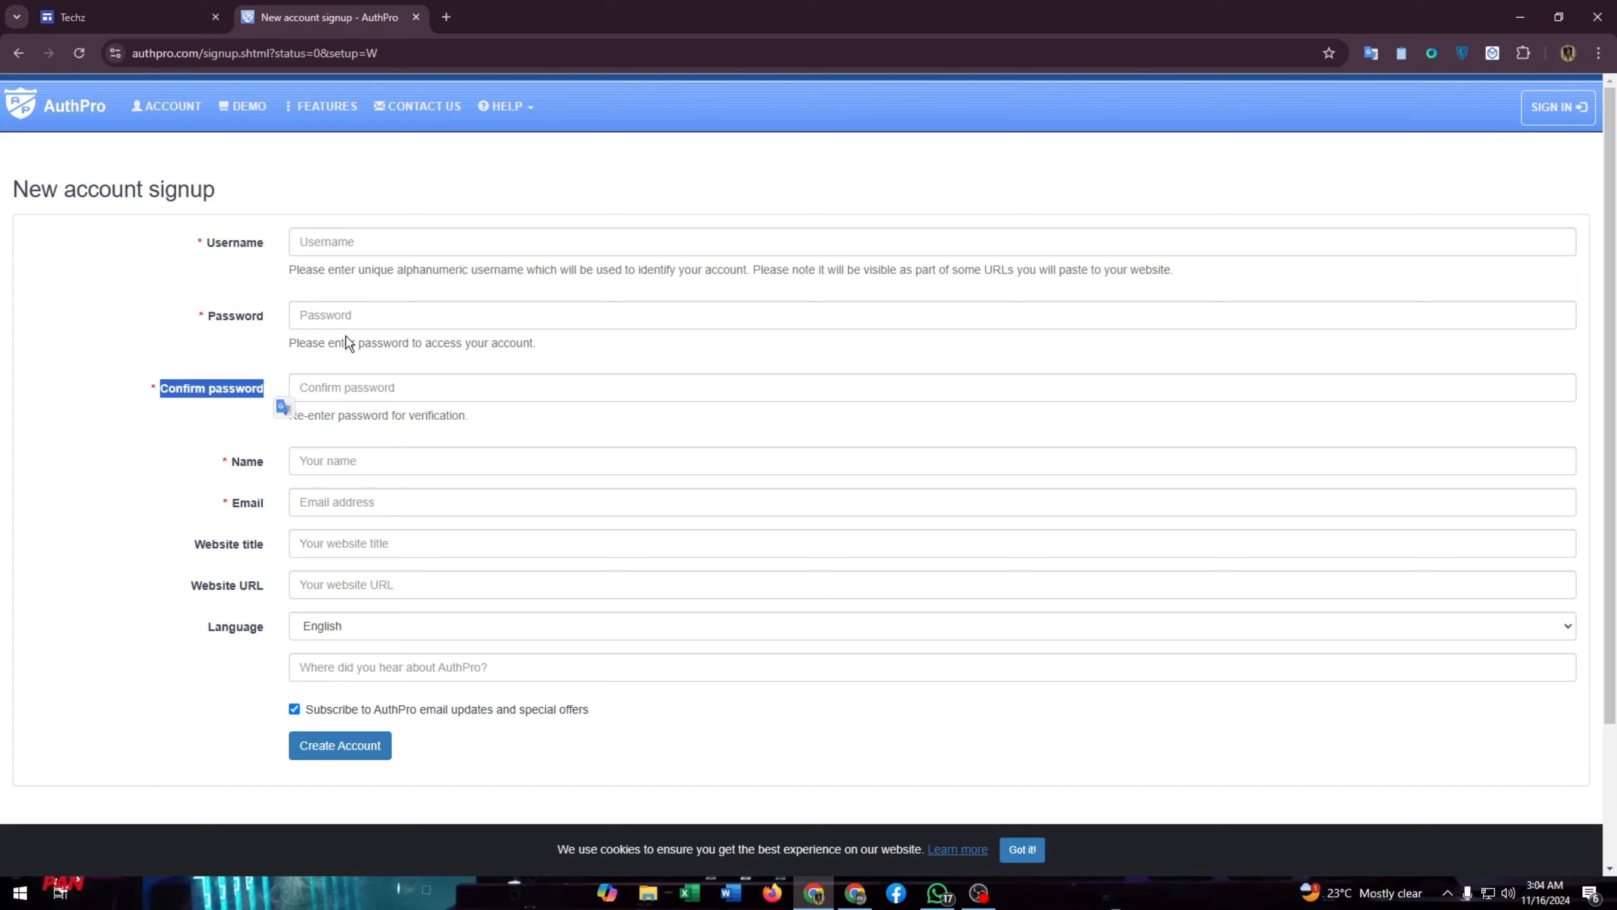
pyautogui.moveTo(234, 460); pyautogui.dragTo(272, 463)
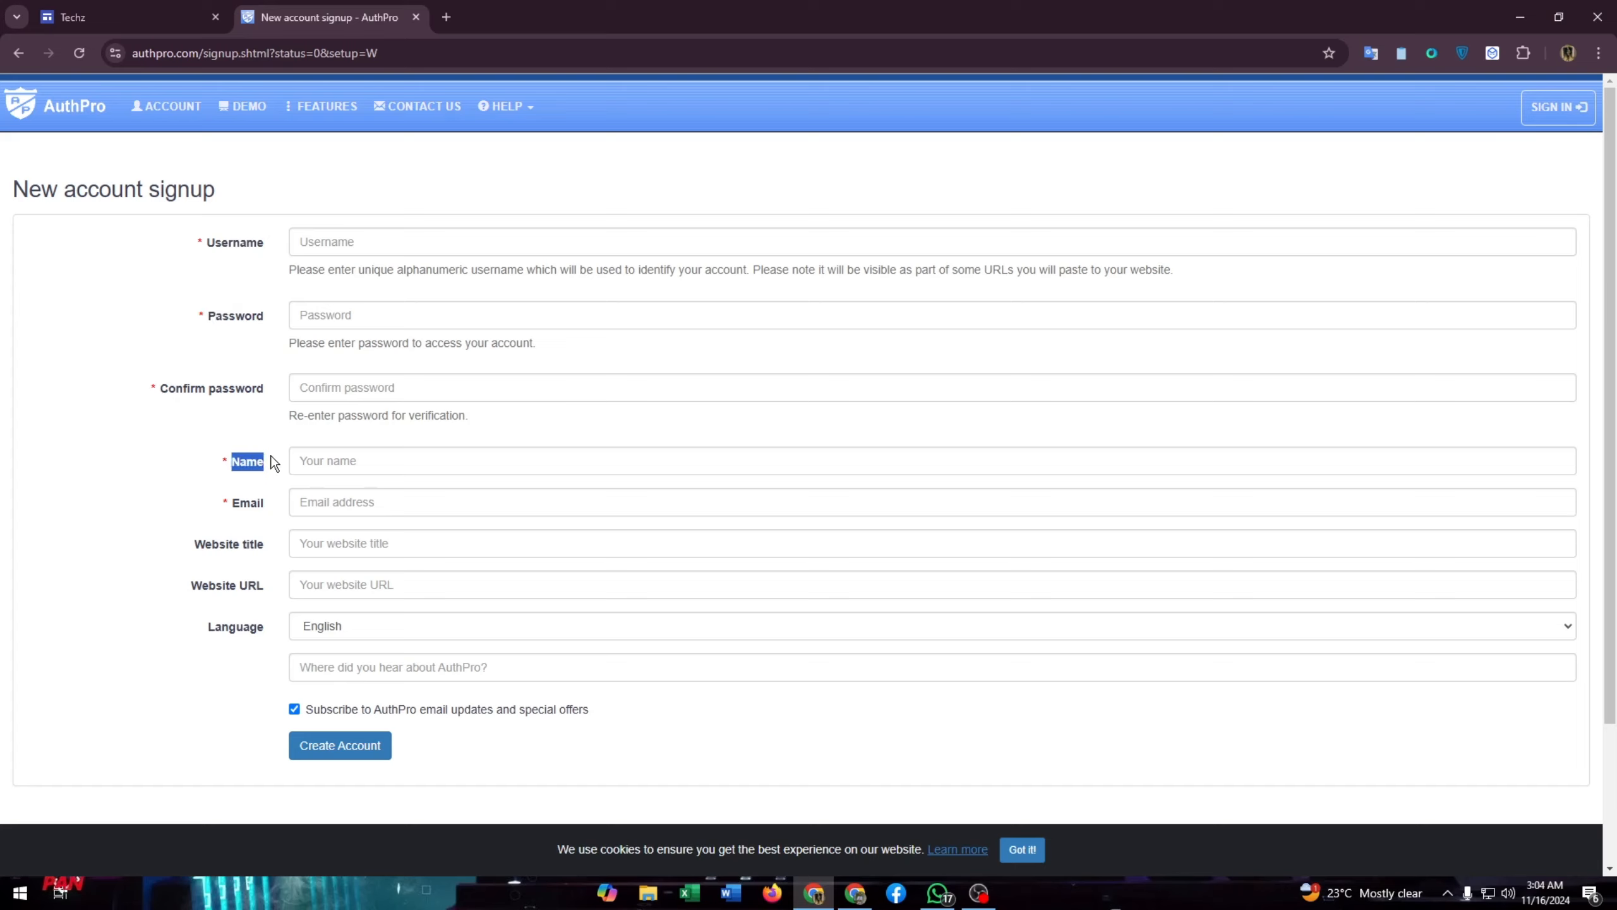
pyautogui.click(242, 506)
pyautogui.moveTo(197, 544); pyautogui.dragTo(280, 546)
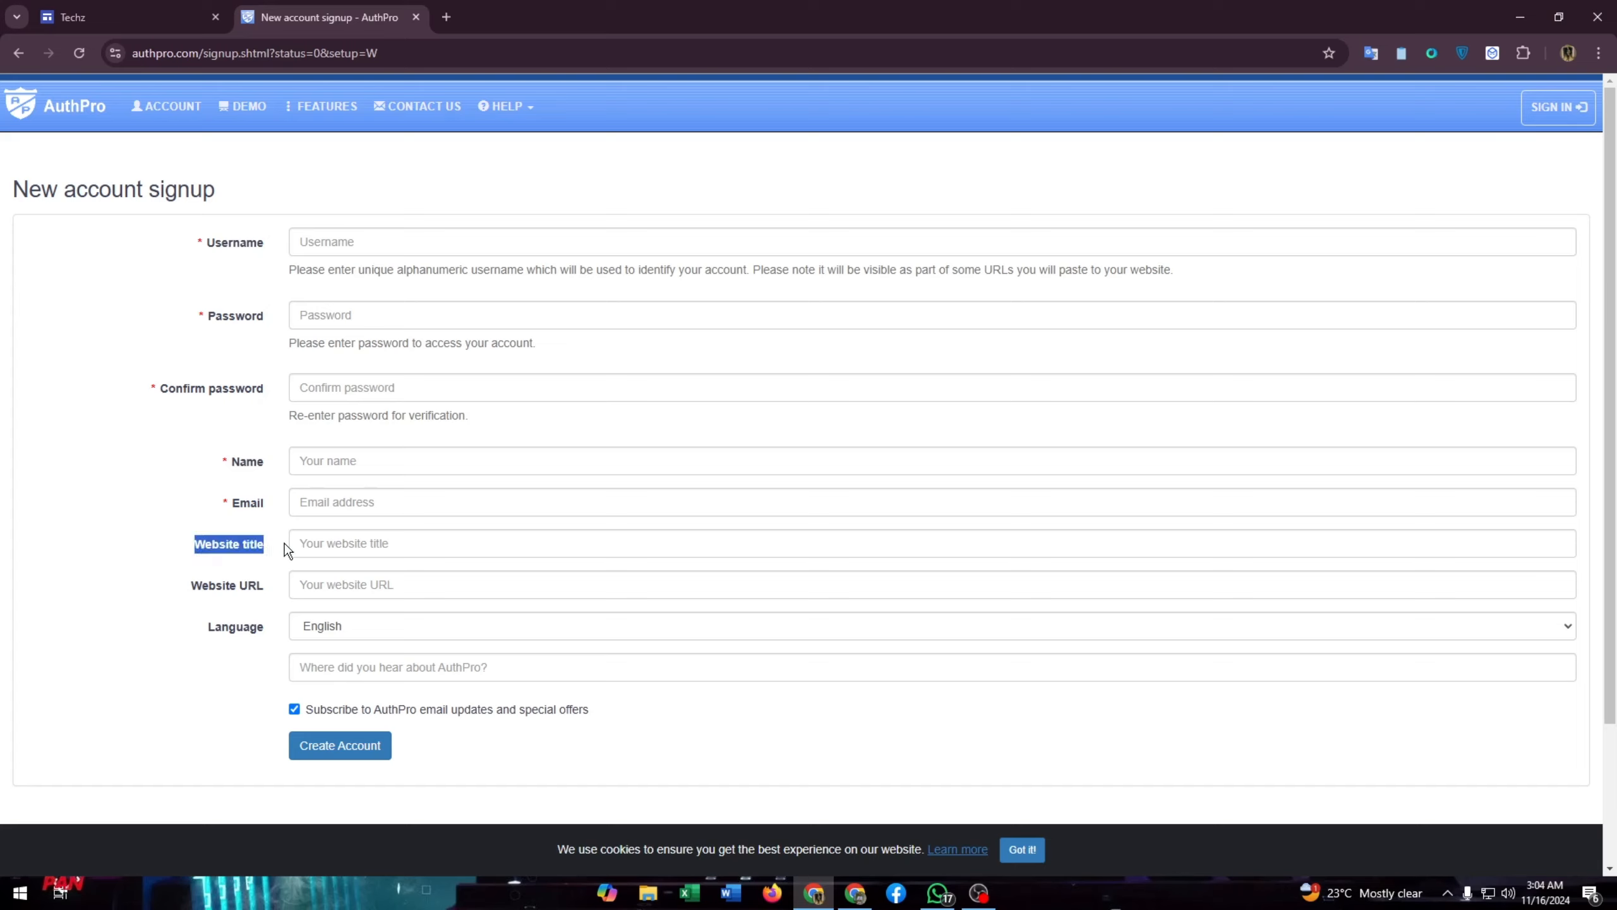
pyautogui.moveTo(190, 585); pyautogui.dragTo(311, 585)
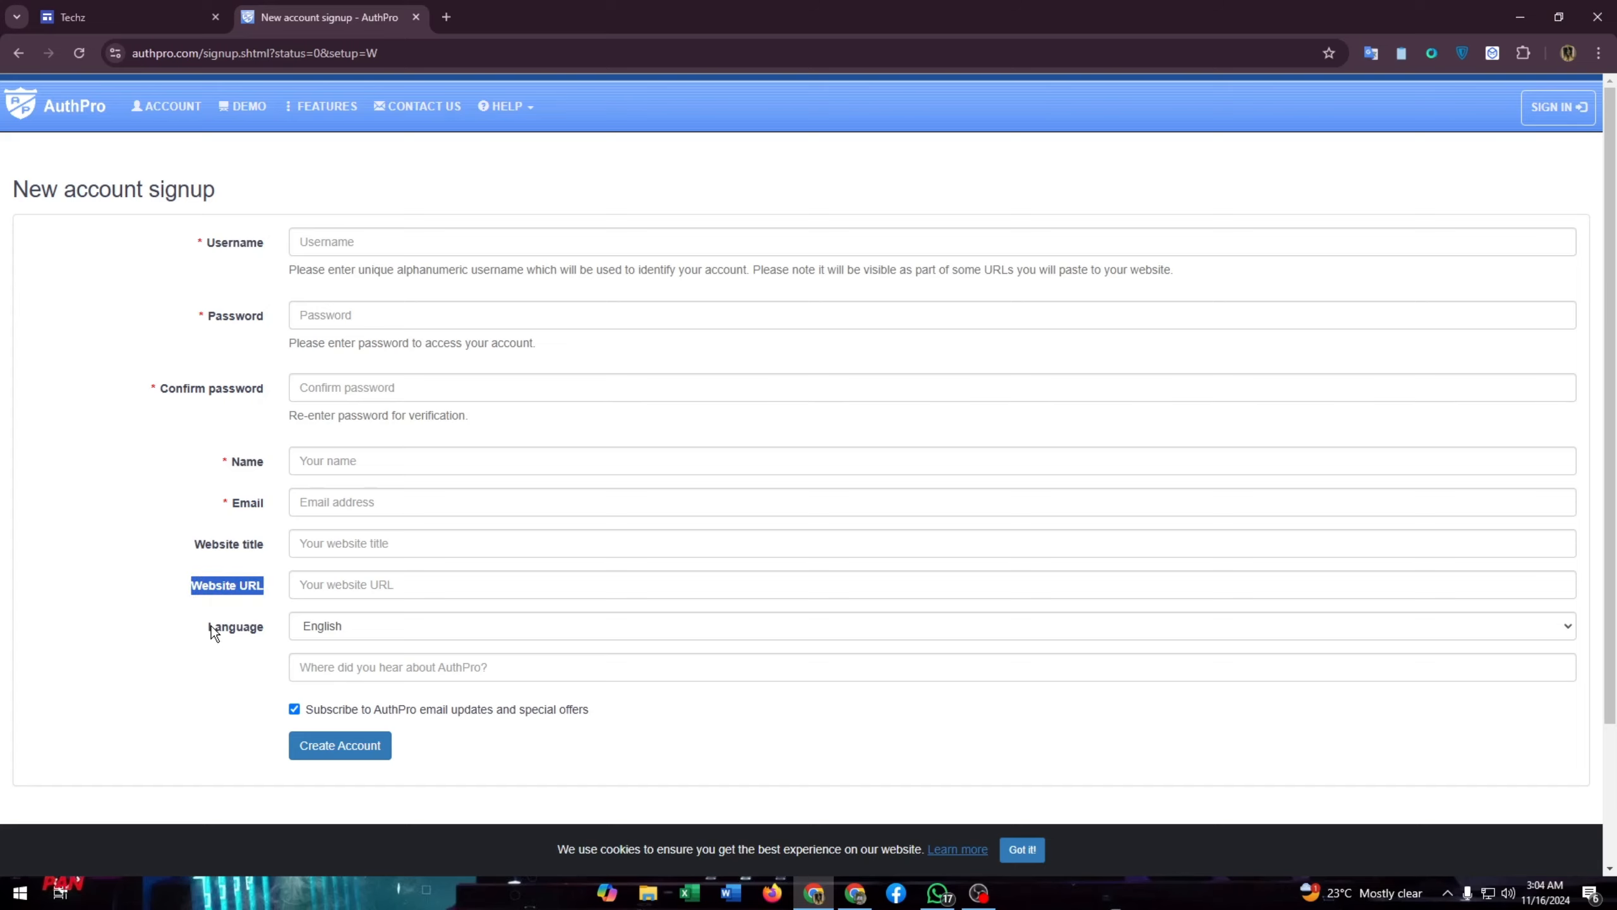
pyautogui.moveTo(209, 627); pyautogui.dragTo(275, 632)
pyautogui.click(80, 284)
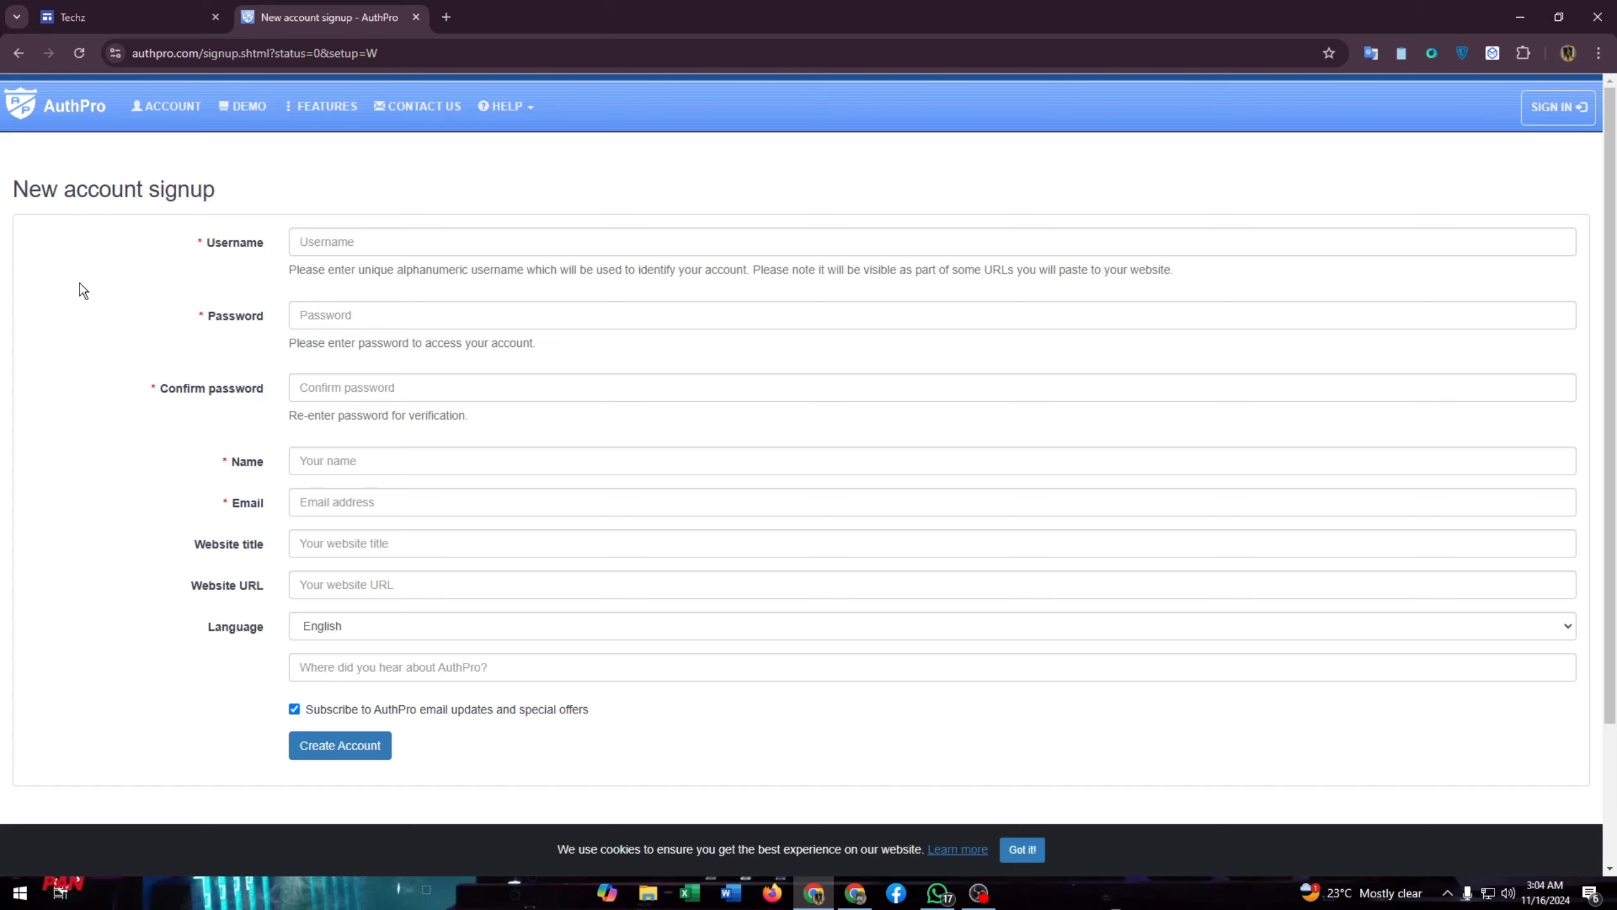
# - Decline the suggested password and answer 'social media' for where you heard about AuthPro
pyautogui.click(354, 318)
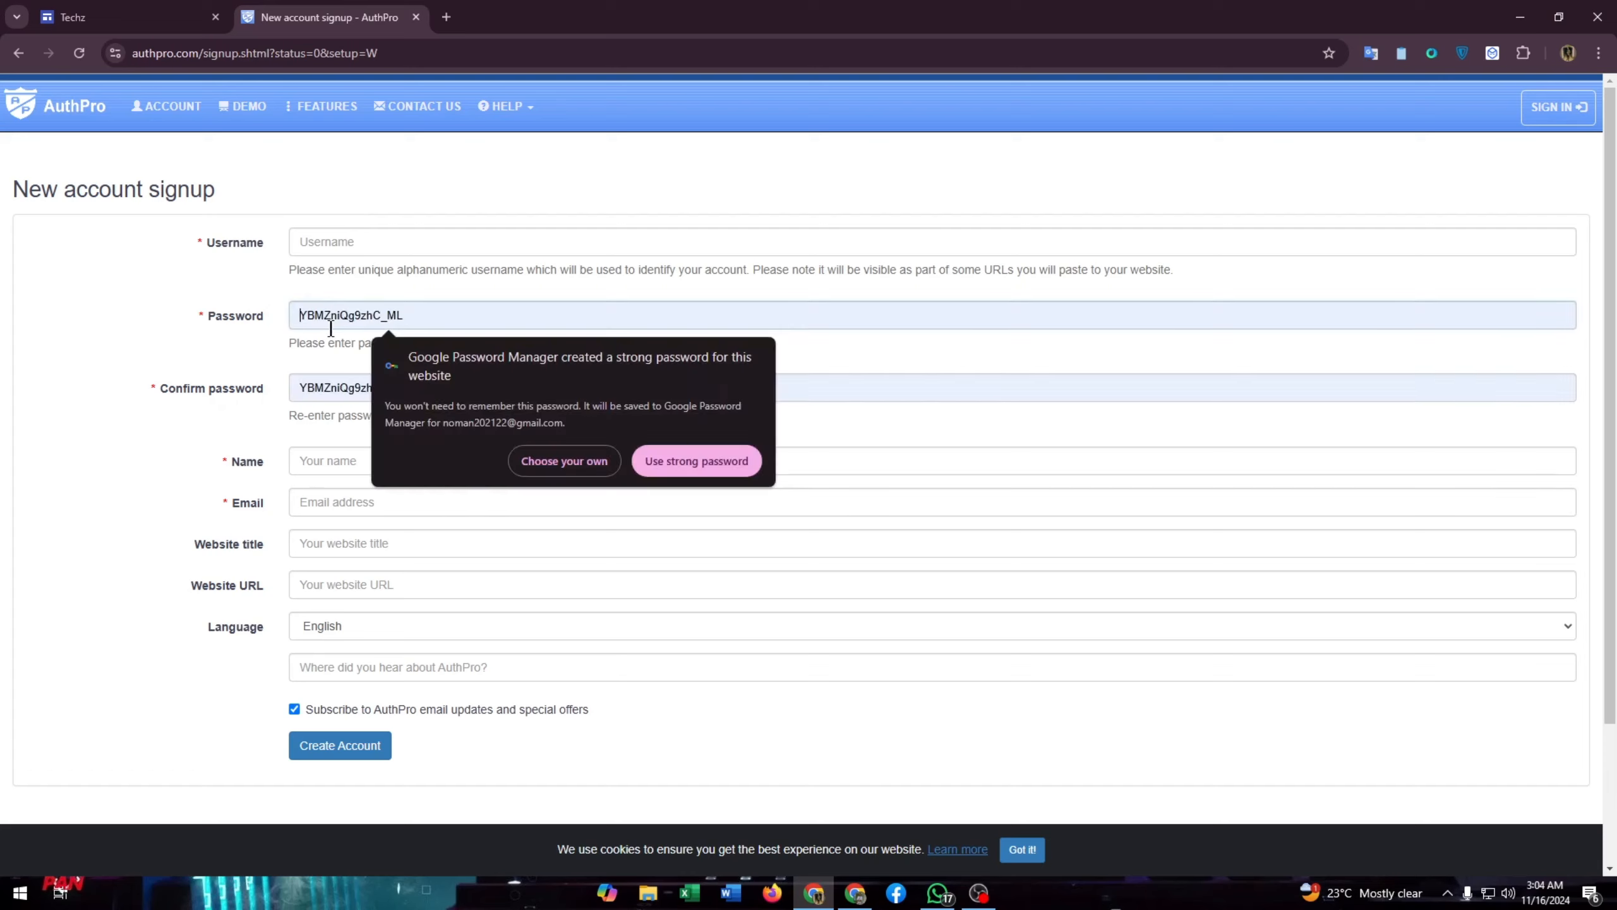
pyautogui.click(153, 373)
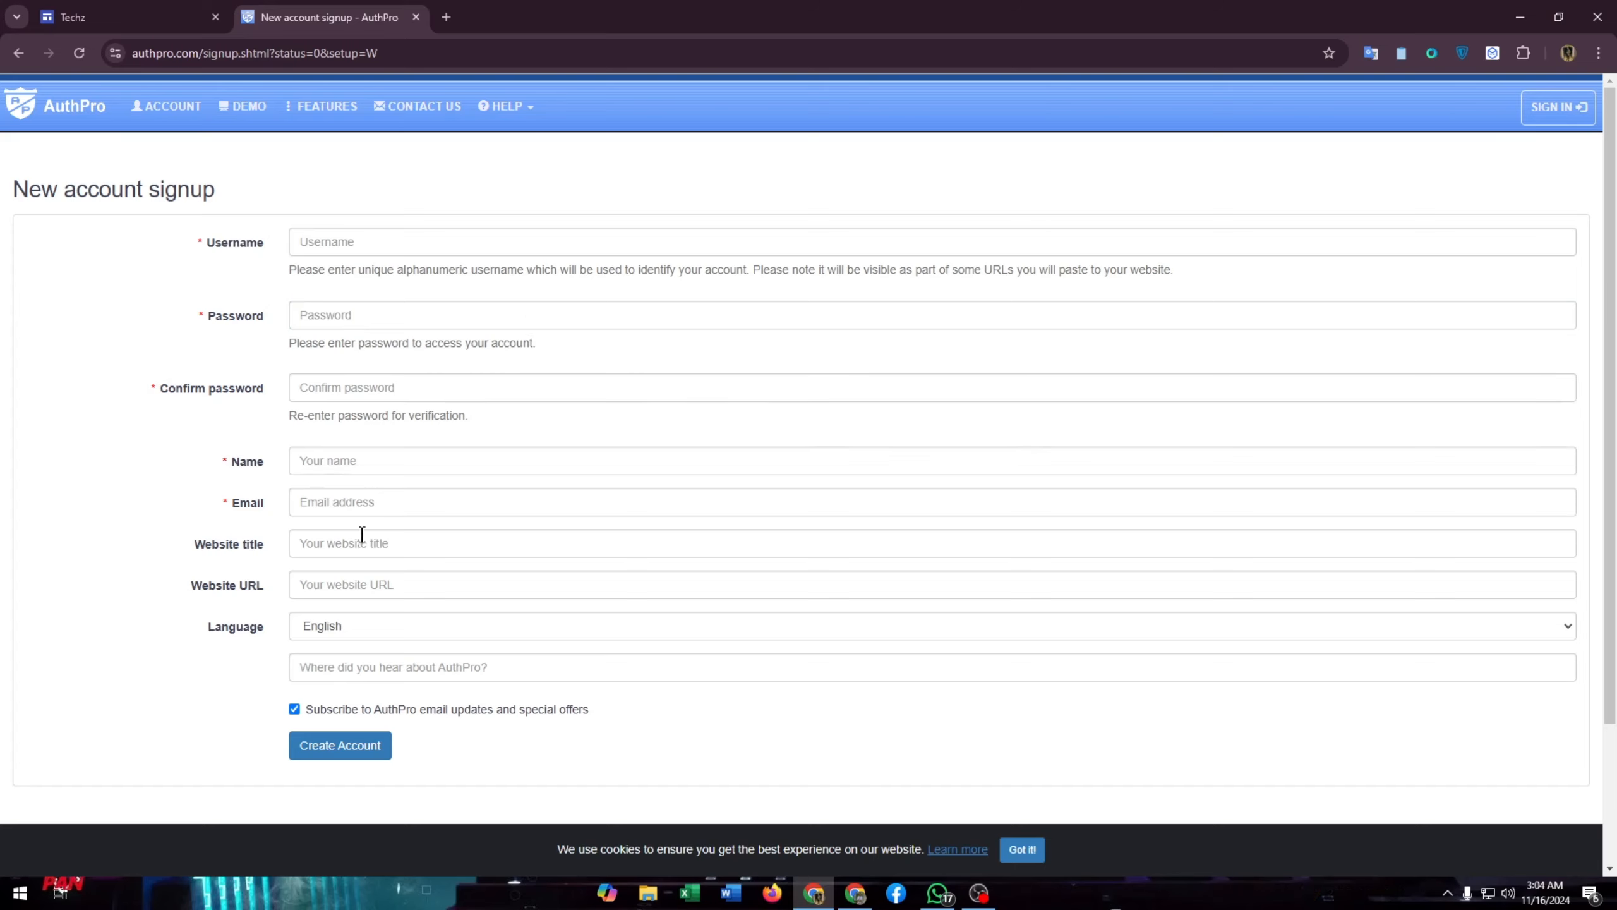
pyautogui.click(357, 667)
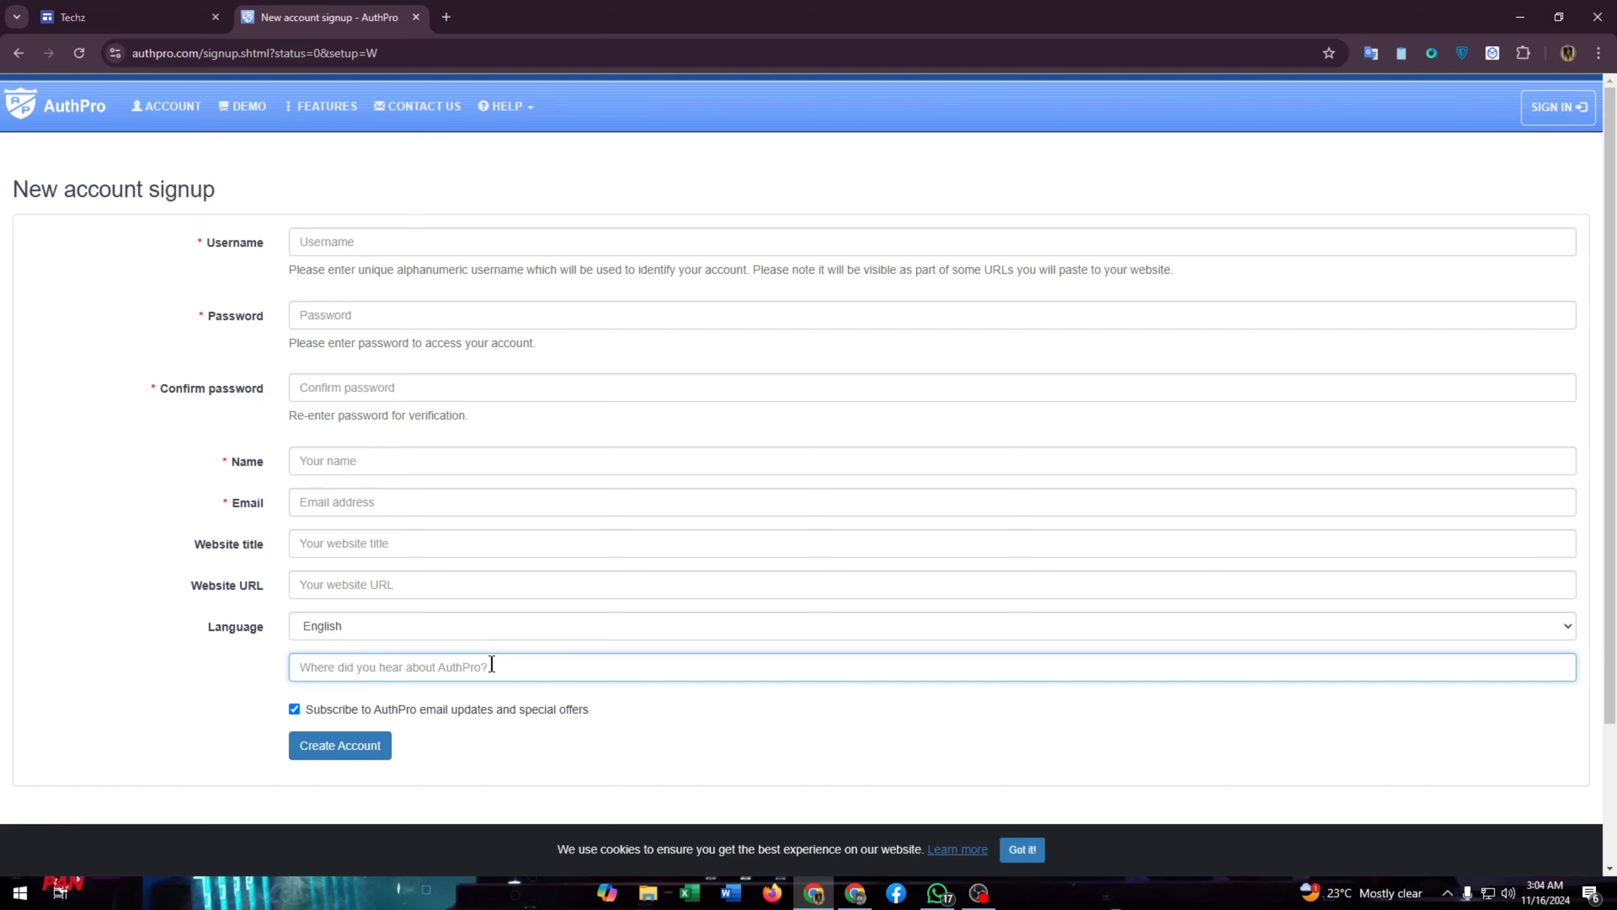
pyautogui.write('Social Media')
pyautogui.moveTo(412, 663); pyautogui.dragTo(171, 691)
pyautogui.write('Youtube')
pyautogui.moveTo(354, 664); pyautogui.dragTo(159, 674)
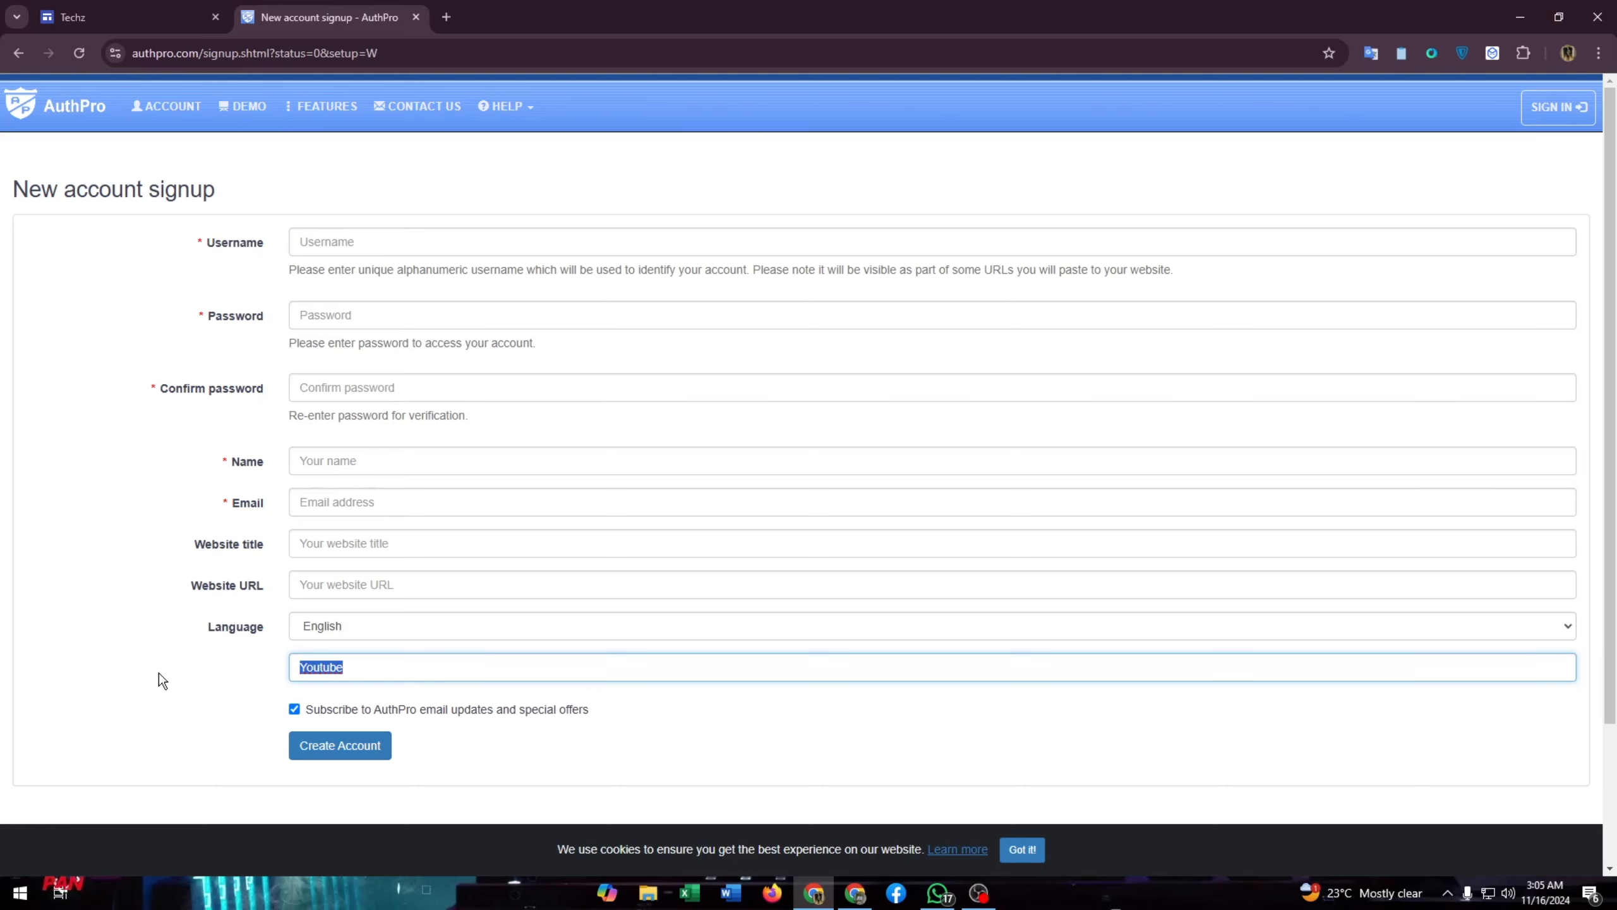
pyautogui.write('social media')
# - Submit the signup form with Create Account
pyautogui.click(346, 750)
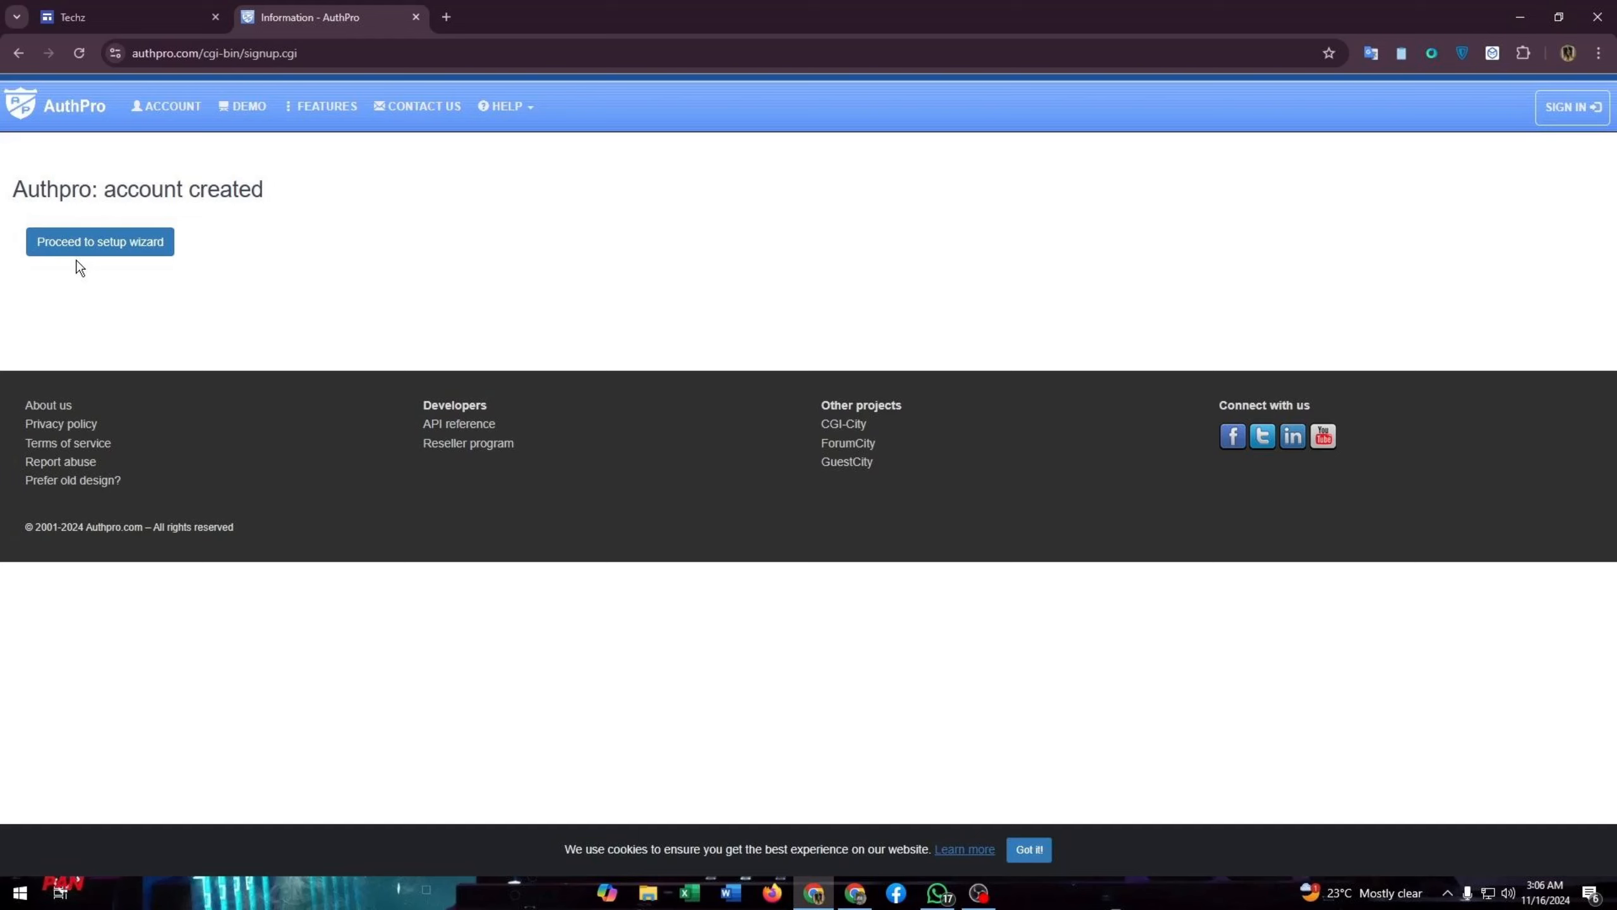
# - Proceed into the setup wizard's new member registration step
pyautogui.click(102, 247)
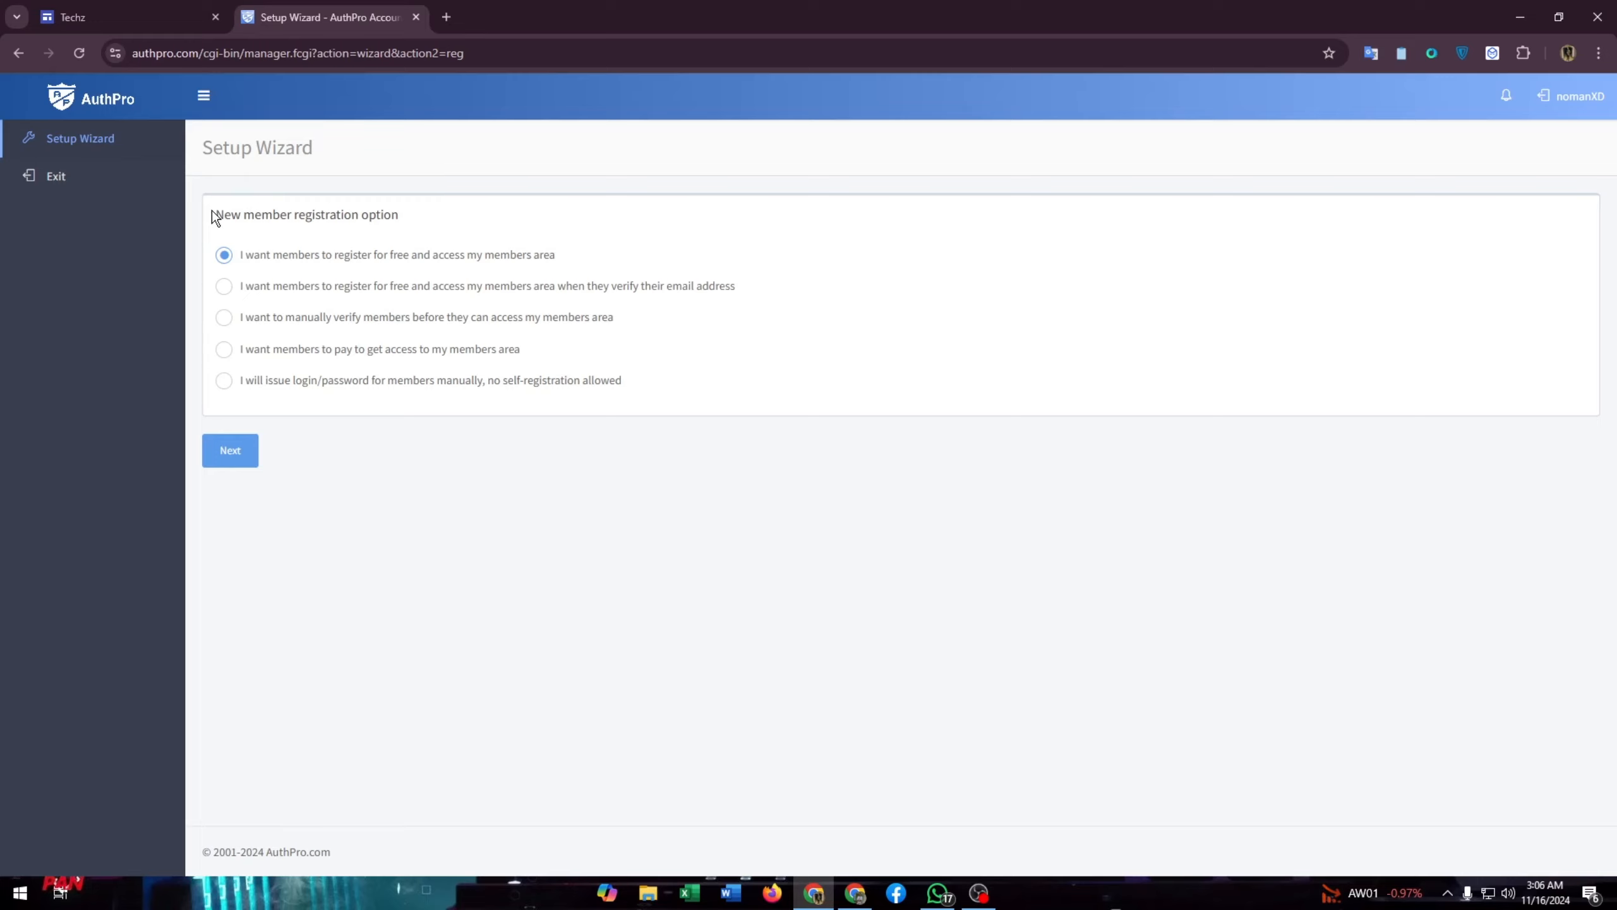
pyautogui.moveTo(217, 225); pyautogui.dragTo(522, 225)
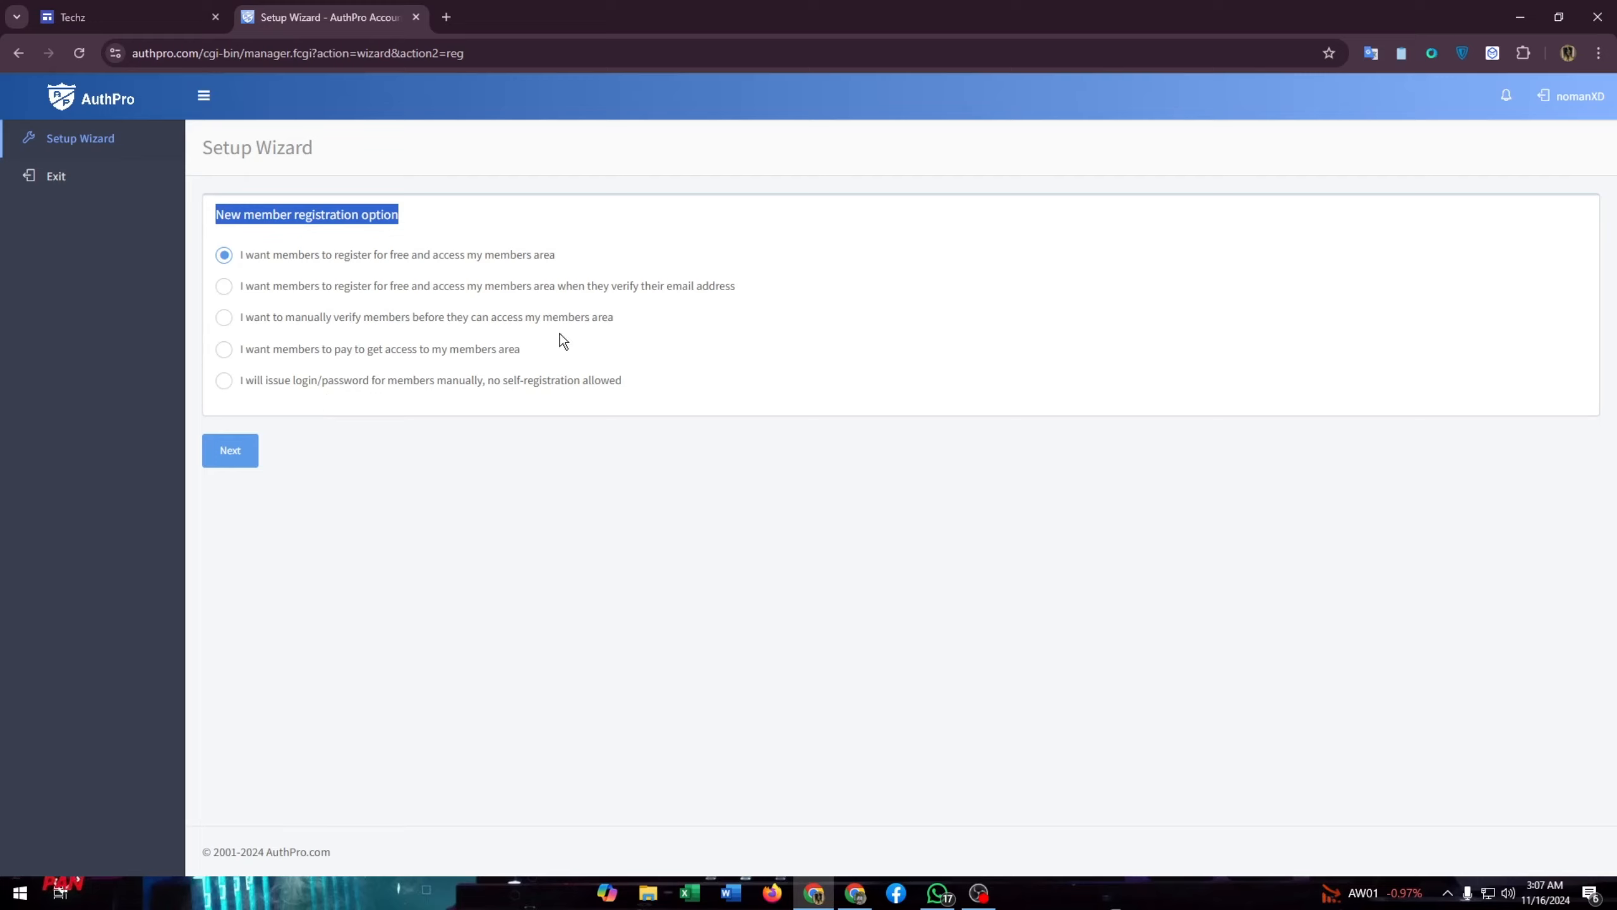
# - Choose free registration after email verification and advance to the registration form step
pyautogui.click(224, 288)
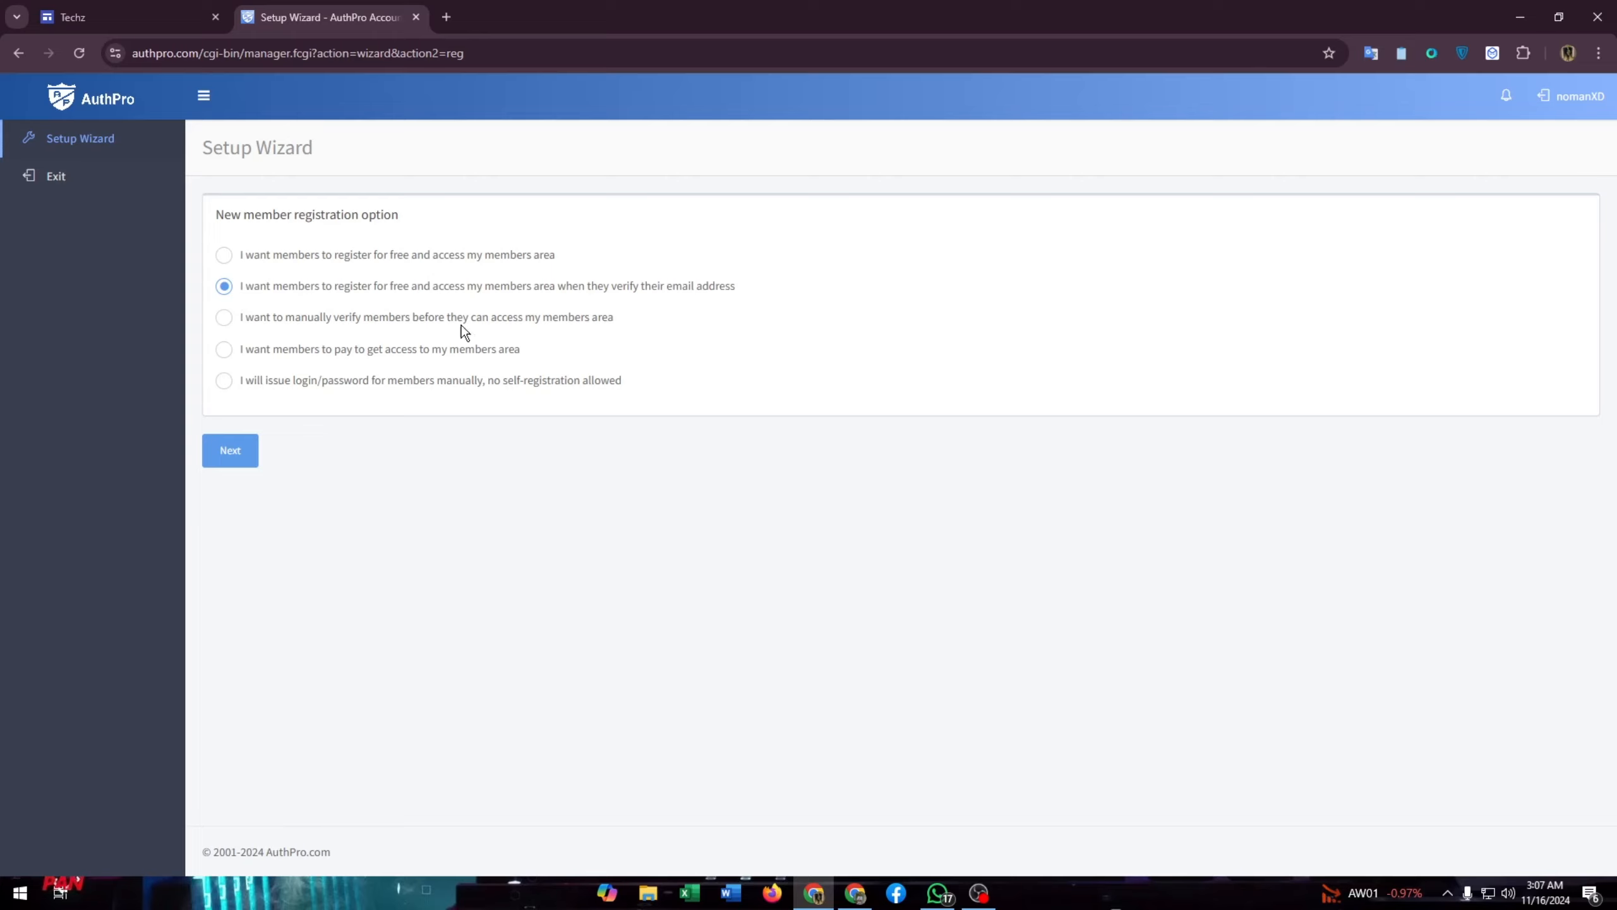
pyautogui.click(226, 458)
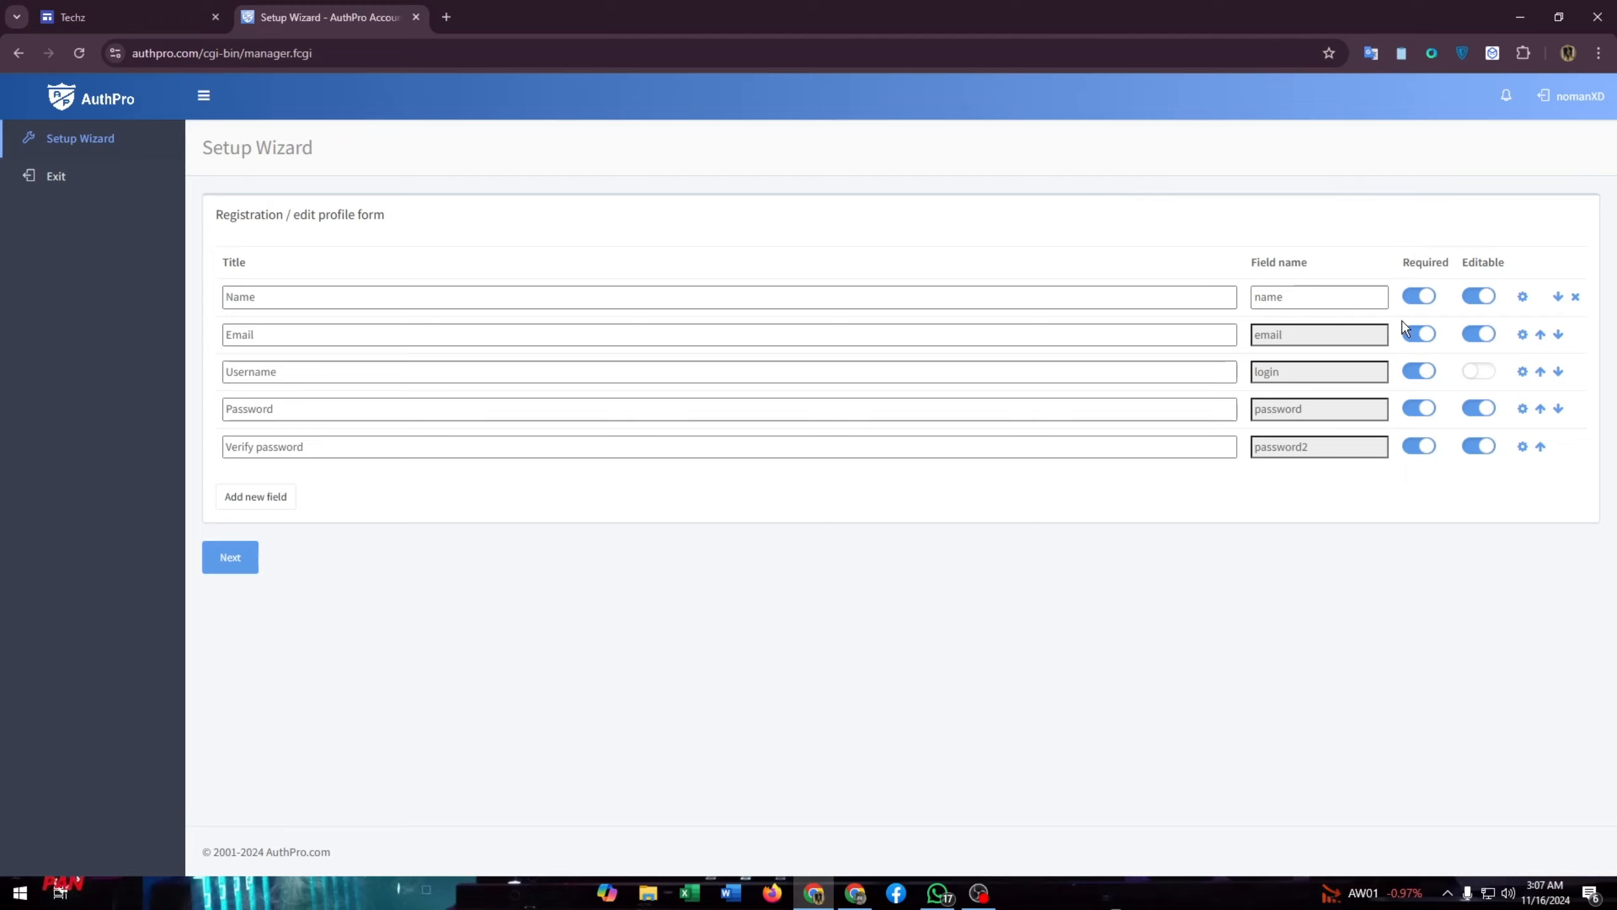
pyautogui.click(1411, 303)
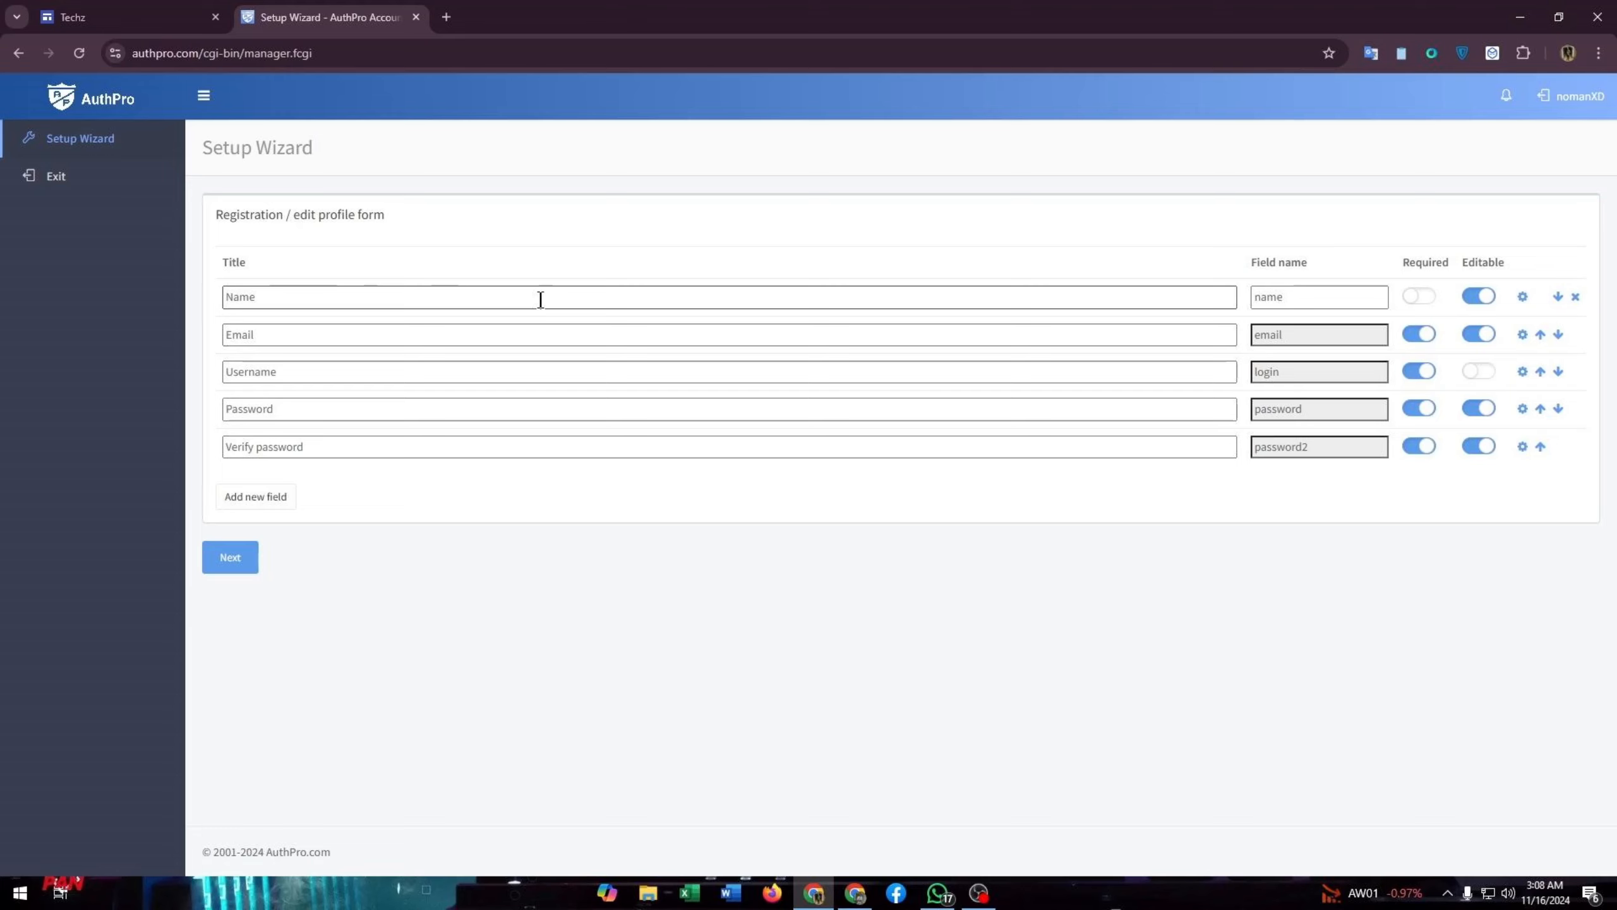
pyautogui.click(1420, 297)
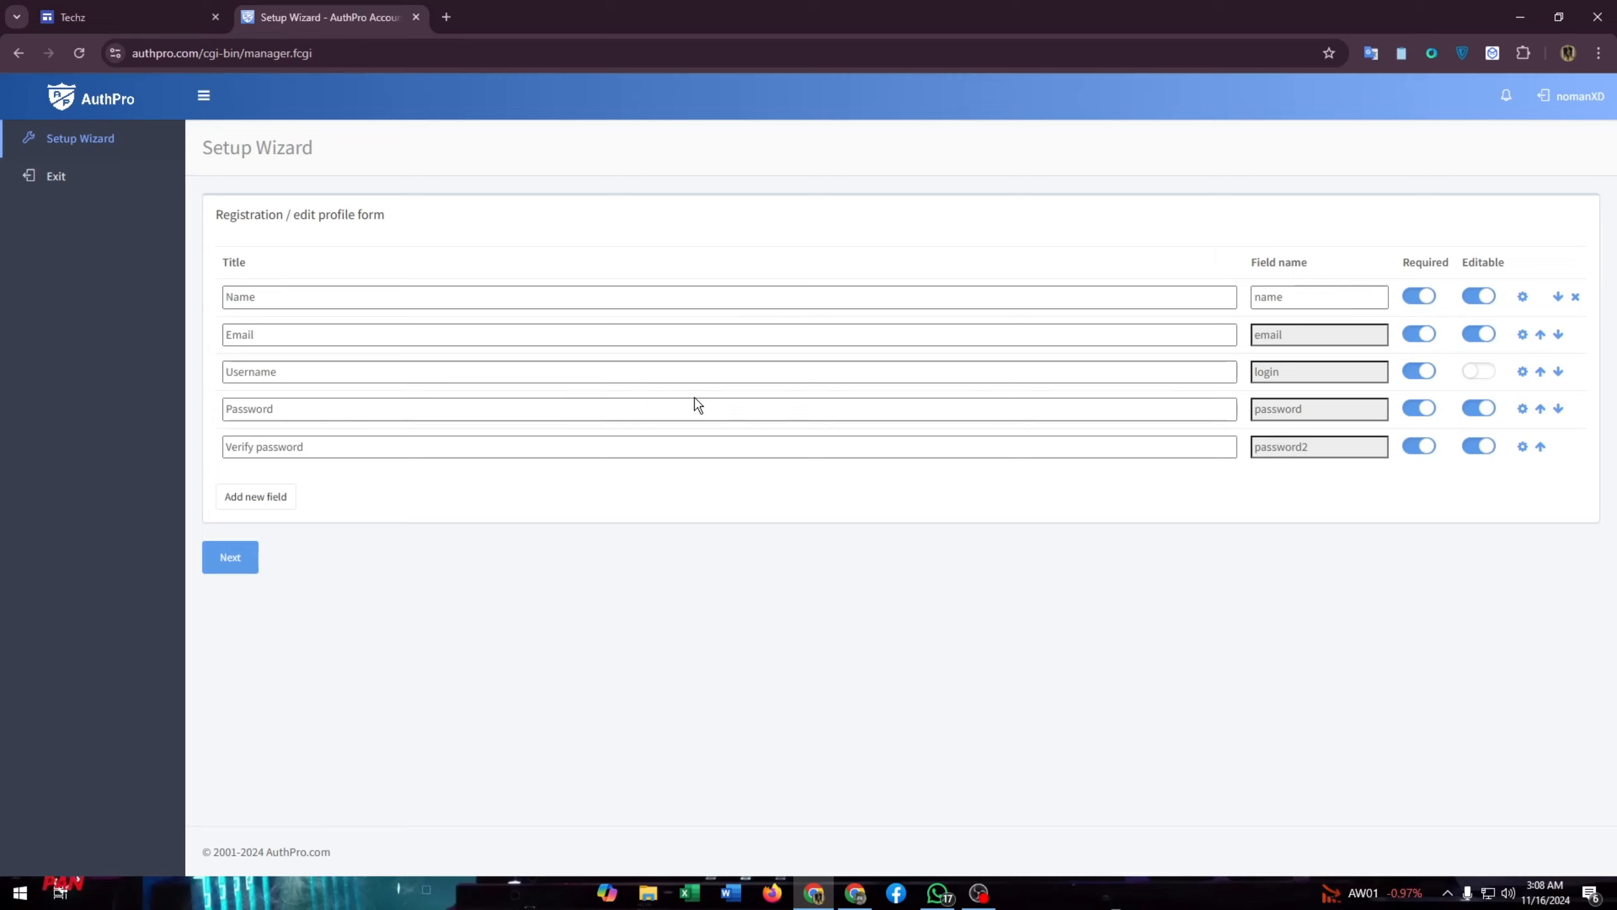
pyautogui.click(980, 372)
pyautogui.click(251, 500)
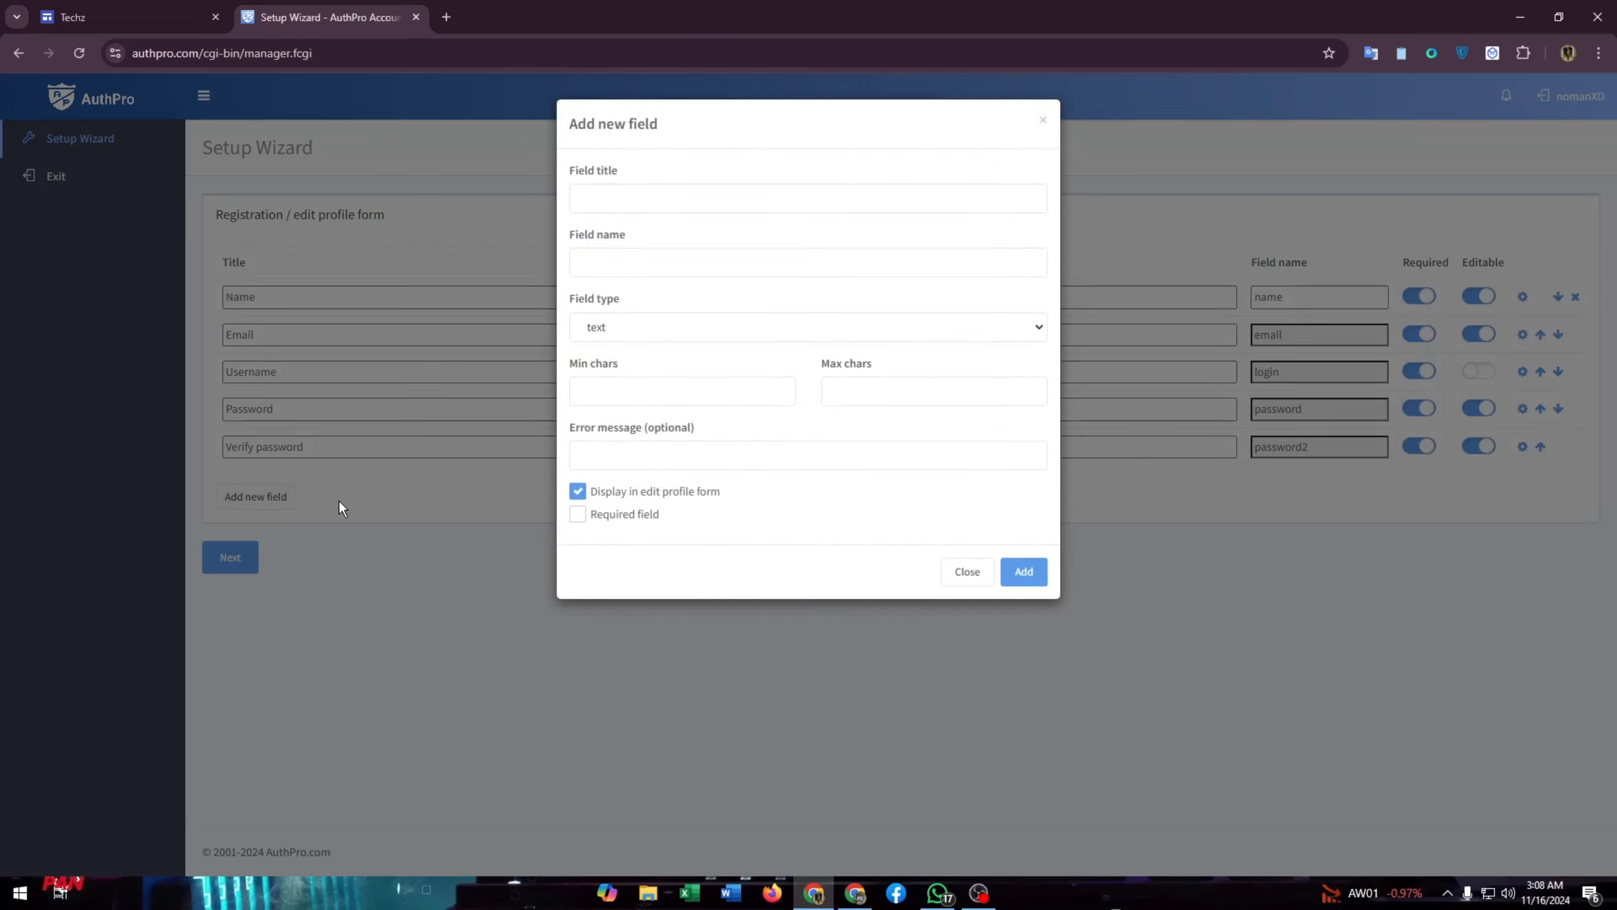
pyautogui.click(679, 204)
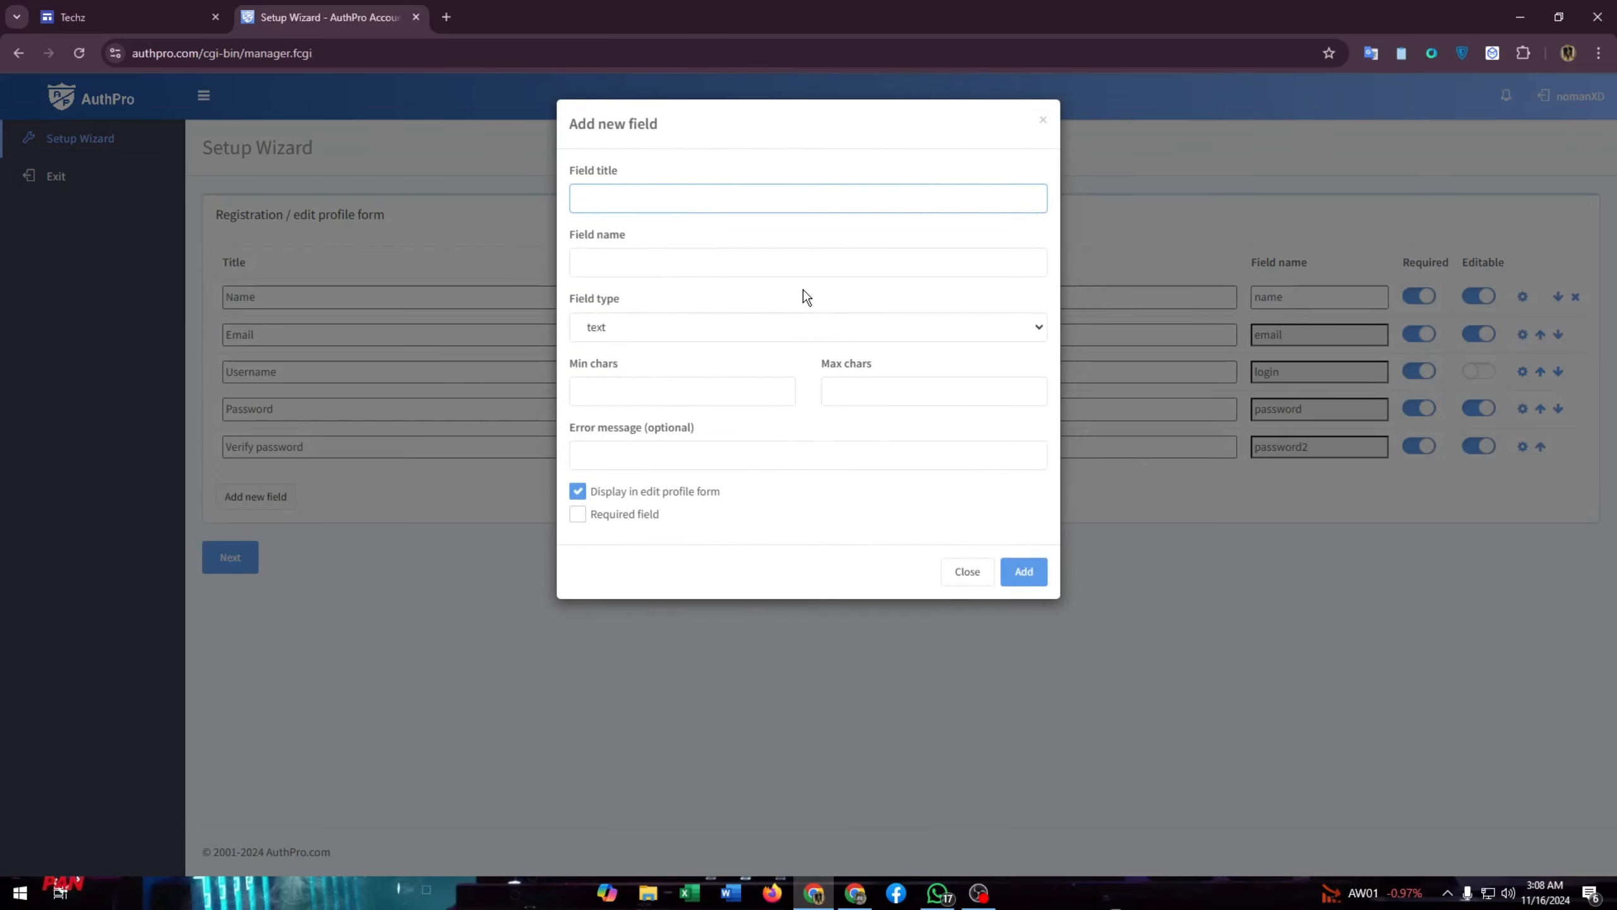
pyautogui.click(565, 257)
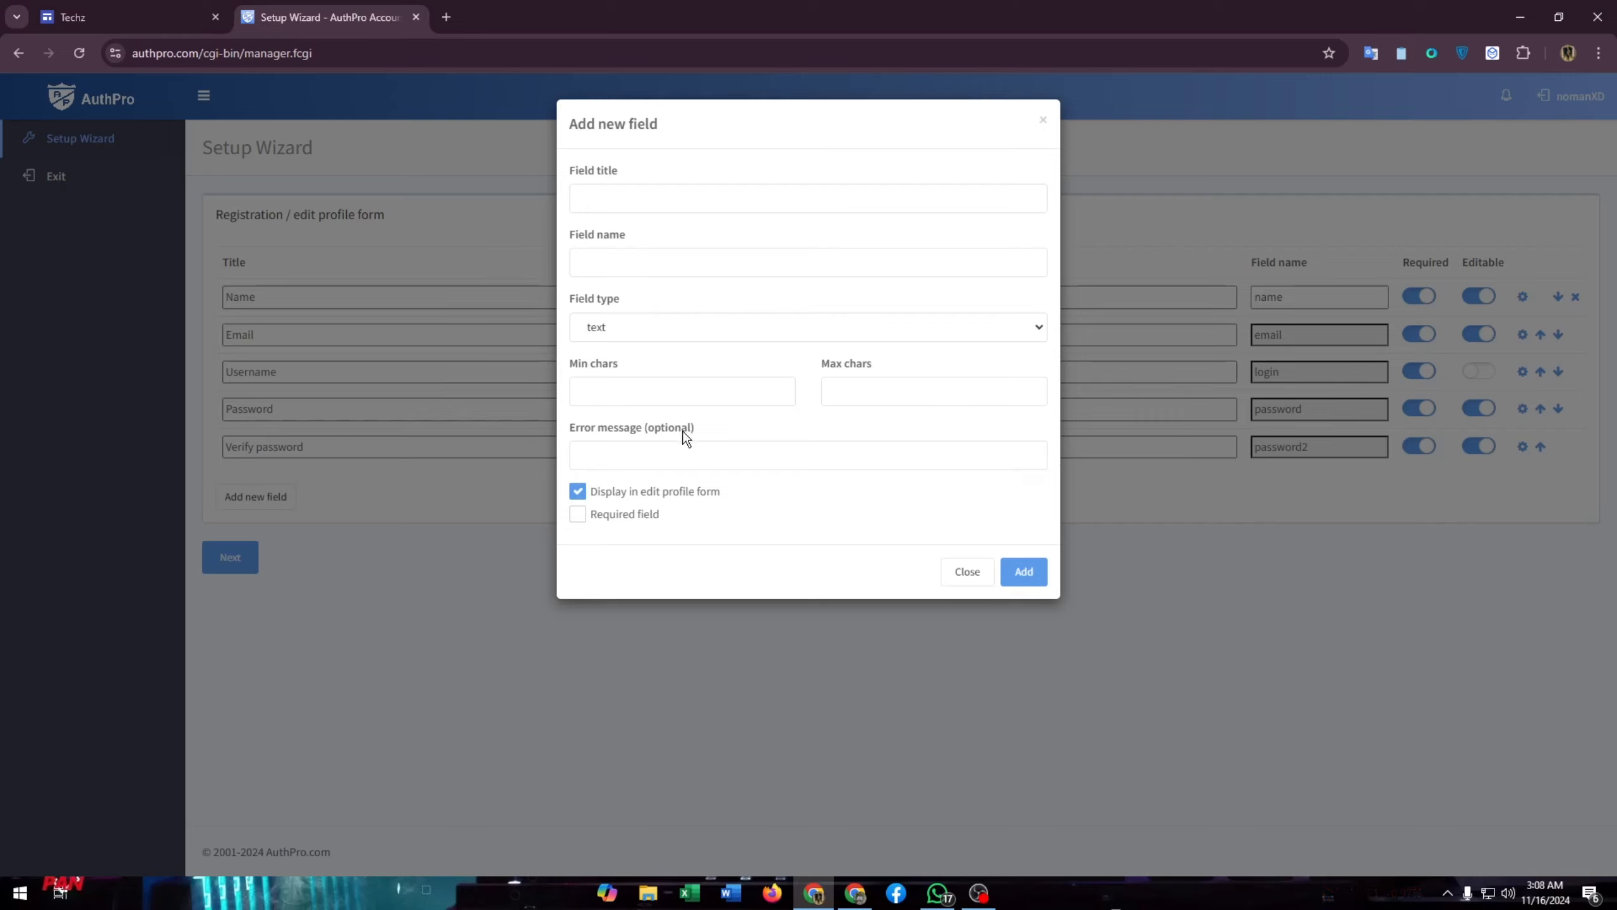
pyautogui.click(966, 577)
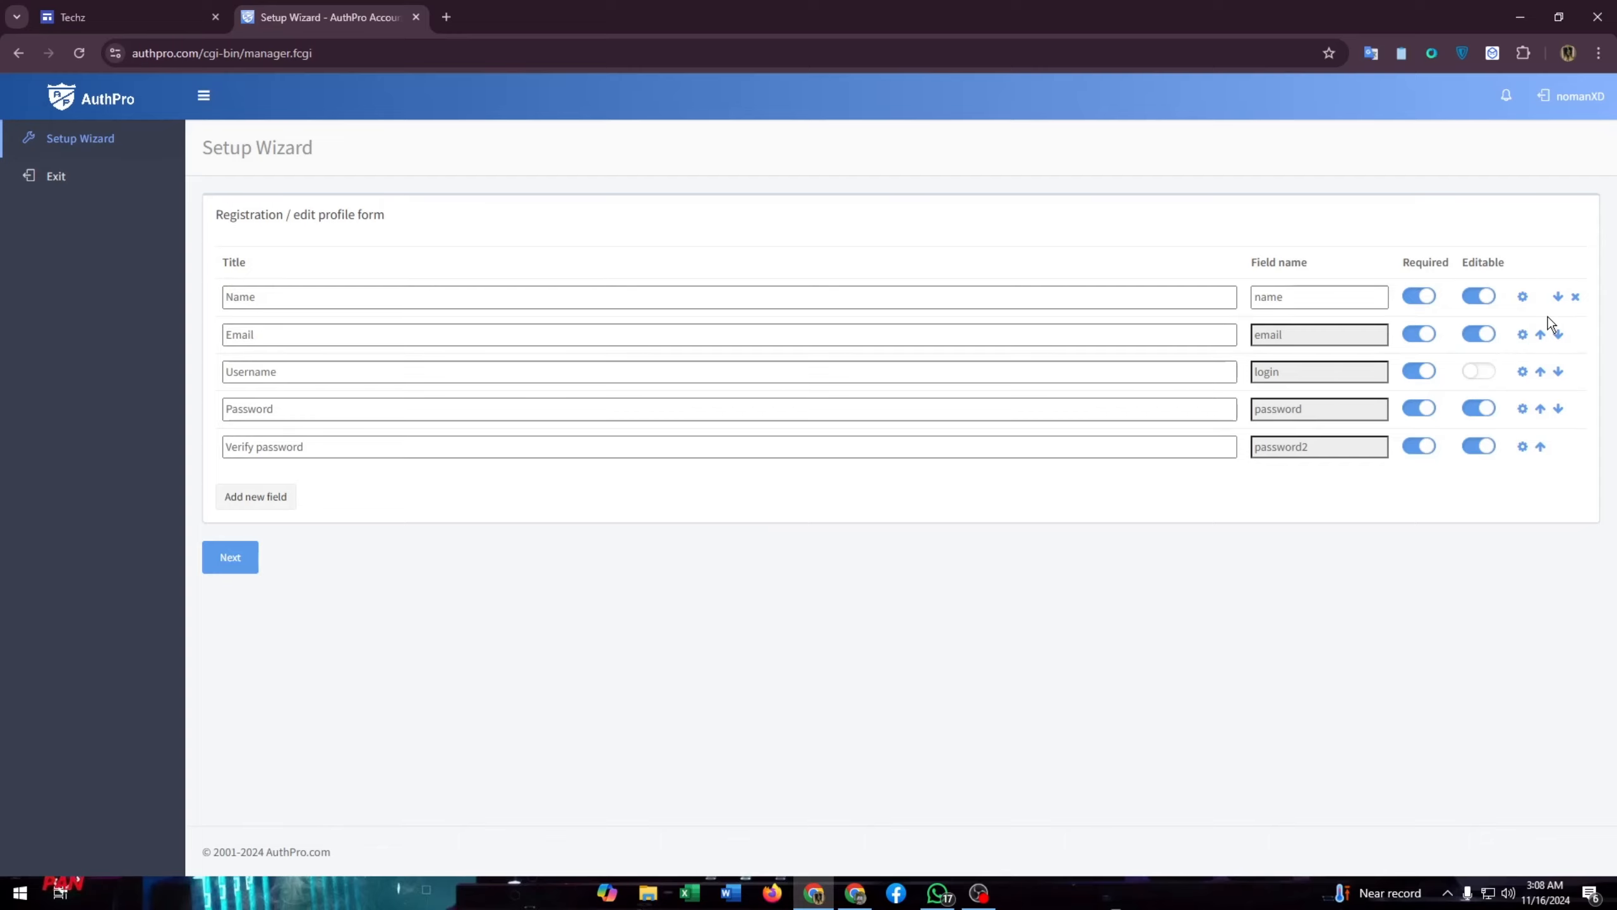
pyautogui.click(1522, 296)
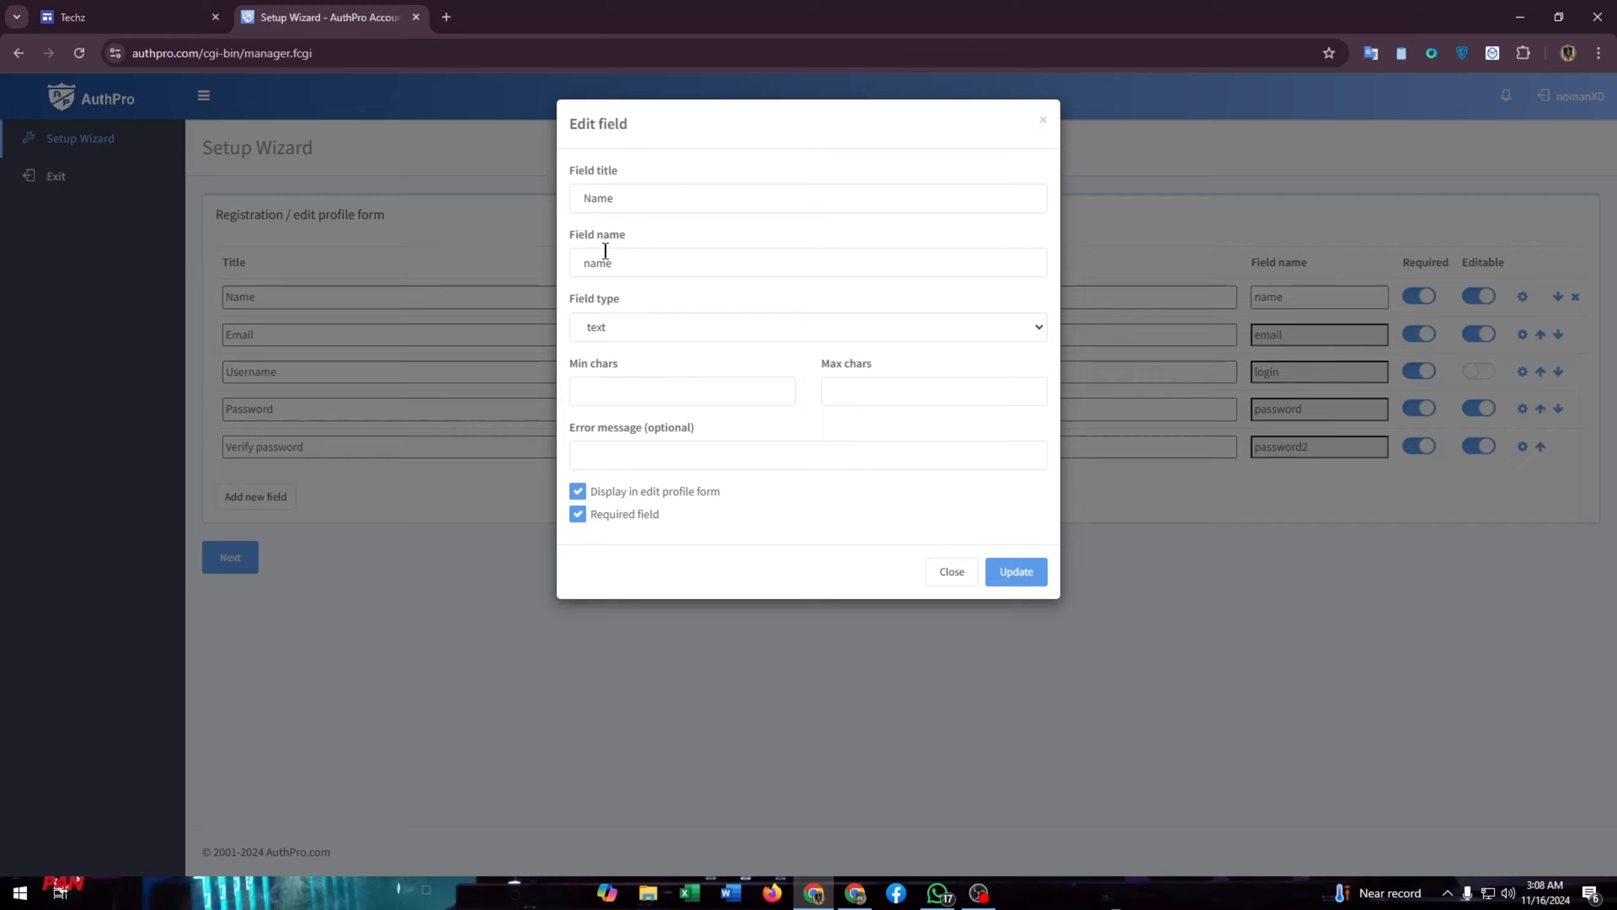
pyautogui.click(1035, 333)
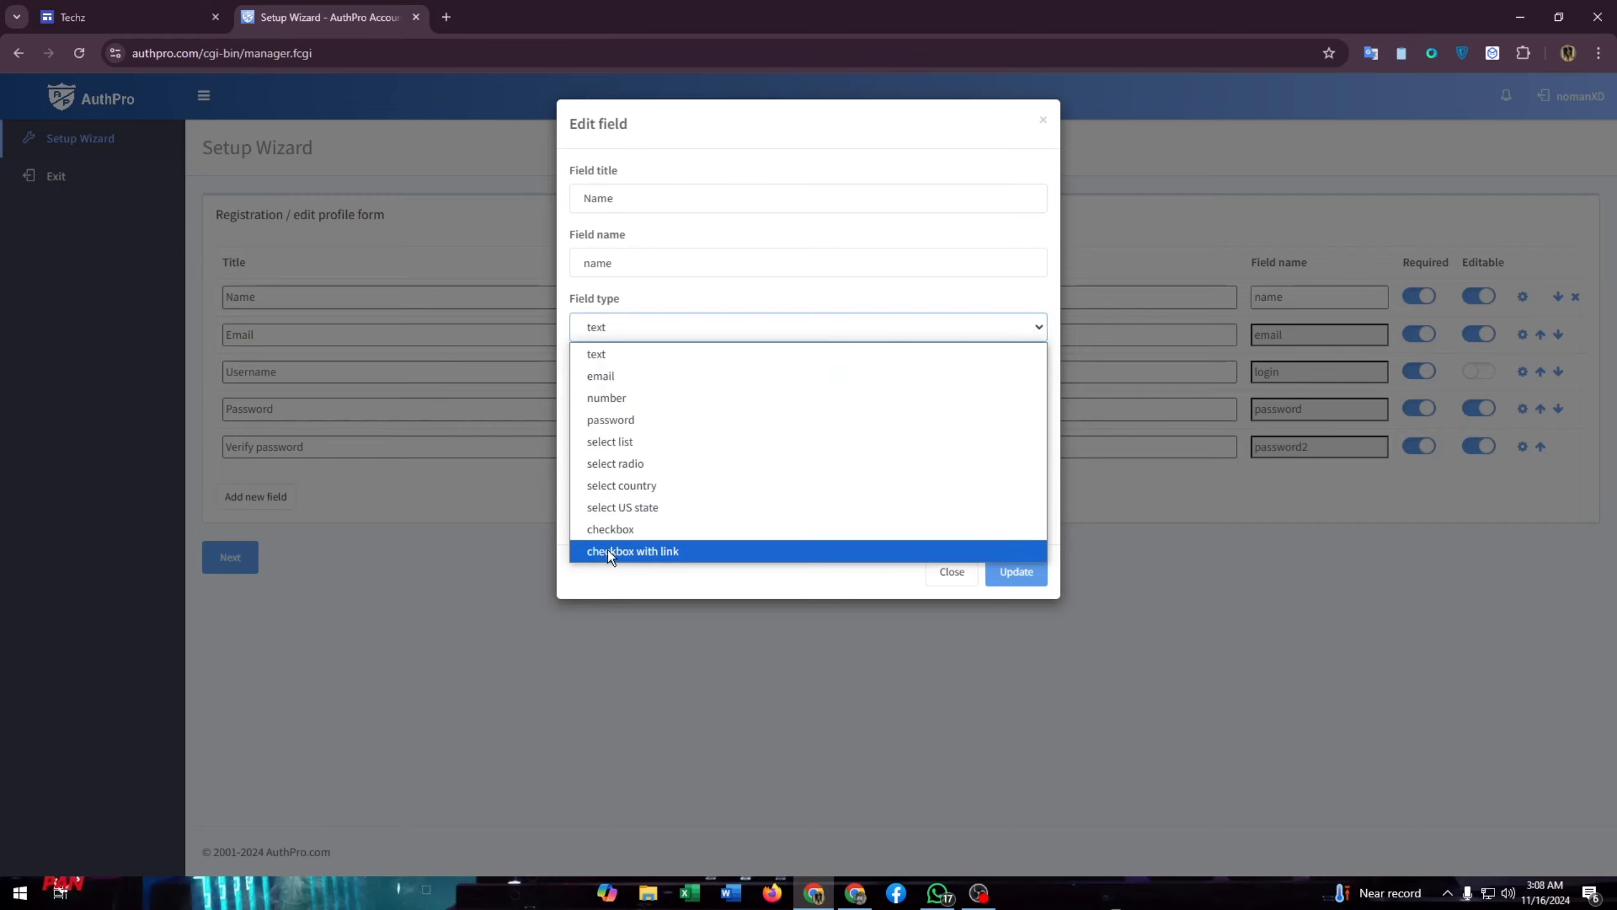
pyautogui.click(867, 316)
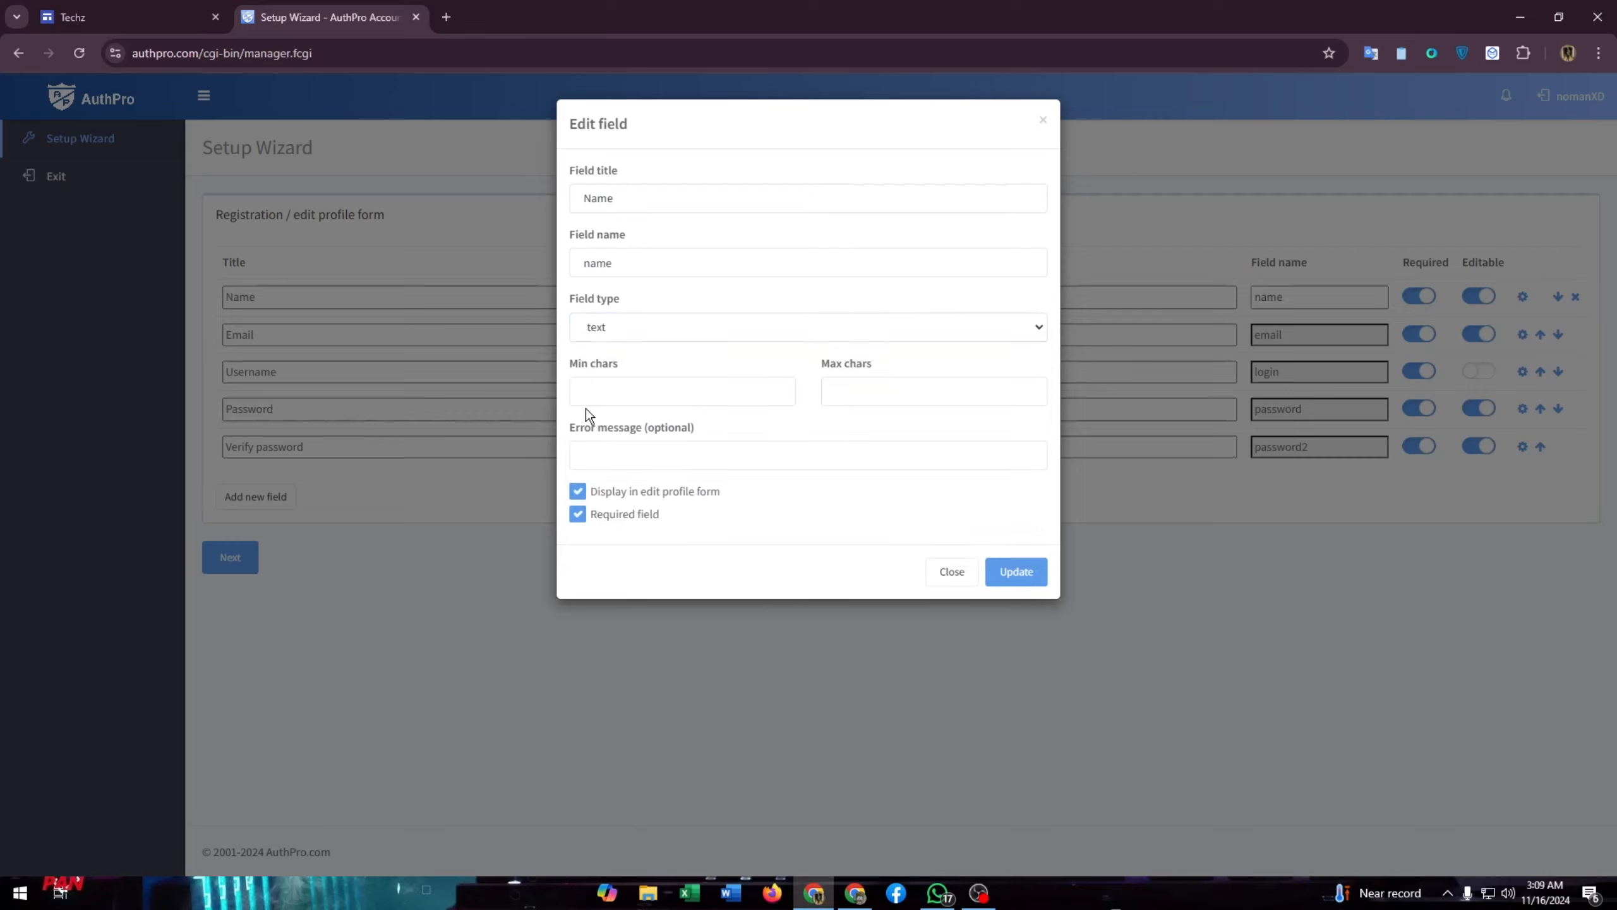
pyautogui.click(973, 322)
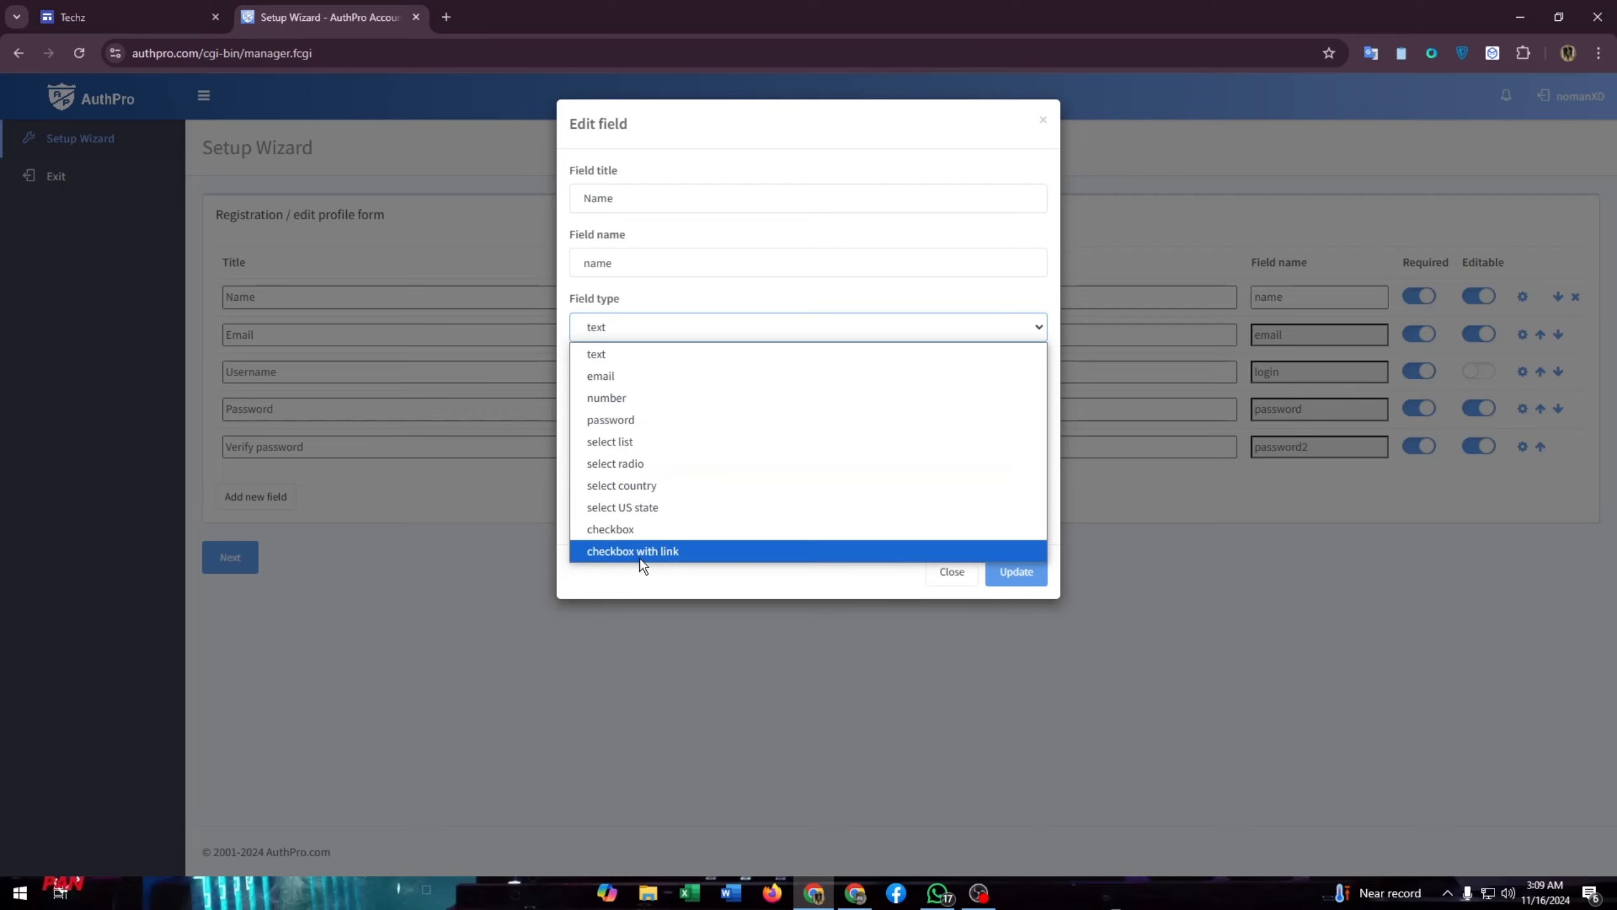
pyautogui.click(928, 297)
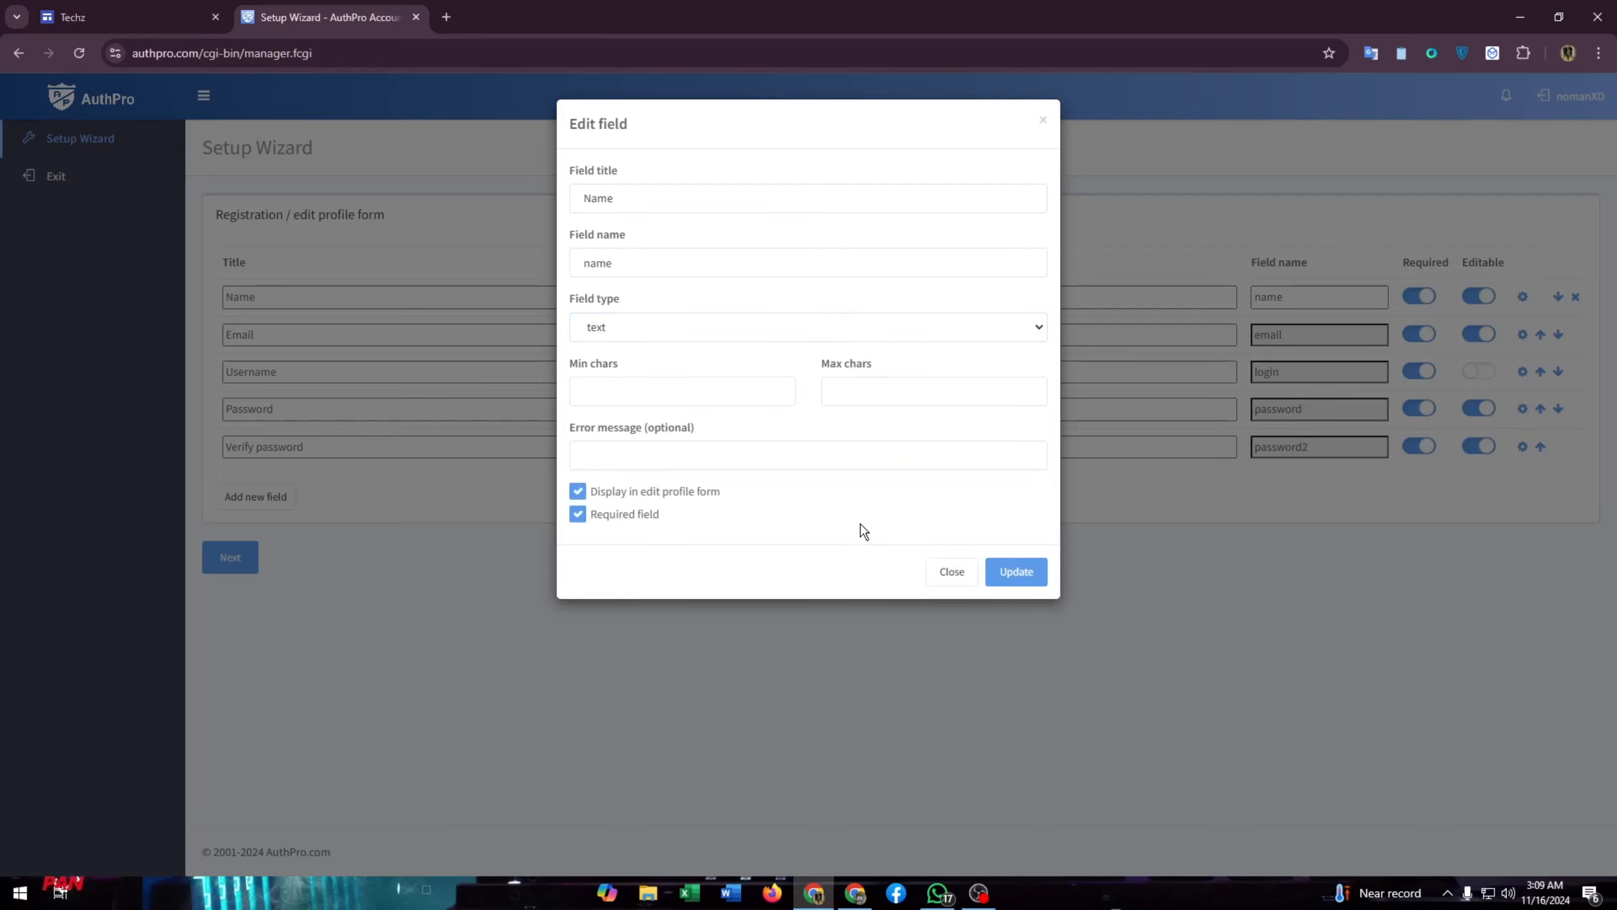
pyautogui.click(964, 573)
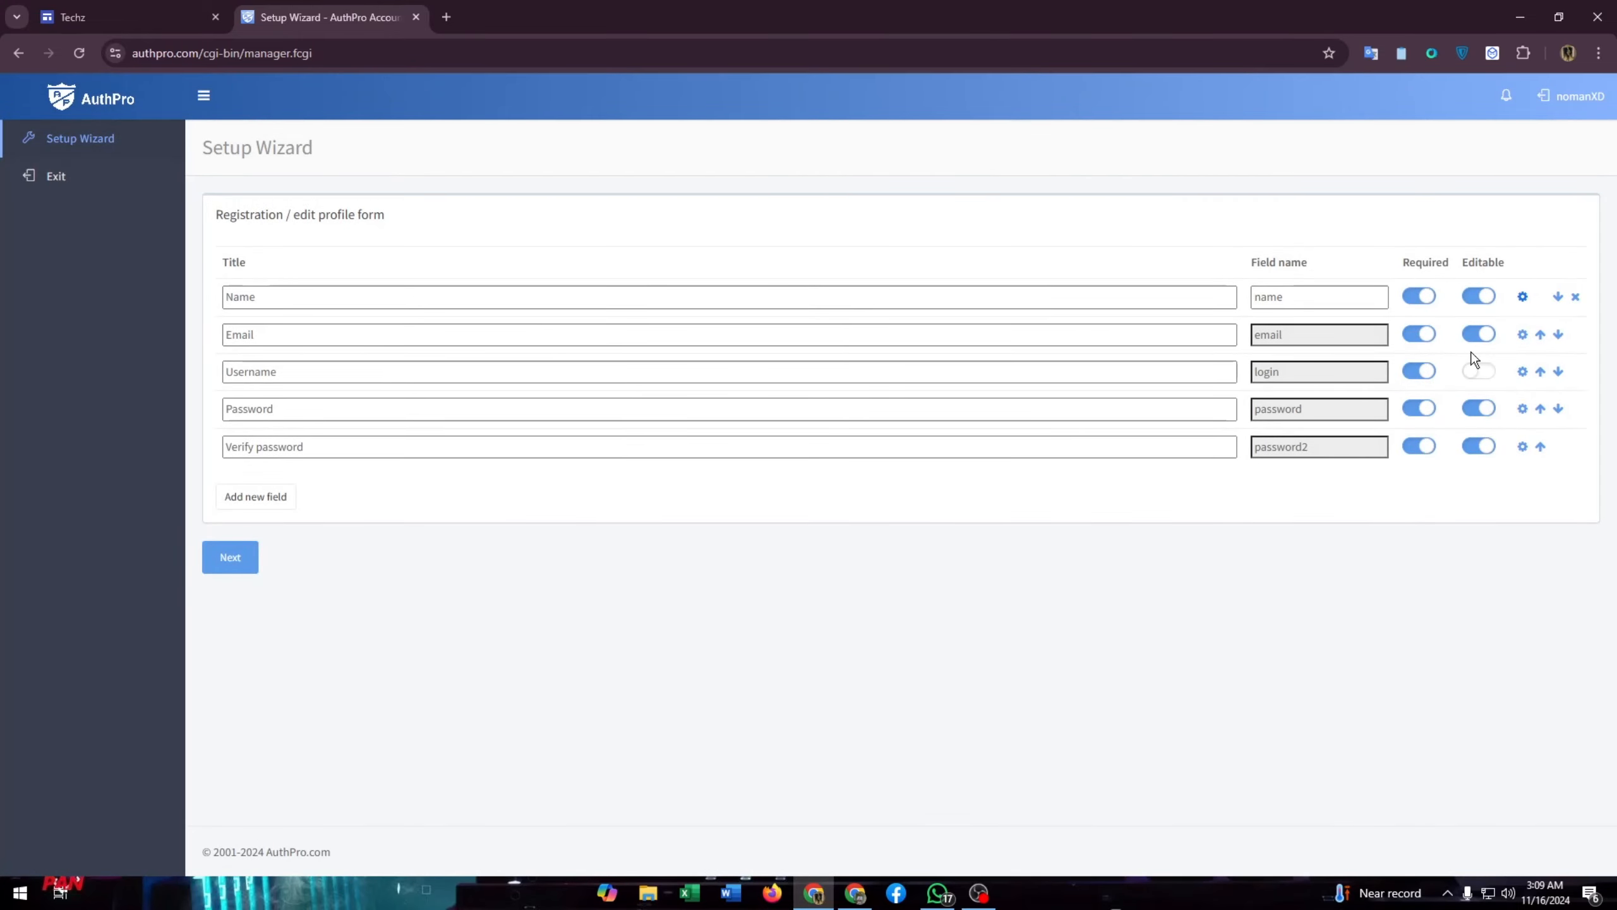
# - Advance to Configure URLs, then return to the Join Us! page in Google Sites
pyautogui.click(239, 566)
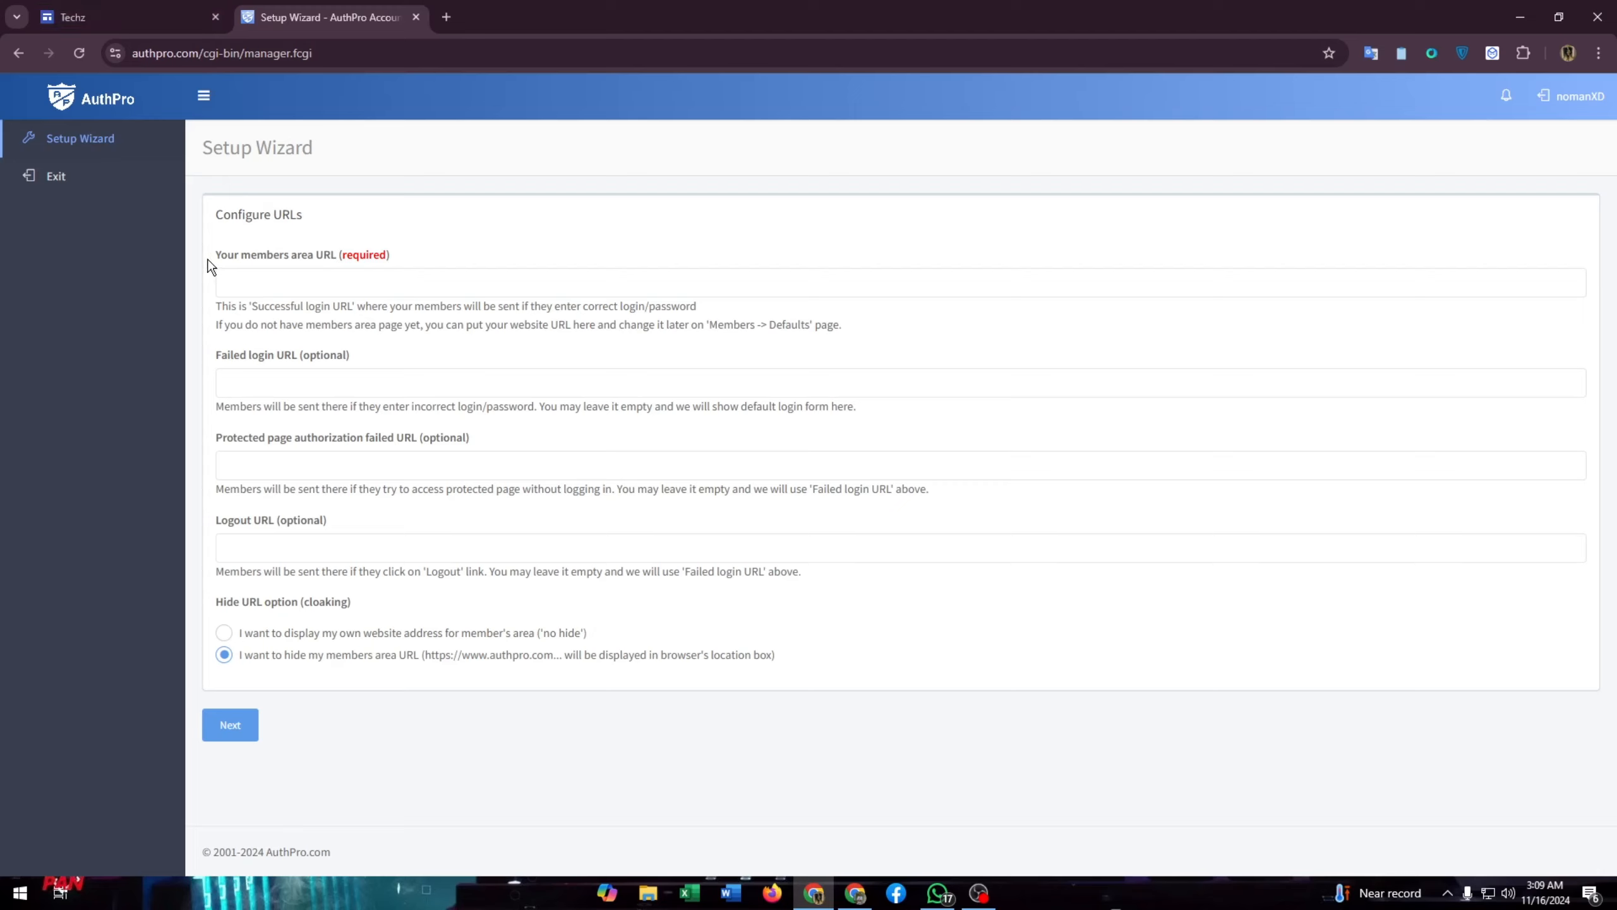
pyautogui.click(147, 17)
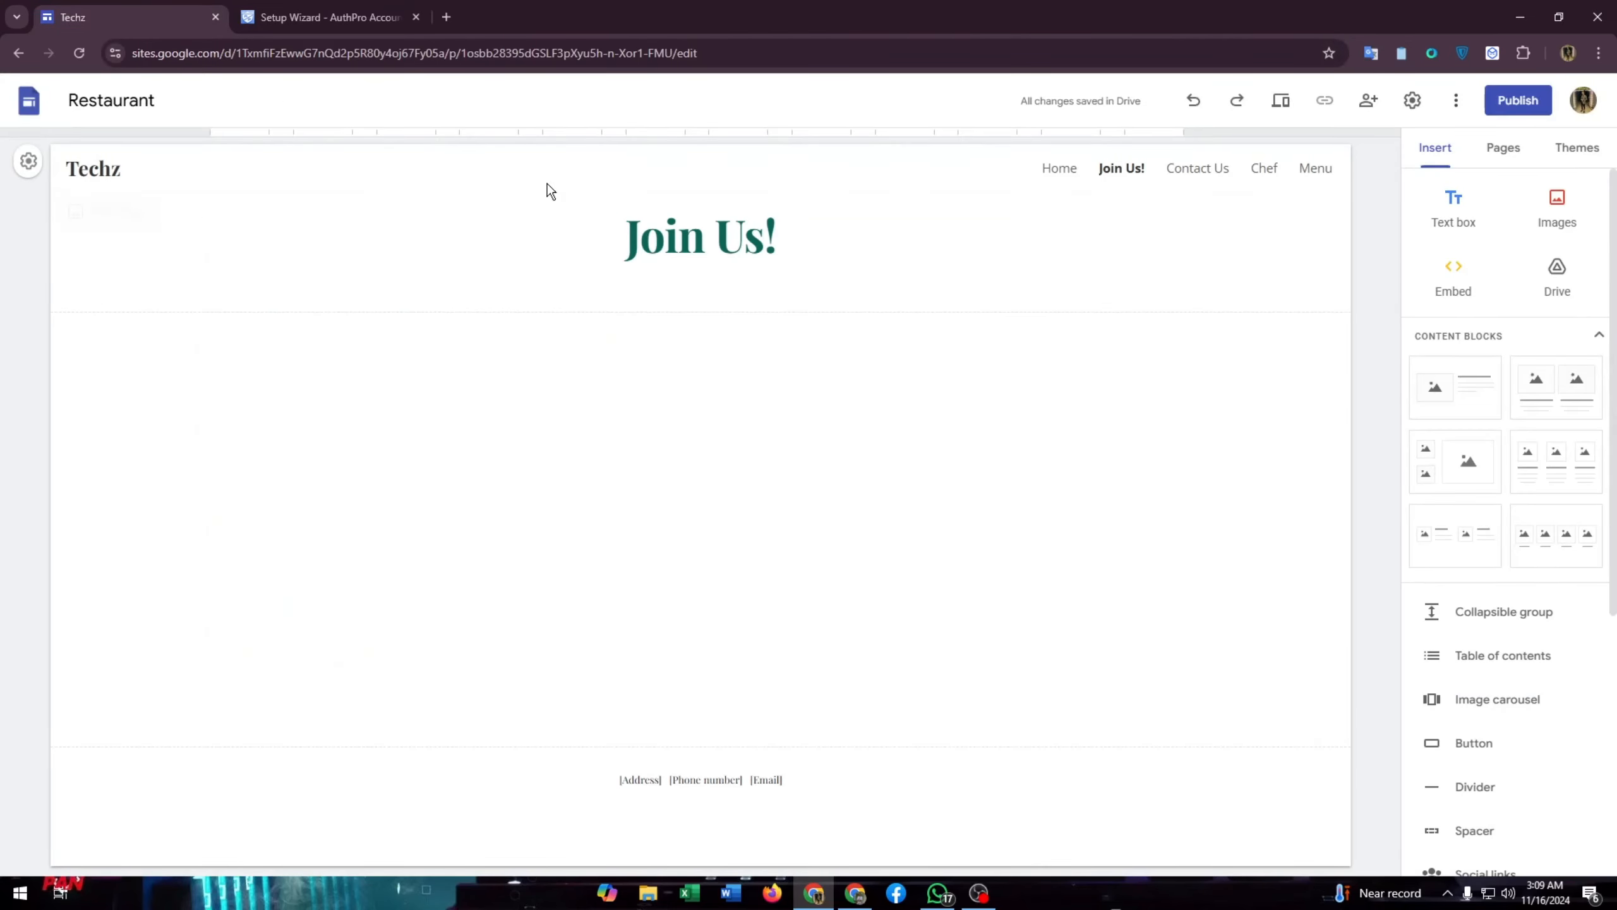
# - Open the 'Publish to the web' dialog for the Restaurant site
pyautogui.click(1504, 106)
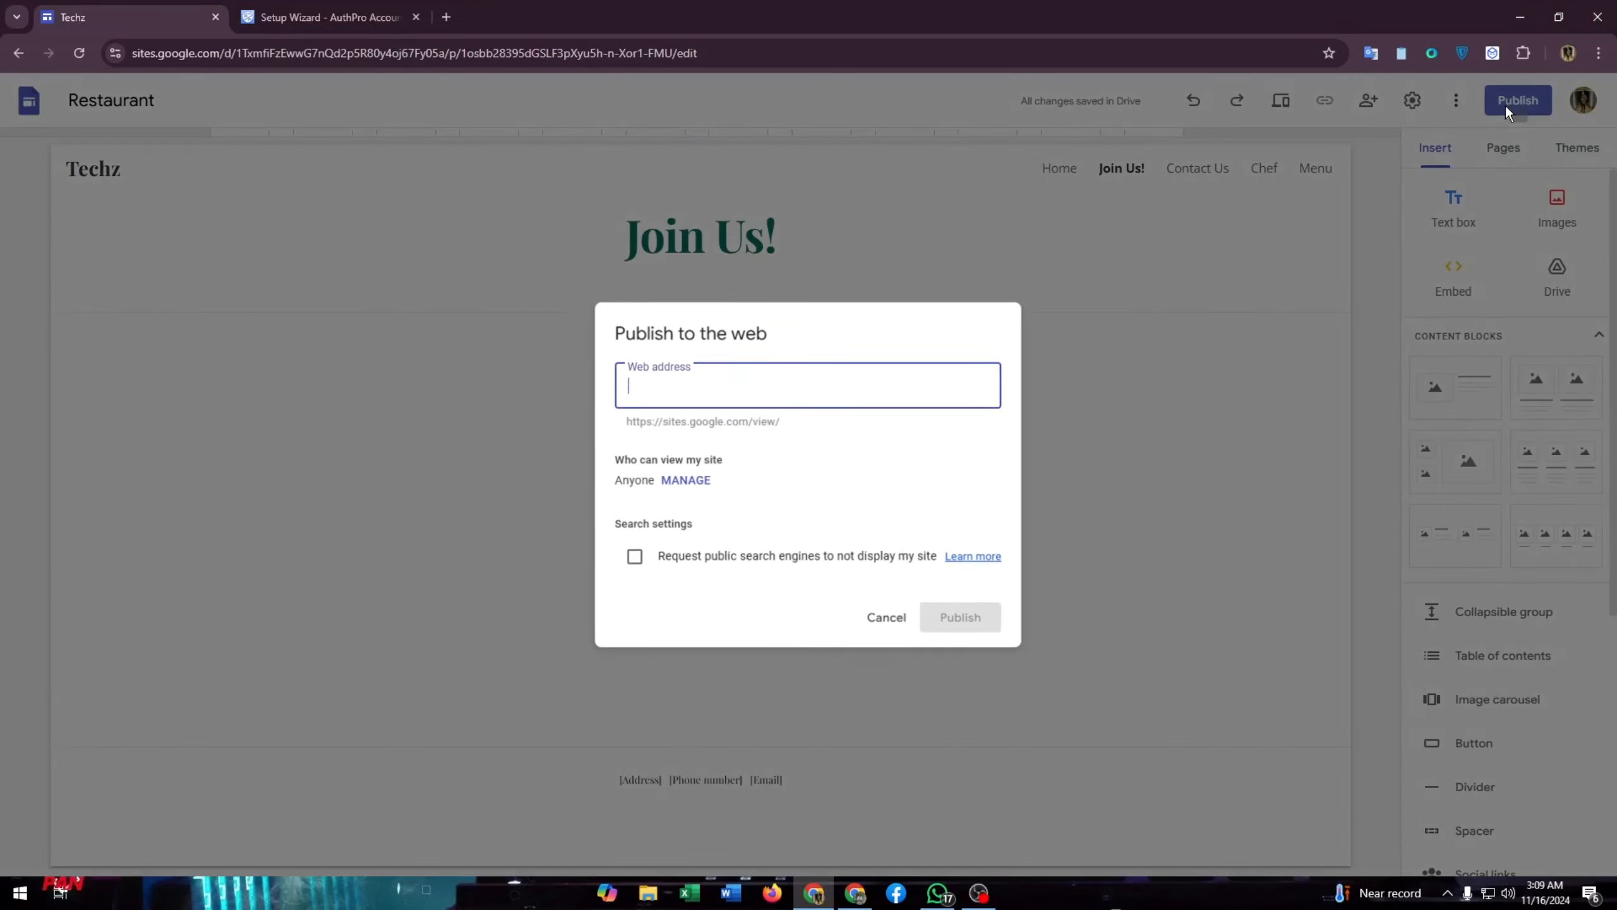
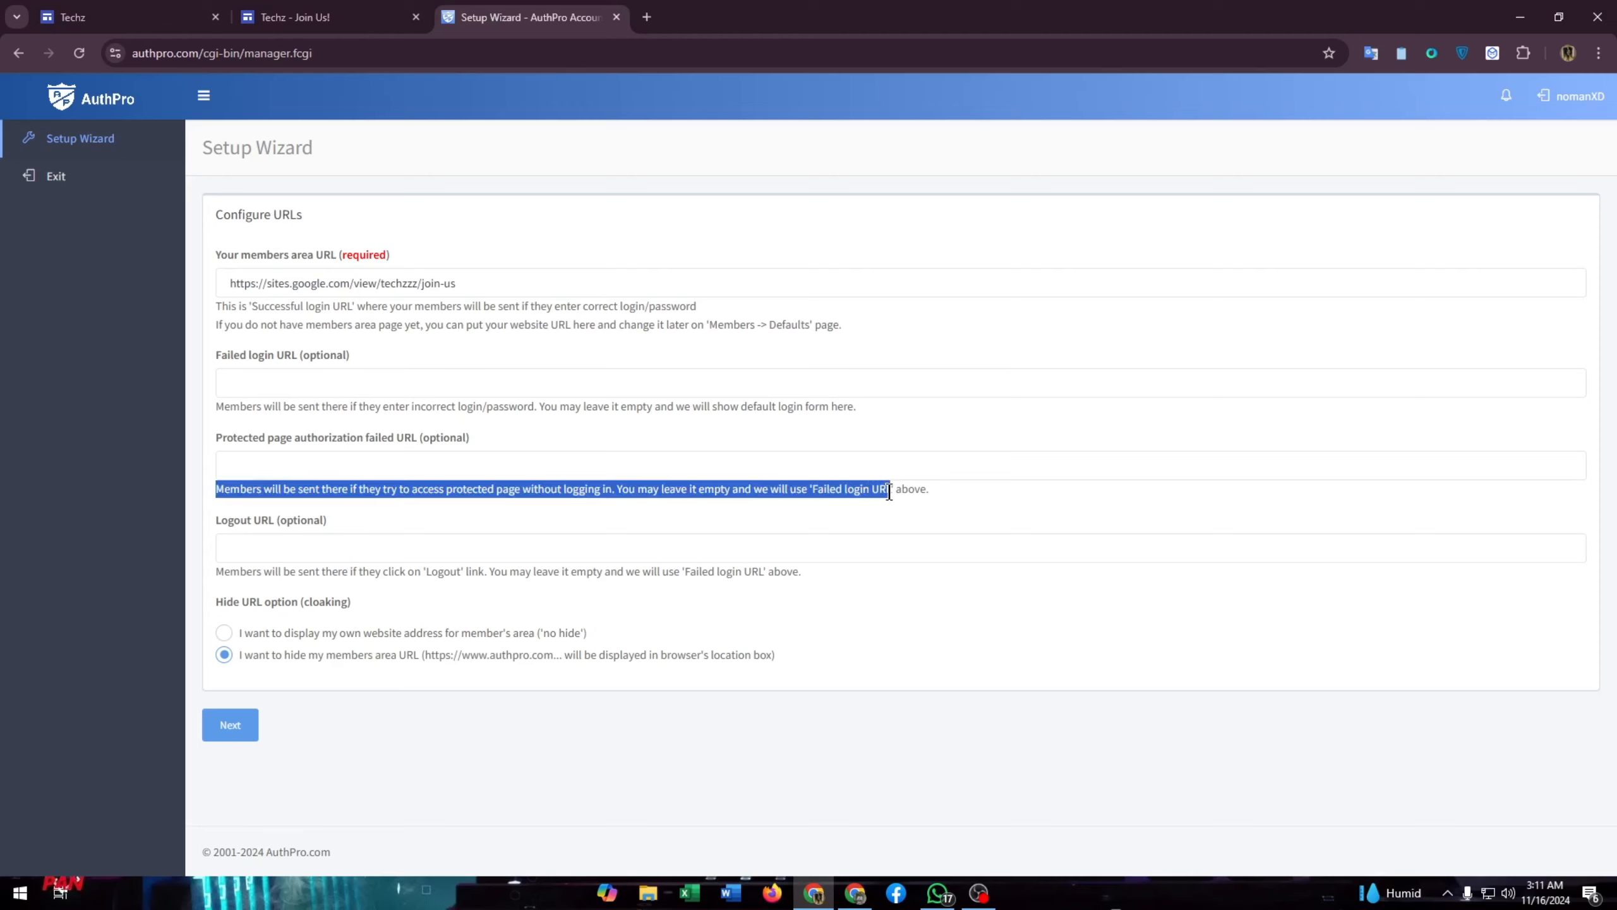
# - Read through the protected-page and Logout URL help text in the Setup Wizard
pyautogui.click(934, 480)
pyautogui.tripleClick(934, 480)
pyautogui.moveTo(940, 493); pyautogui.dragTo(922, 513)
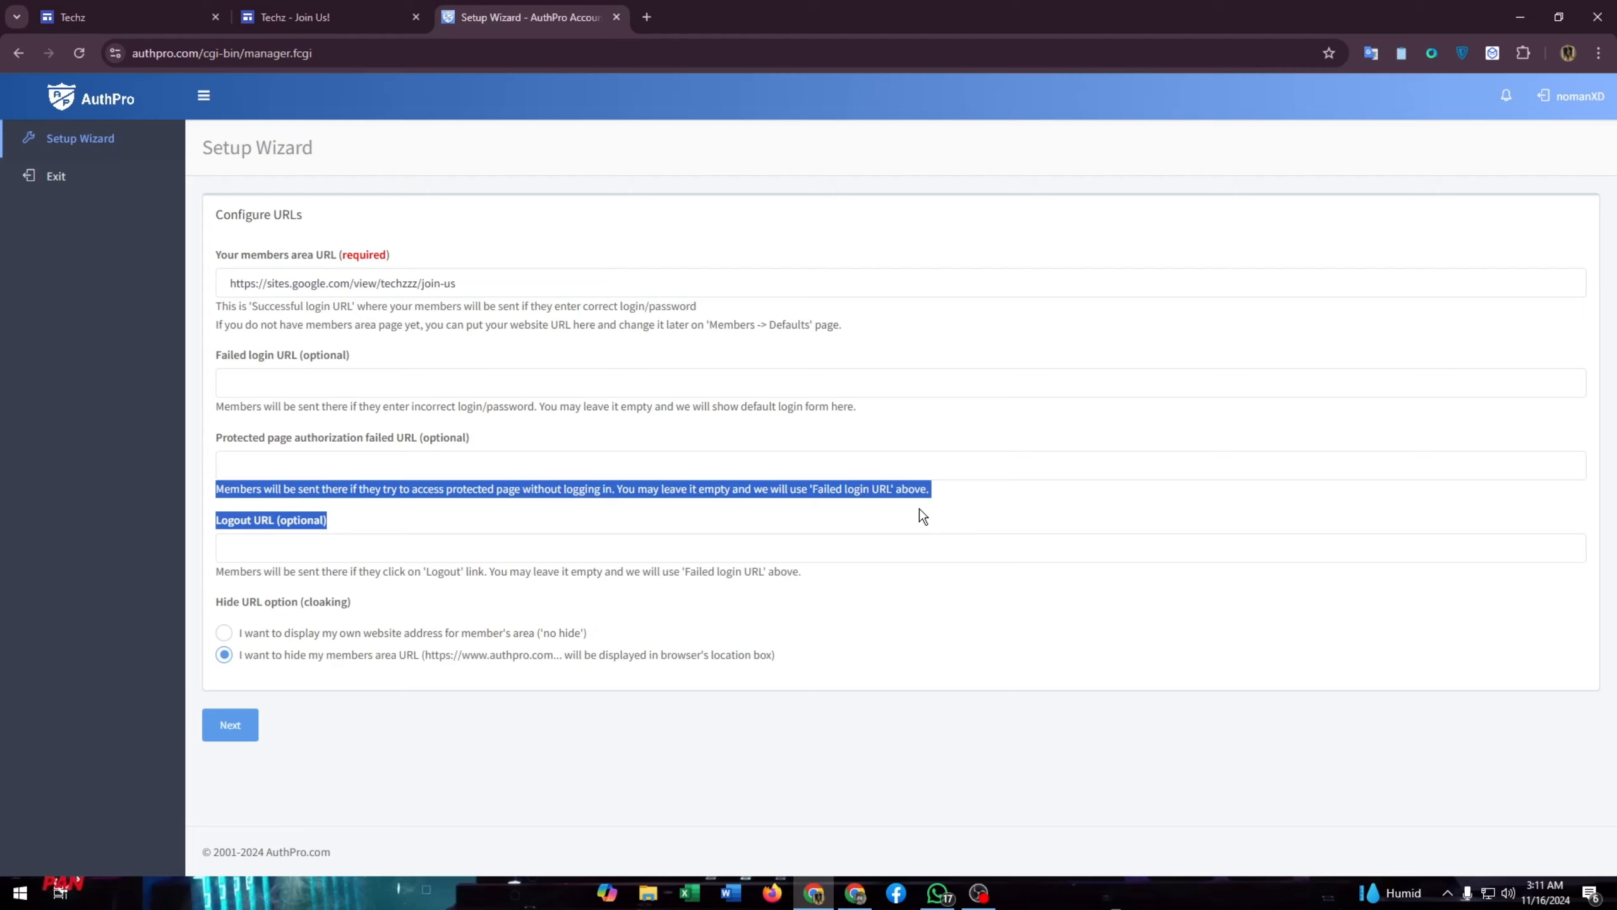
pyautogui.click(449, 530)
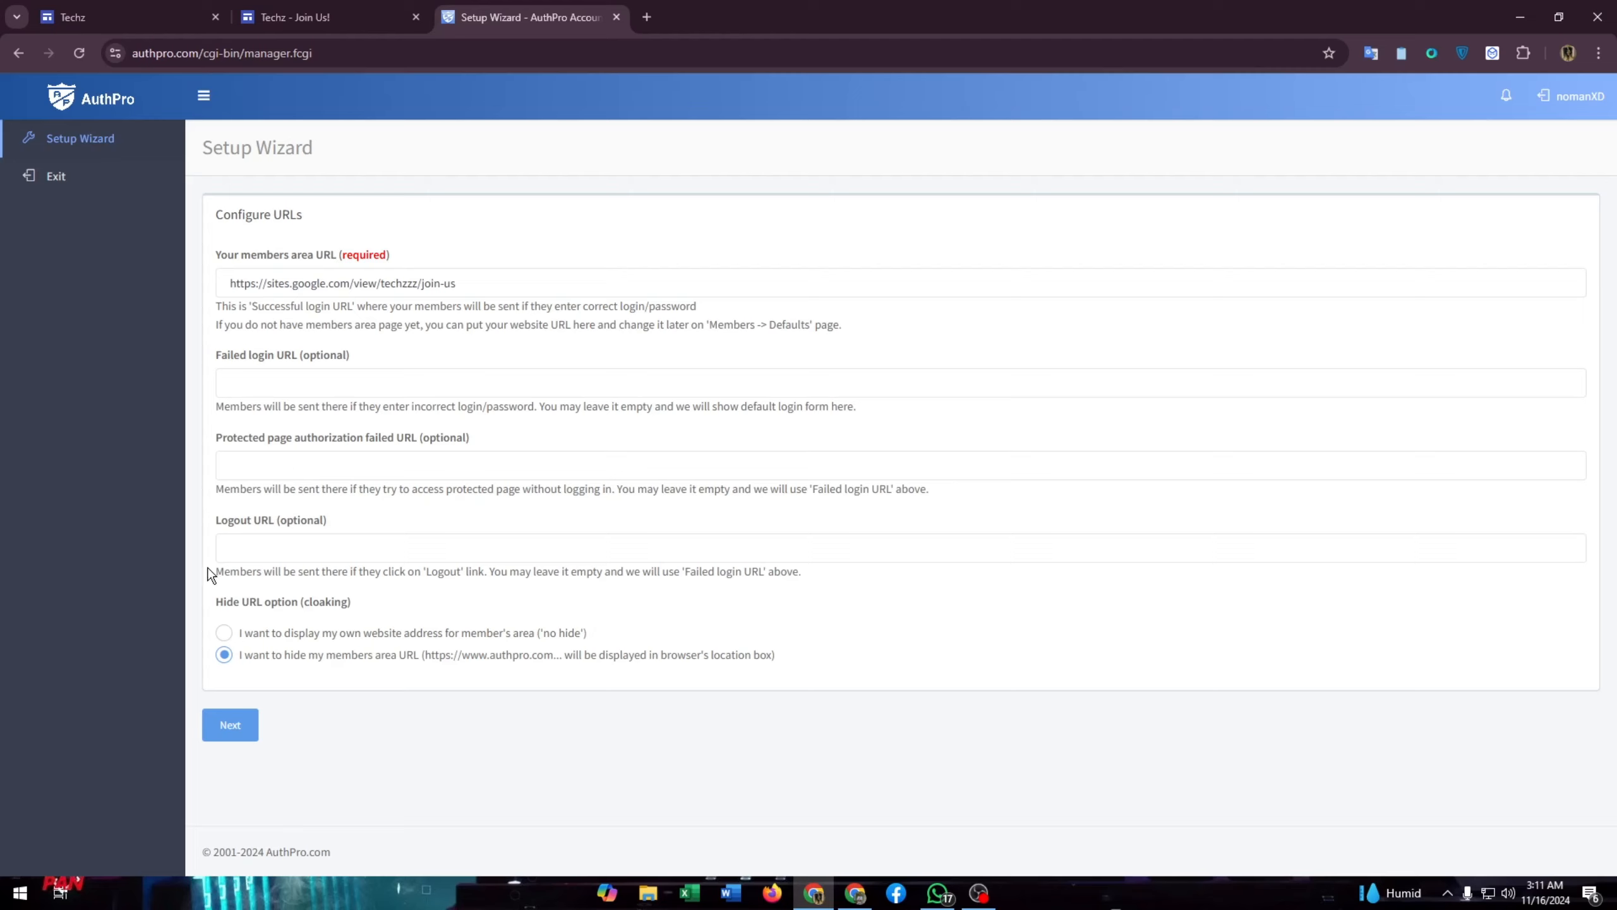
pyautogui.moveTo(210, 571); pyautogui.dragTo(801, 571)
pyautogui.click(800, 554)
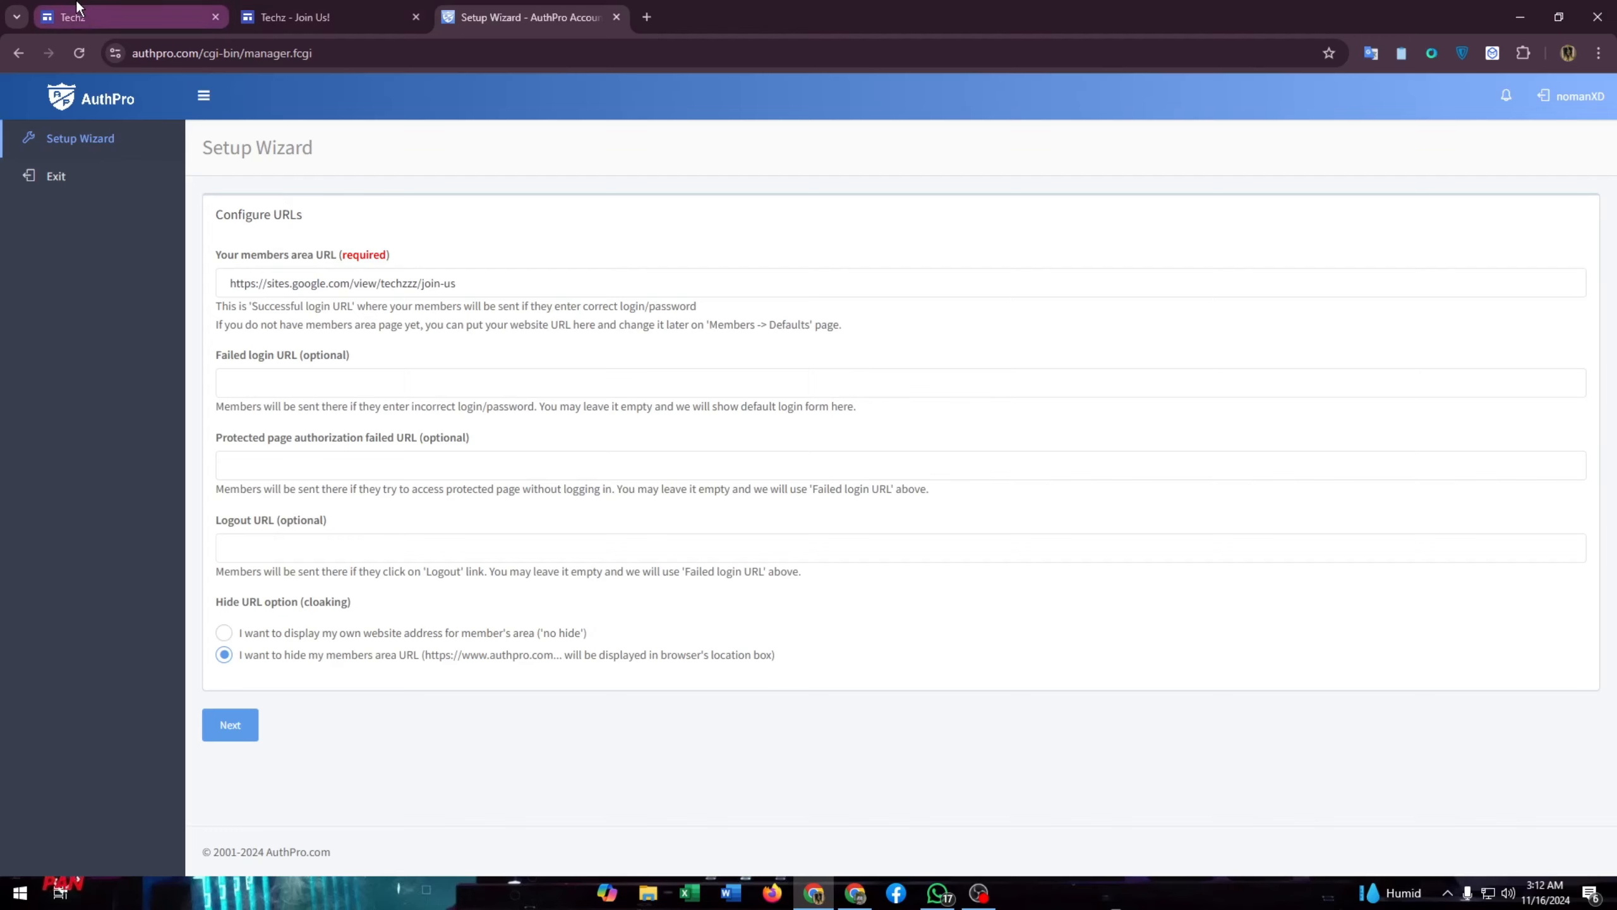
# - Copy the Techz site's home page address from the browser address bar
pyautogui.click(147, 18)
pyautogui.click(258, 19)
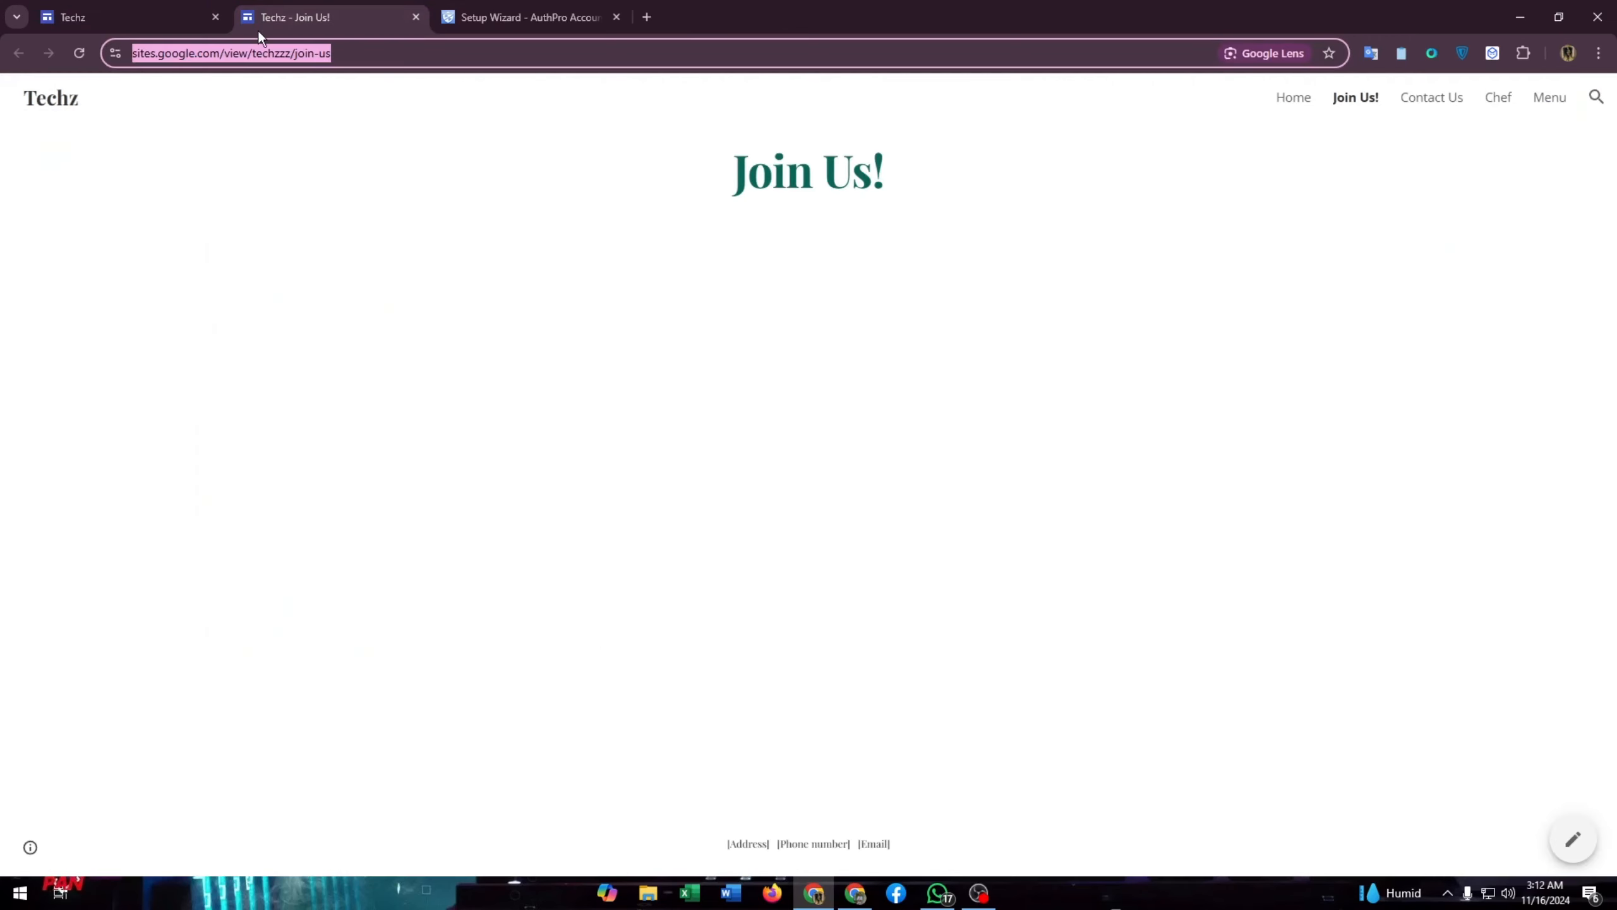
pyautogui.click(72, 102)
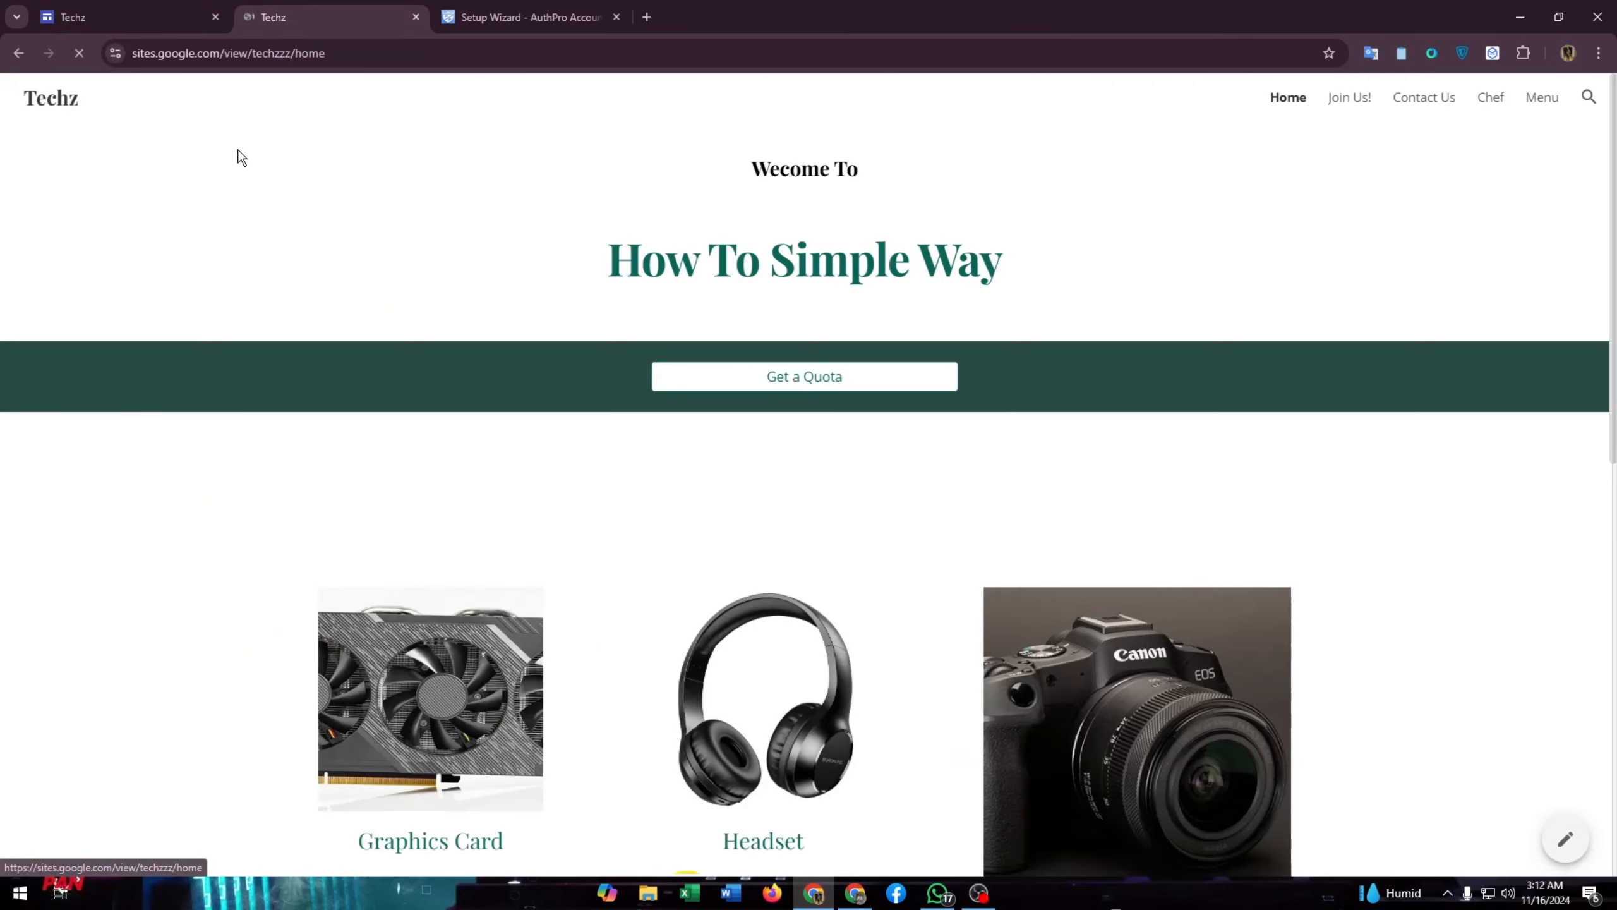
pyautogui.click(255, 54)
pyautogui.hotkey('ctrl', 'c')
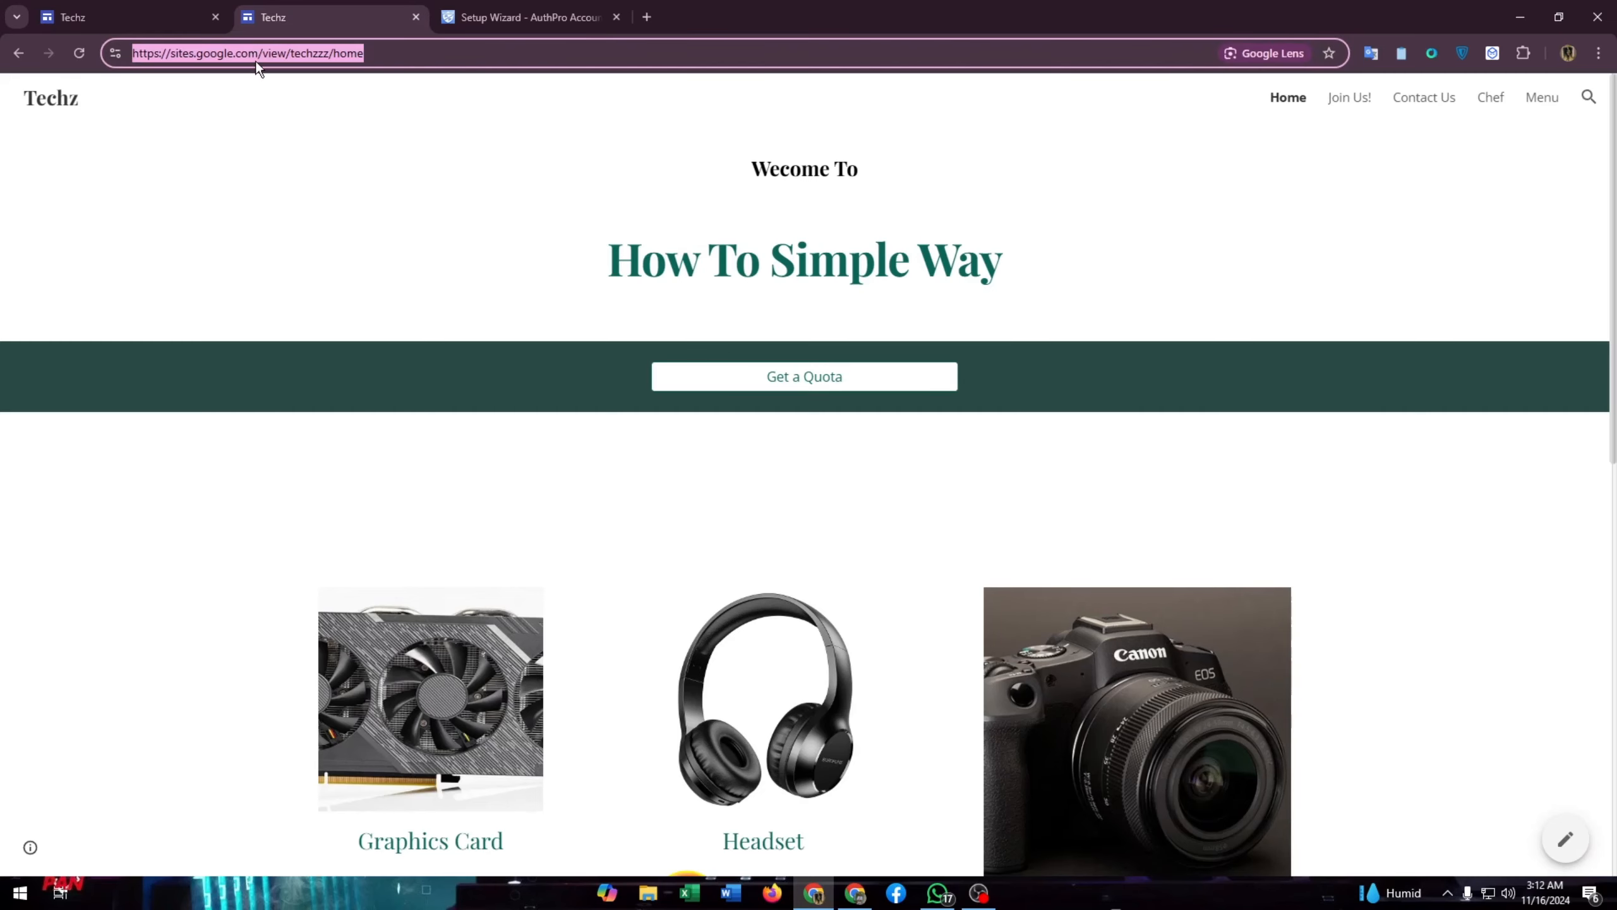
pyautogui.click(516, 17)
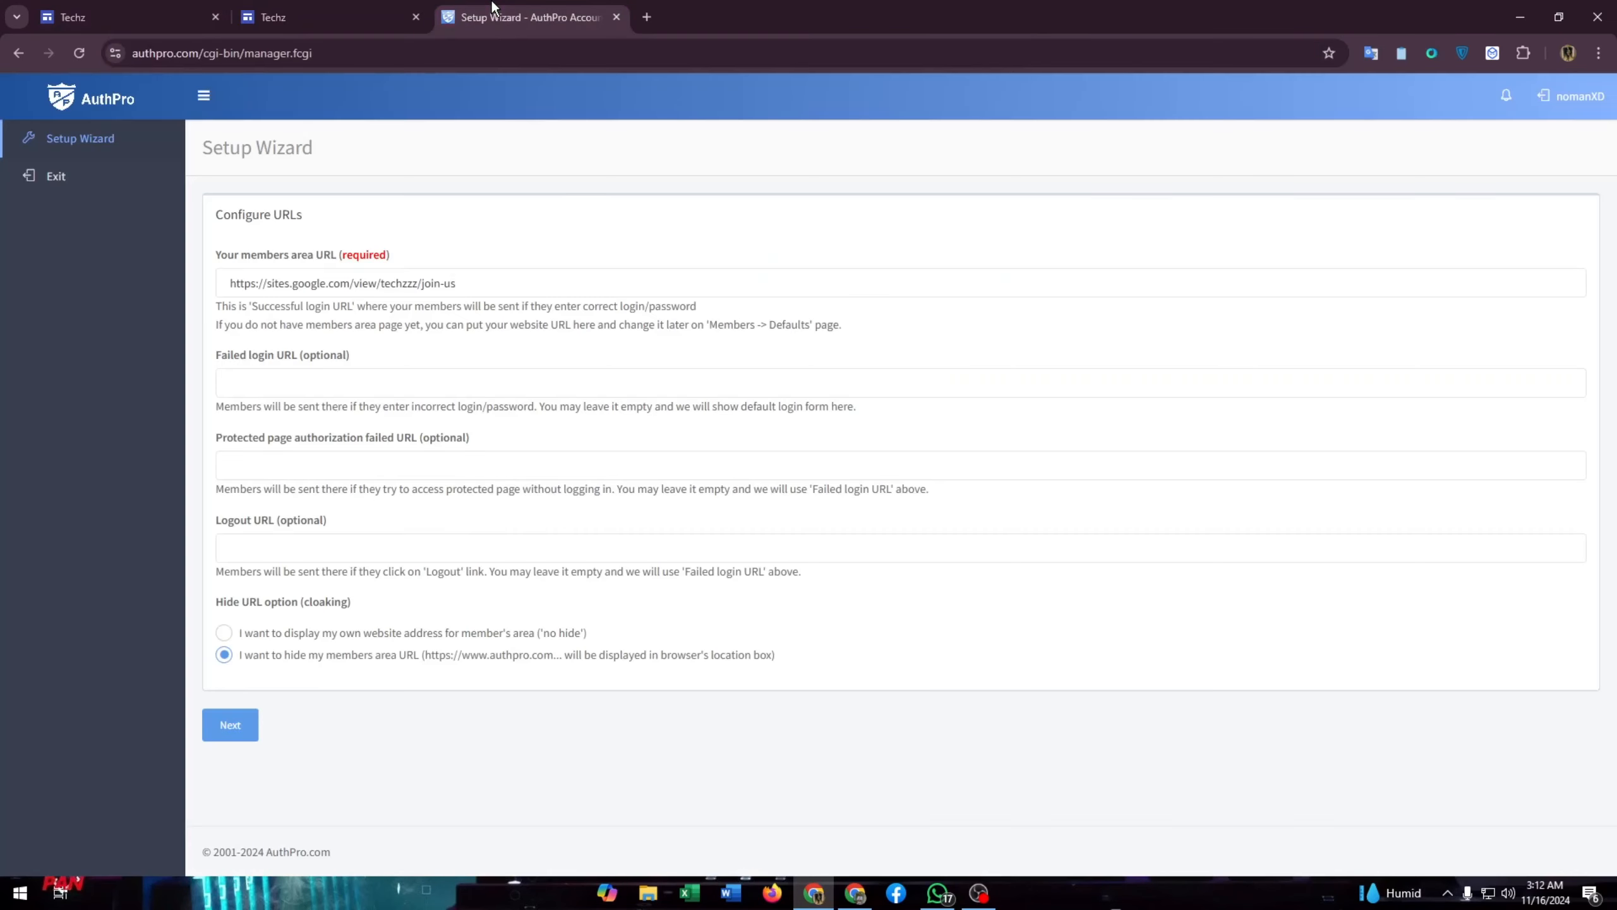
# - Paste the Techz home address as Logout URL, choose 'no hide', and continue
pyautogui.click(249, 551)
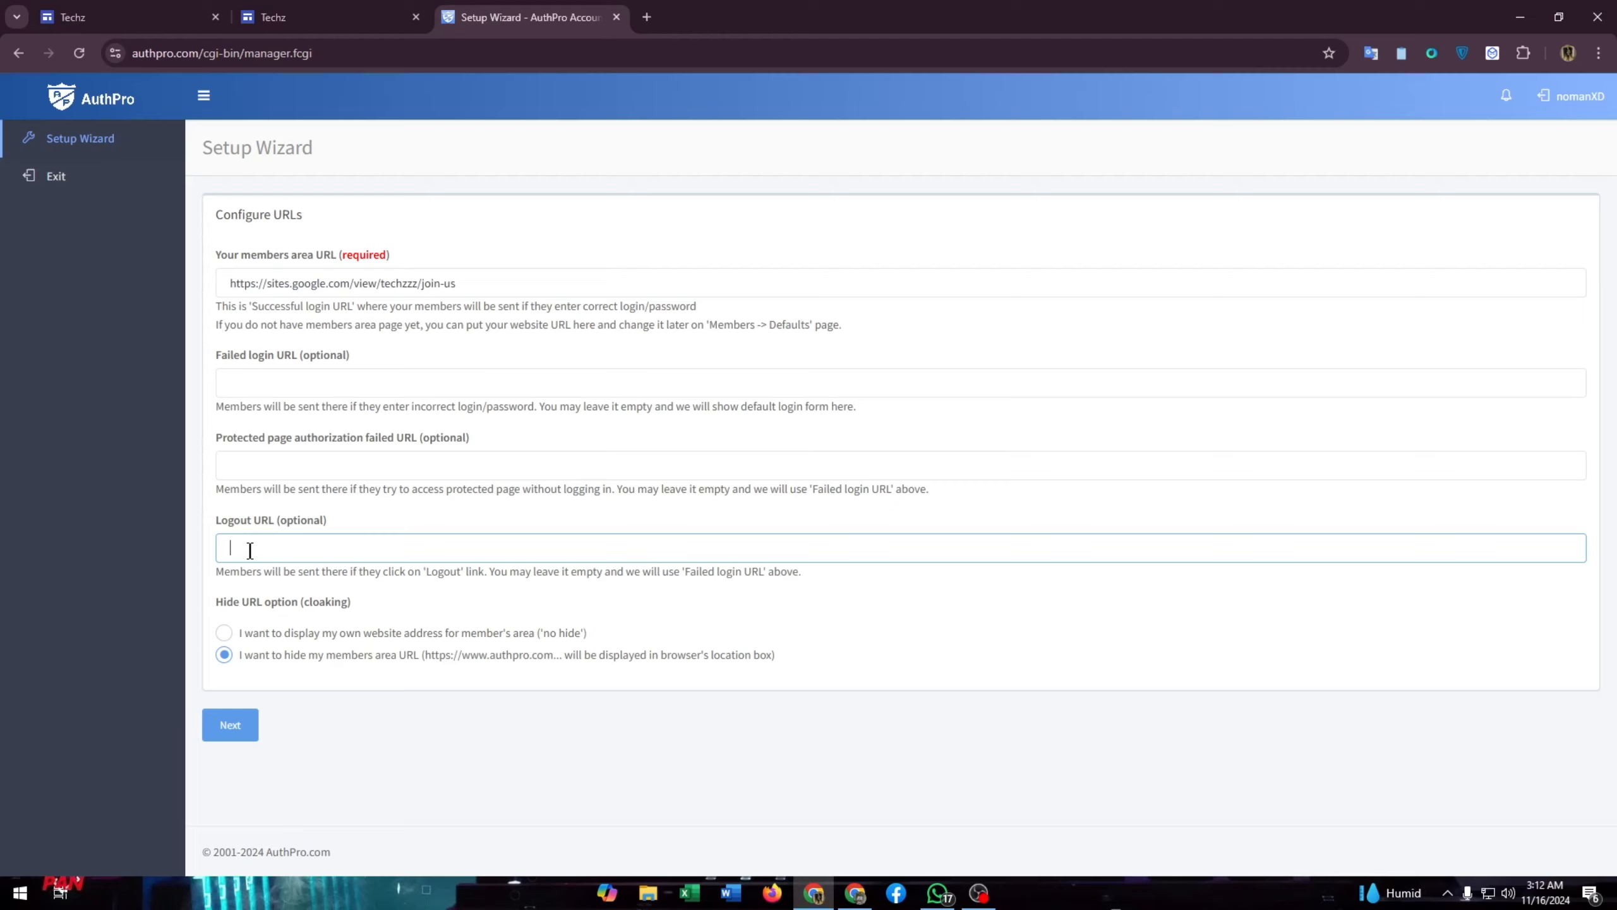
pyautogui.hotkey('ctrl', 'v')
pyautogui.click(224, 632)
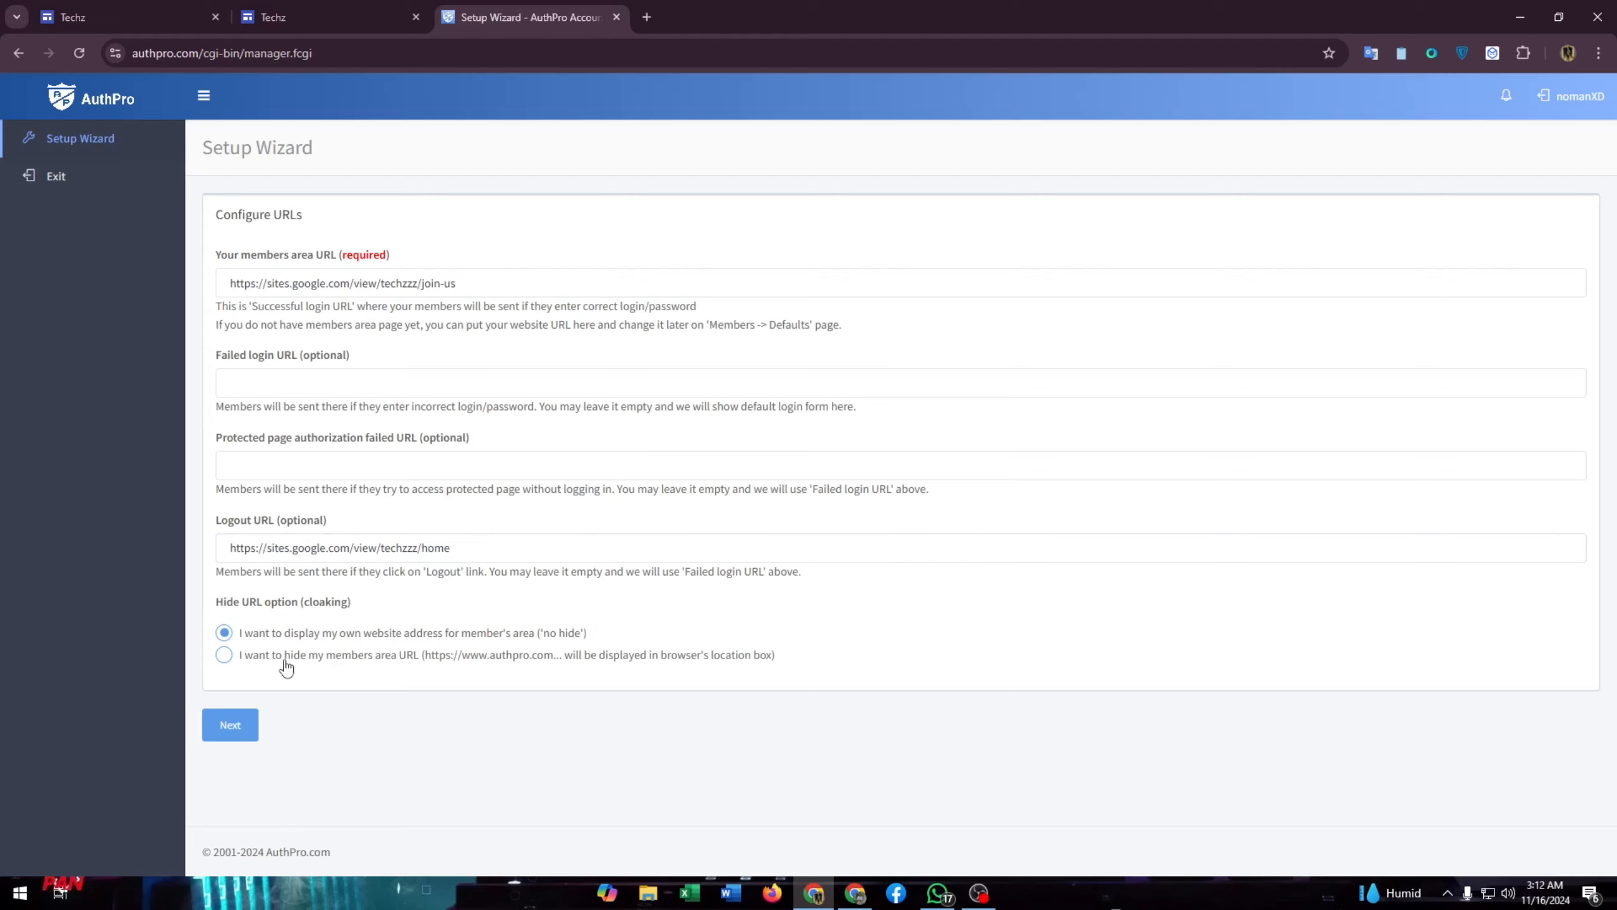
pyautogui.click(217, 726)
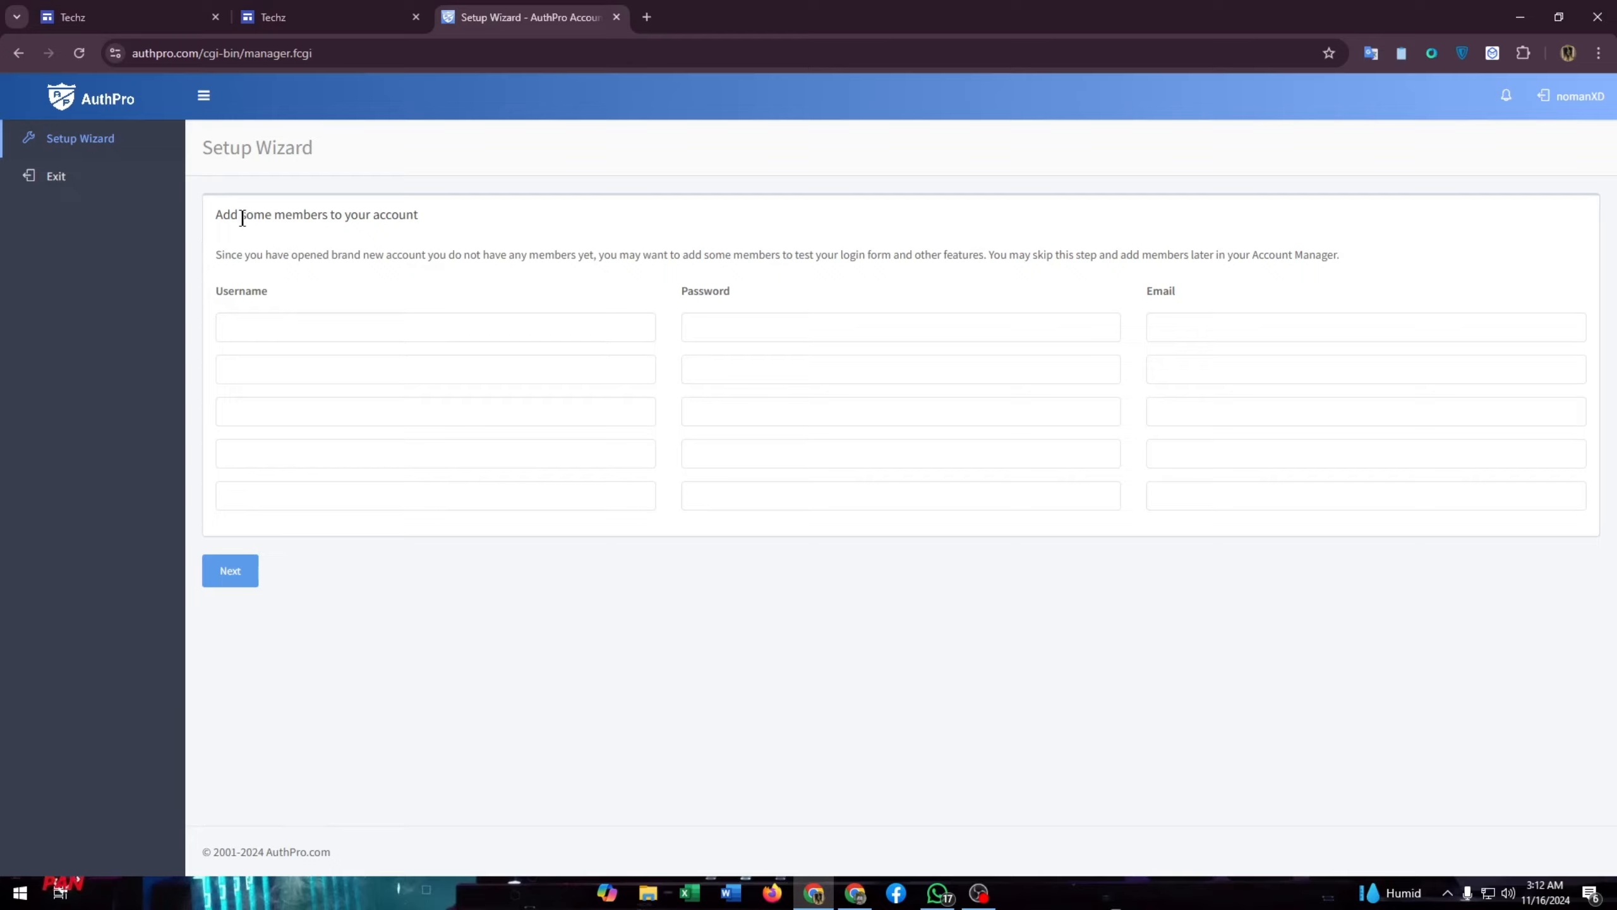
# - Add member 'admin' with a password and e-mail address, then finish the members step
pyautogui.click(274, 333)
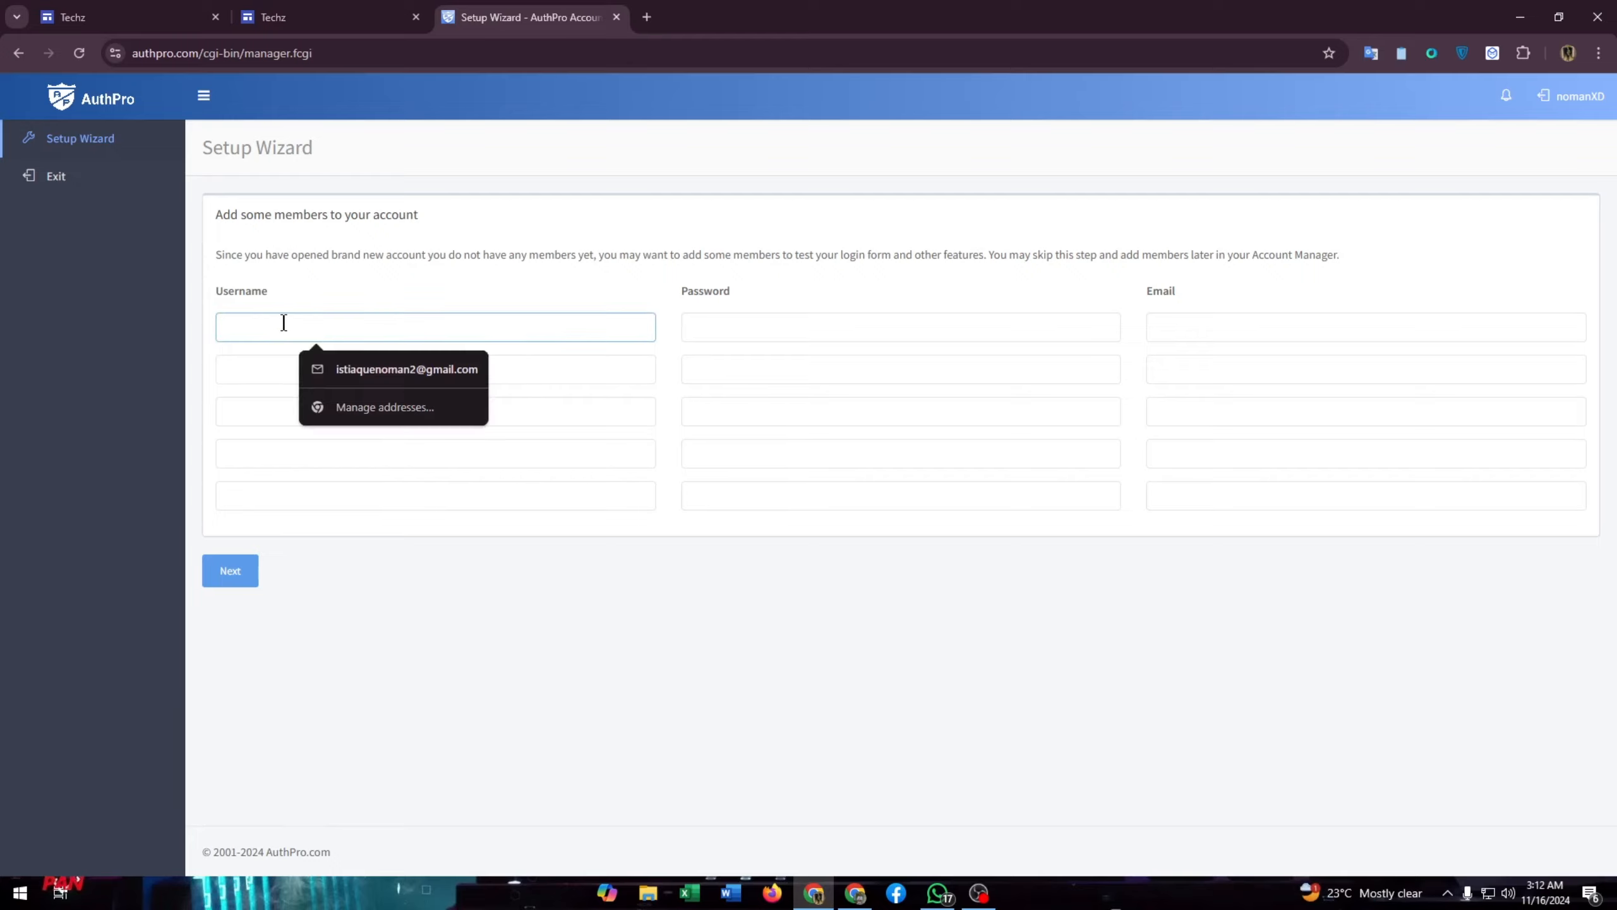
pyautogui.click(335, 286)
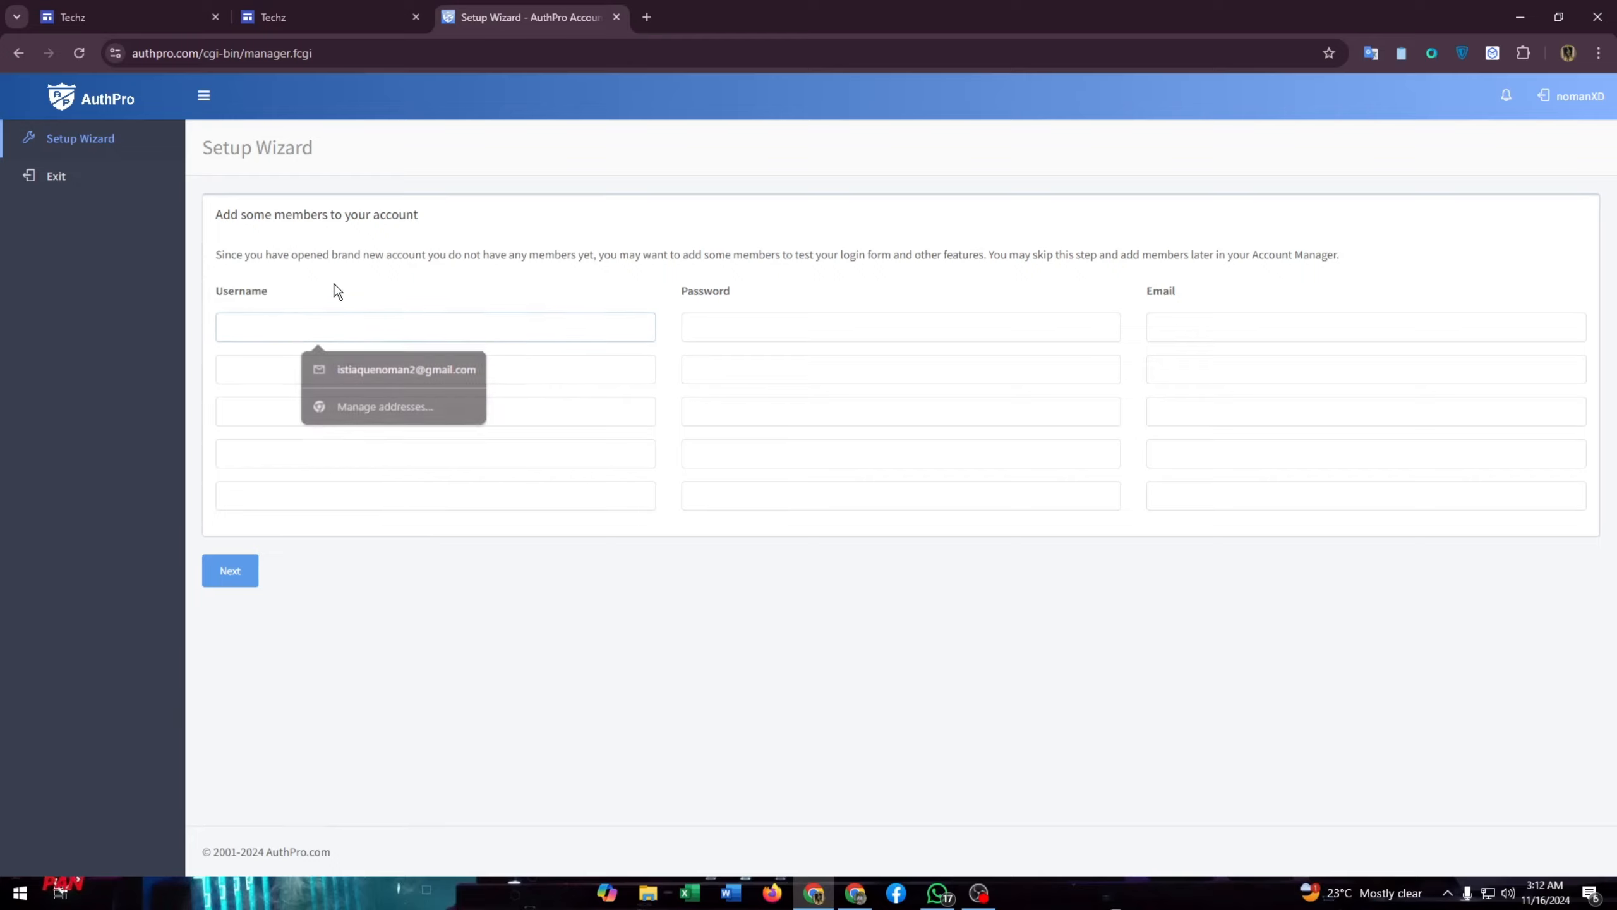
pyautogui.click(293, 326)
pyautogui.write('adm')
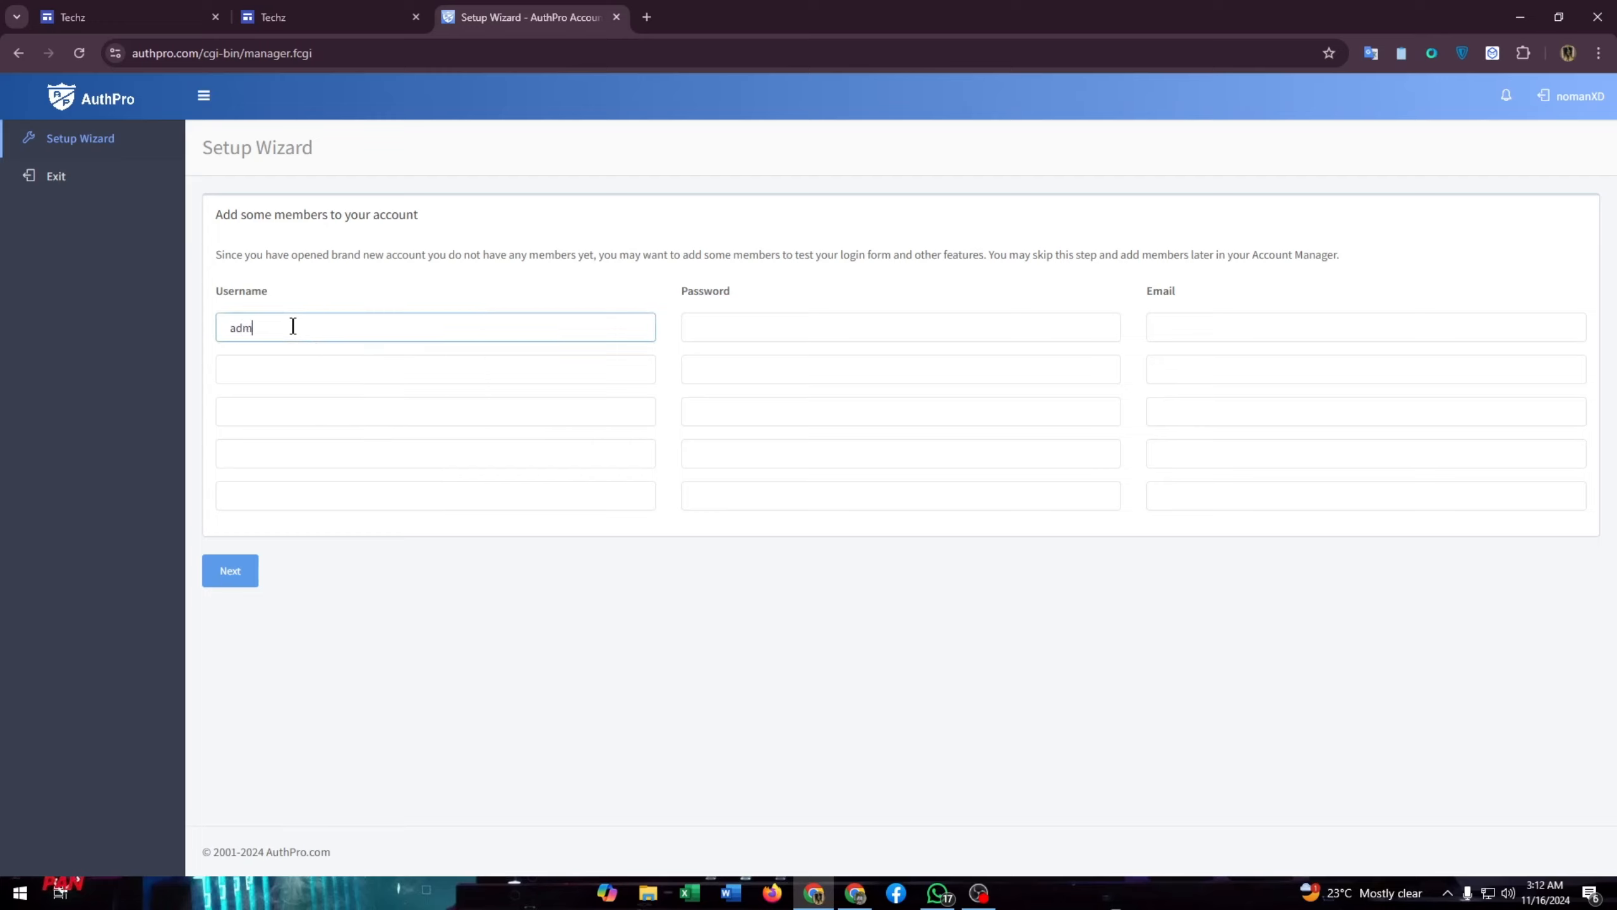
pyautogui.write('in')
pyautogui.click(773, 337)
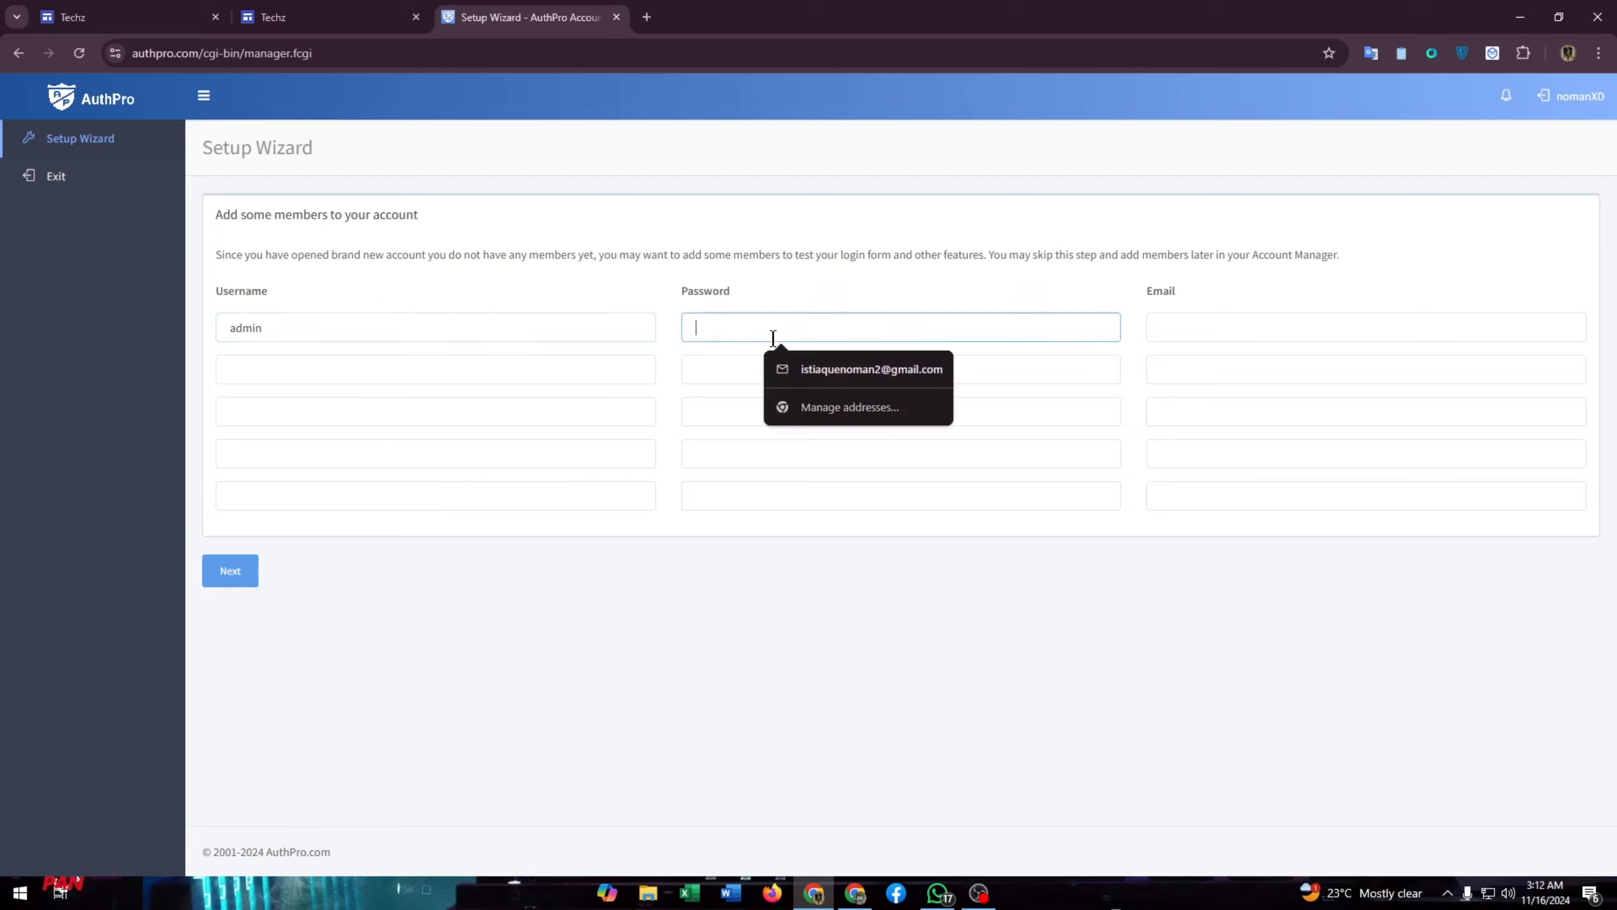
pyautogui.write('admin')
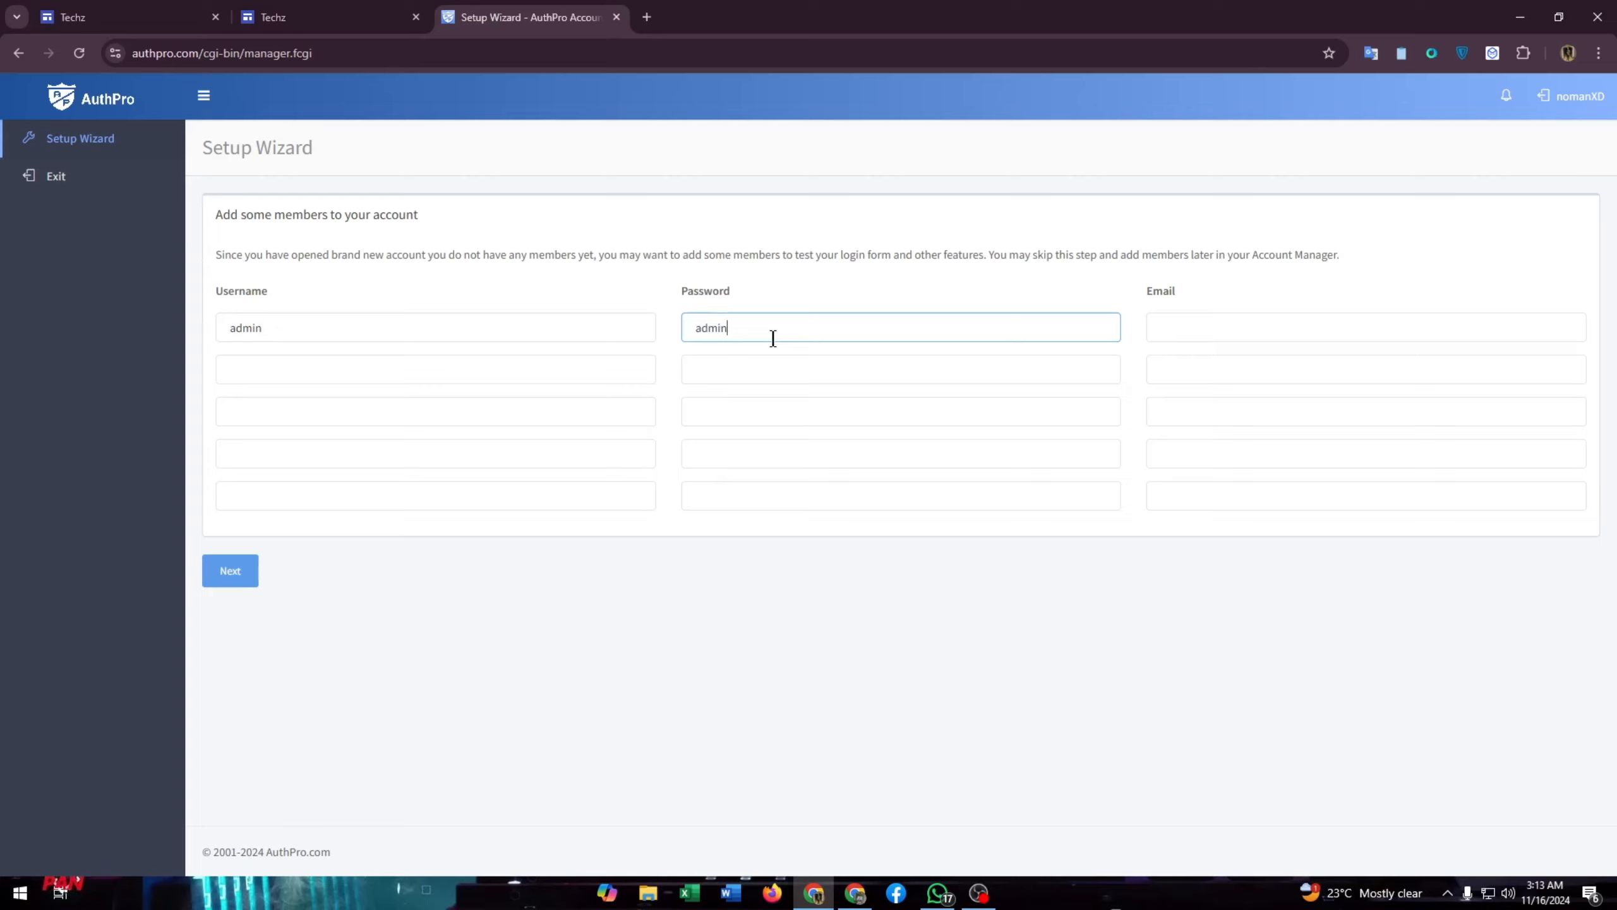
pyautogui.click(1178, 329)
pyautogui.click(1305, 370)
pyautogui.click(1206, 375)
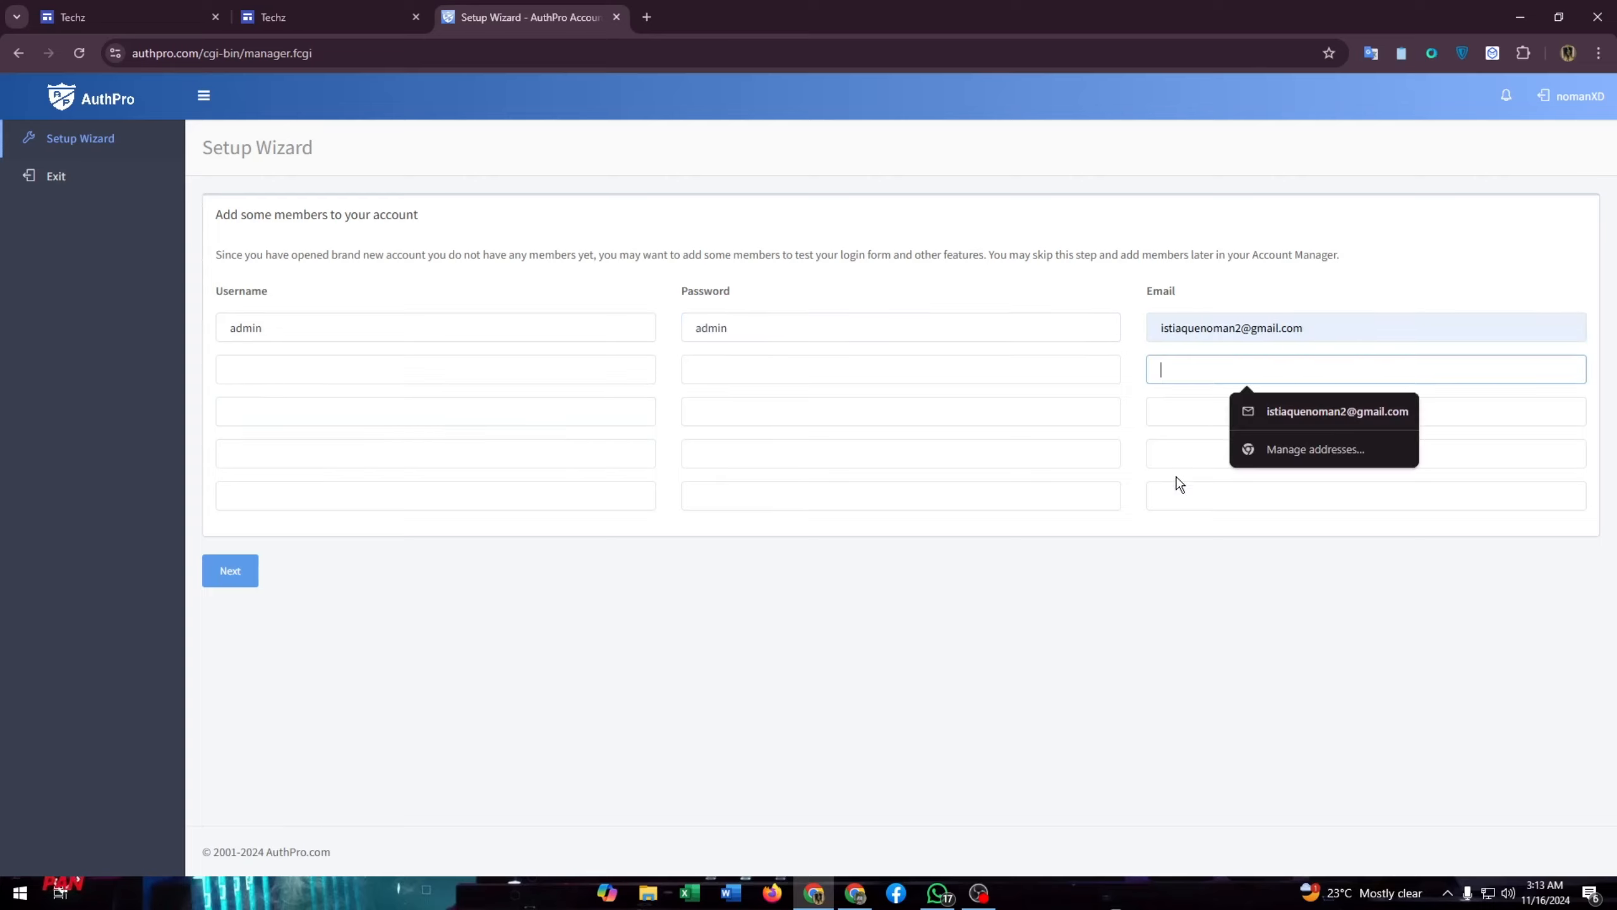
pyautogui.click(1148, 616)
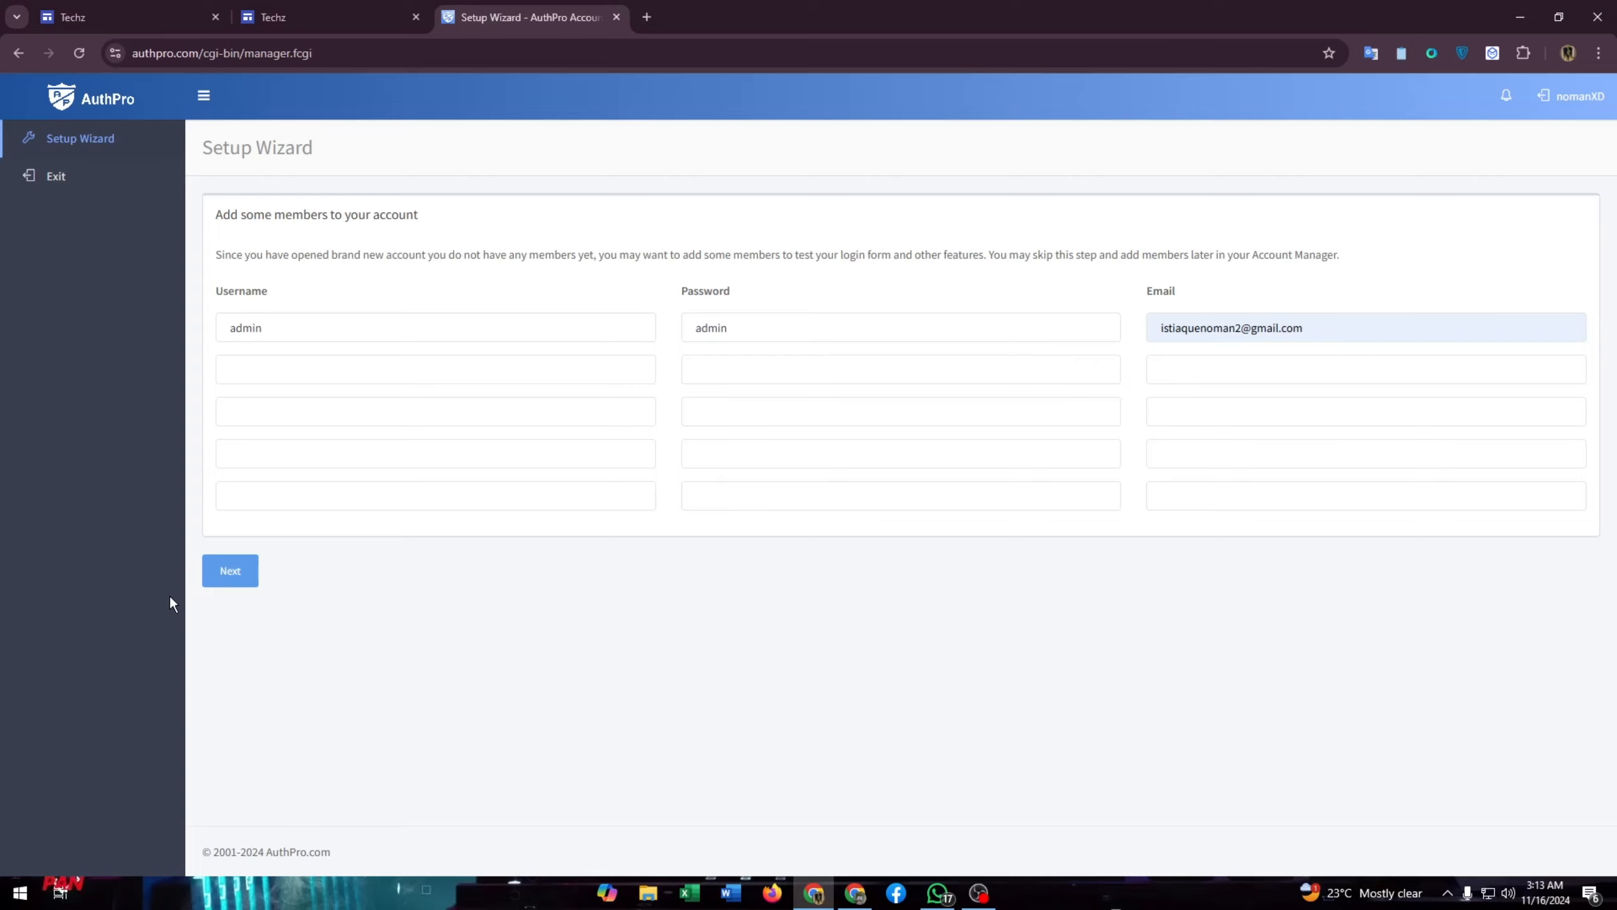
pyautogui.click(223, 578)
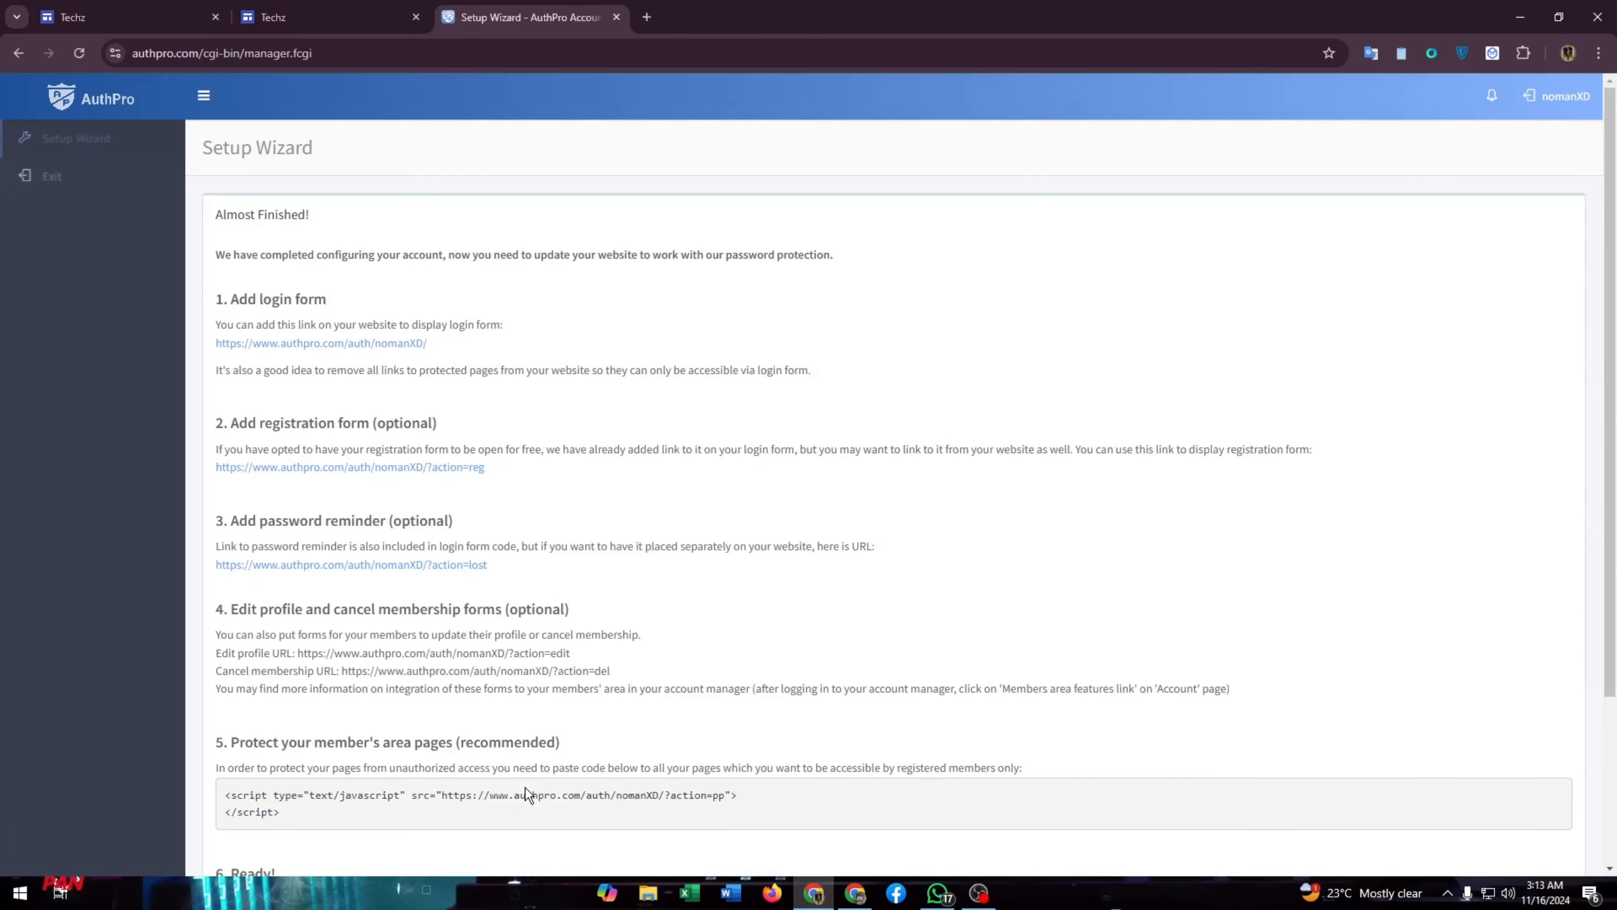
# - Copy the '1. Add login form' link from AuthPro and switch to the Google Sites editor
pyautogui.click(325, 12)
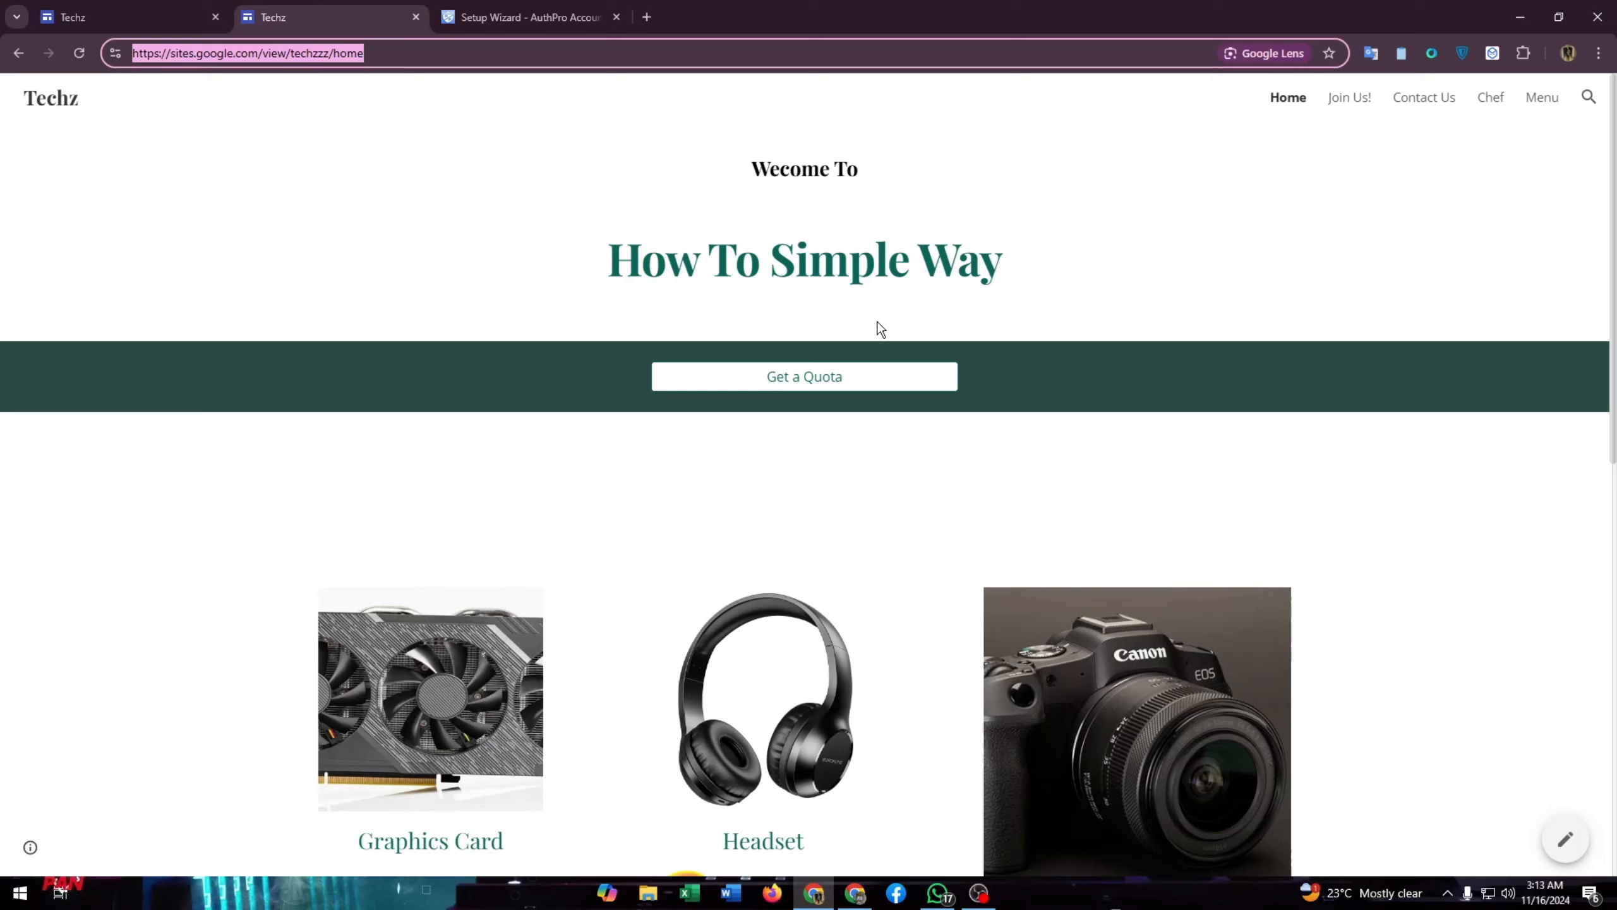
pyautogui.click(506, 13)
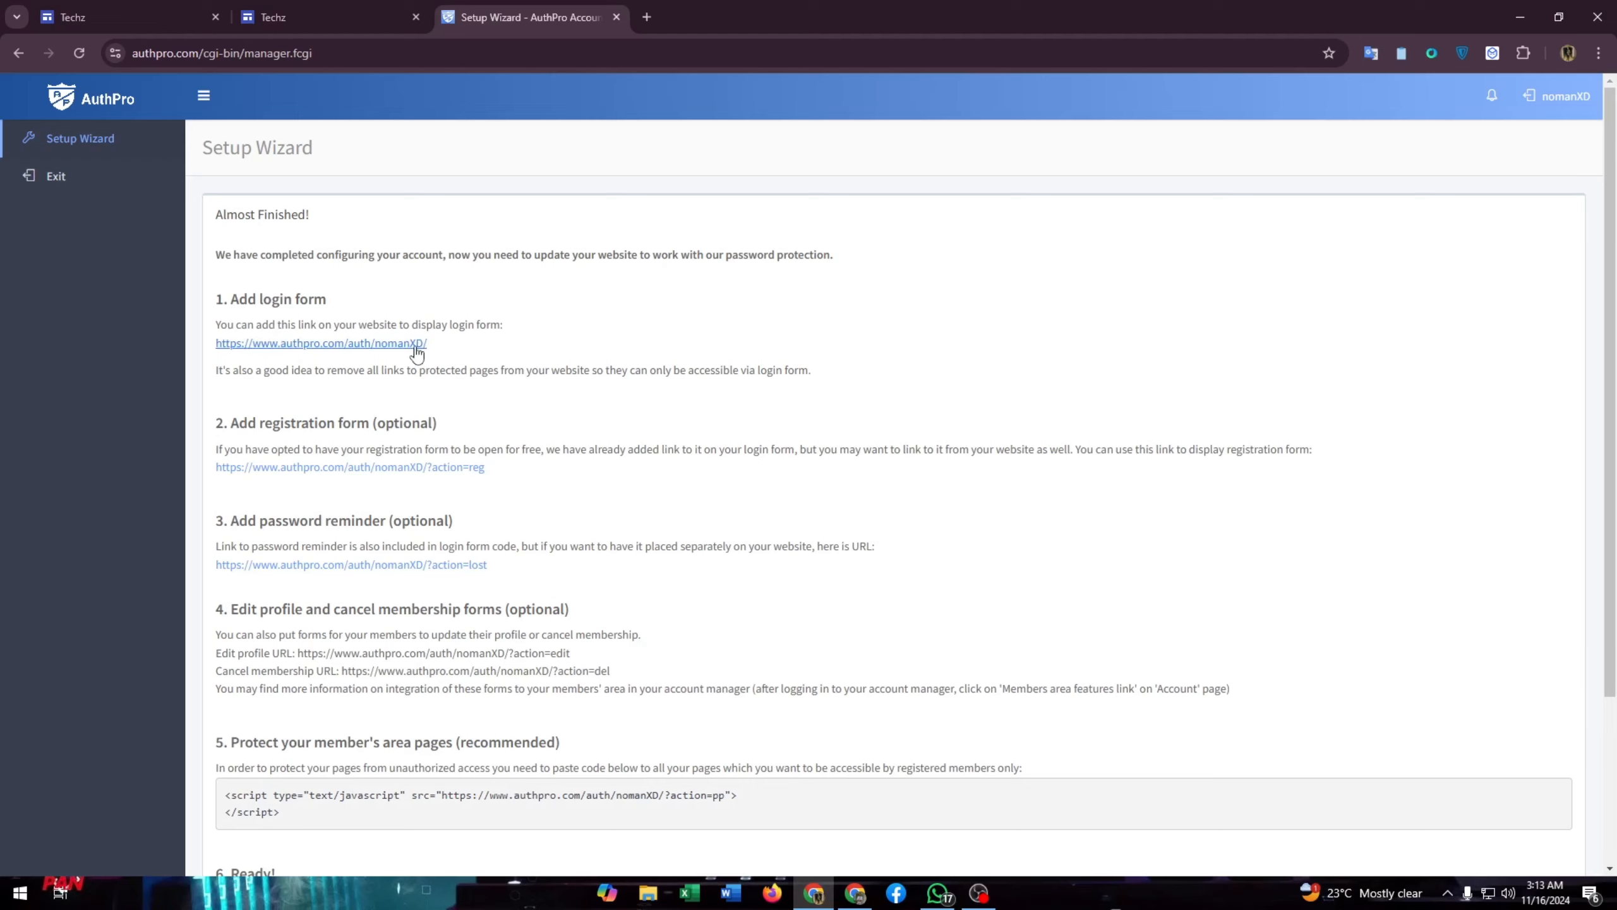
pyautogui.moveTo(446, 358); pyautogui.dragTo(201, 345)
pyautogui.hotkey('ctrl', 'c')
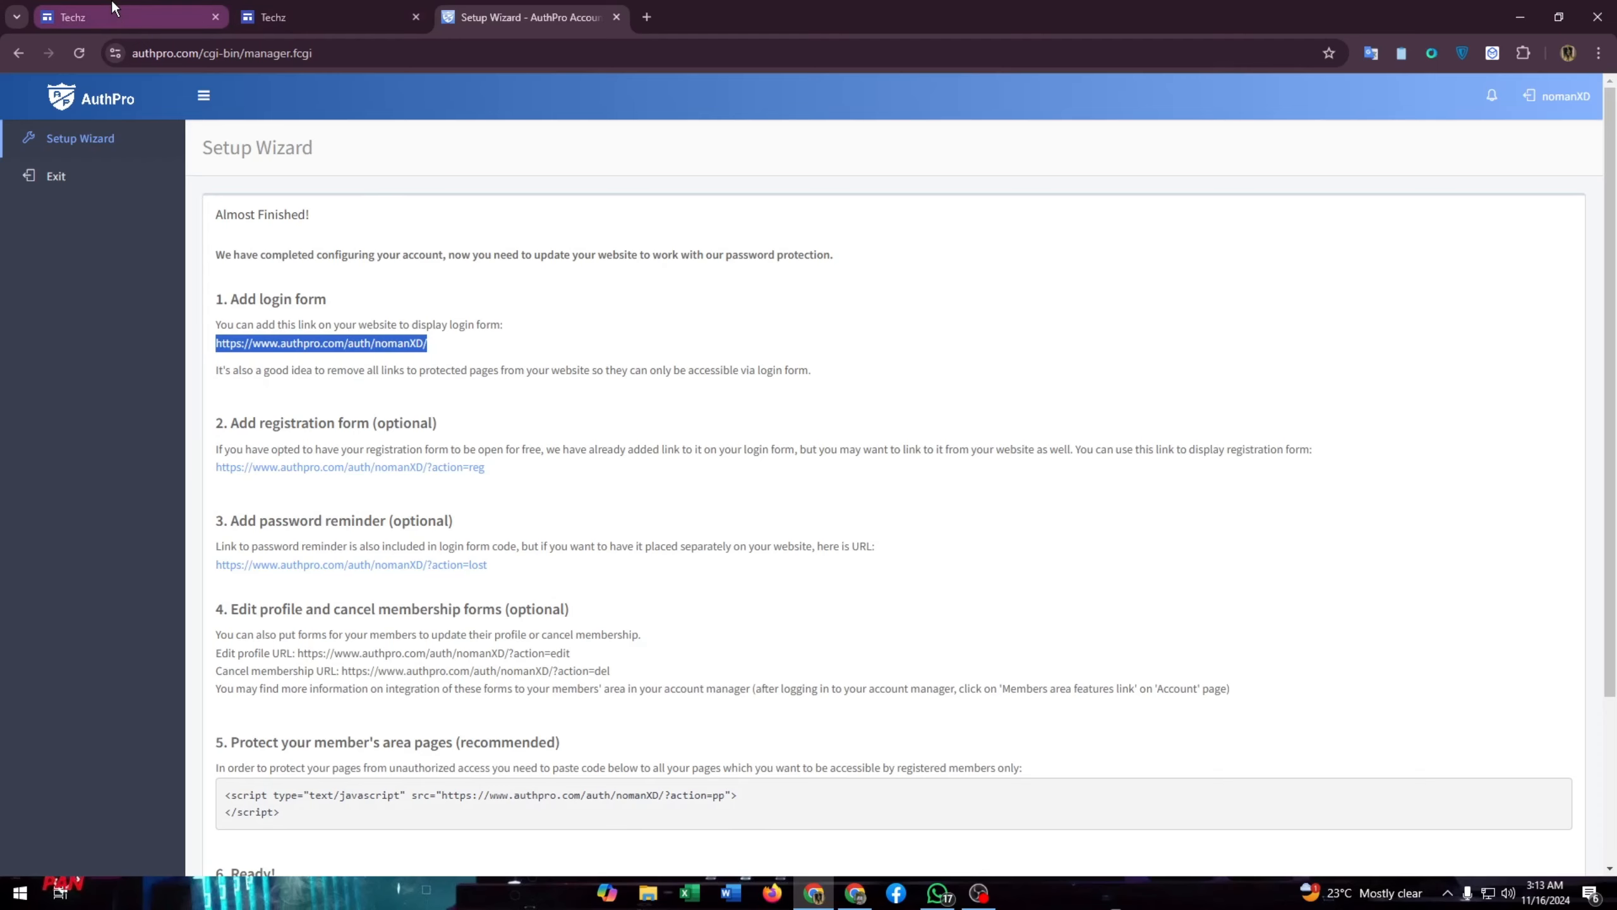
pyautogui.click(292, 26)
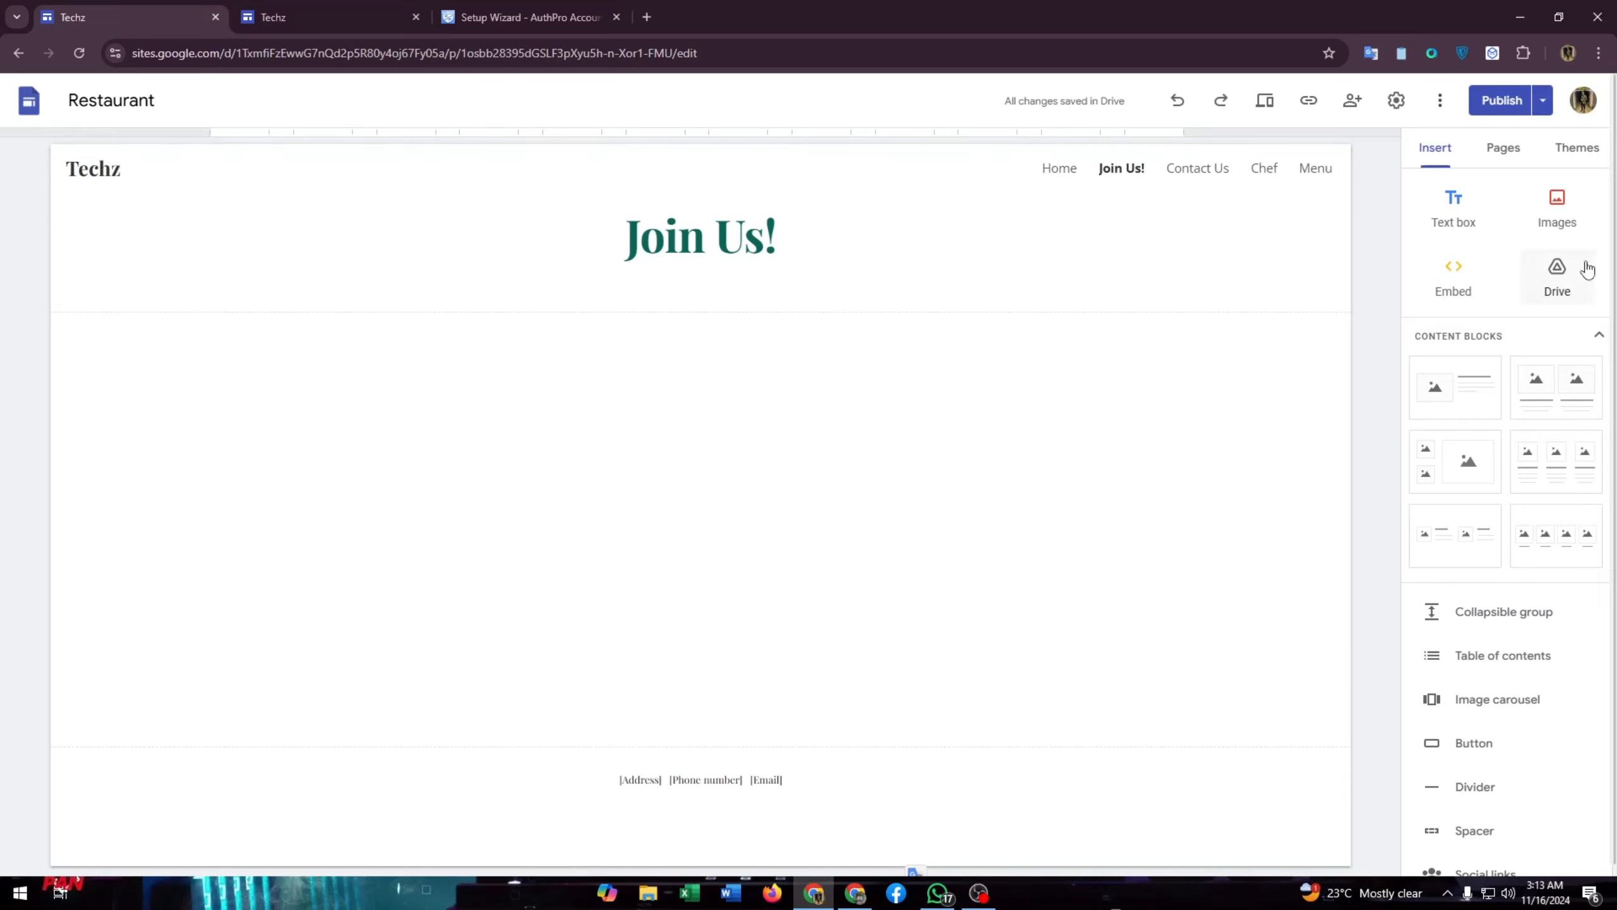
# - Embed the copied AuthPro login-form link by URL on the Join Us! page
pyautogui.click(1503, 150)
pyautogui.click(1435, 148)
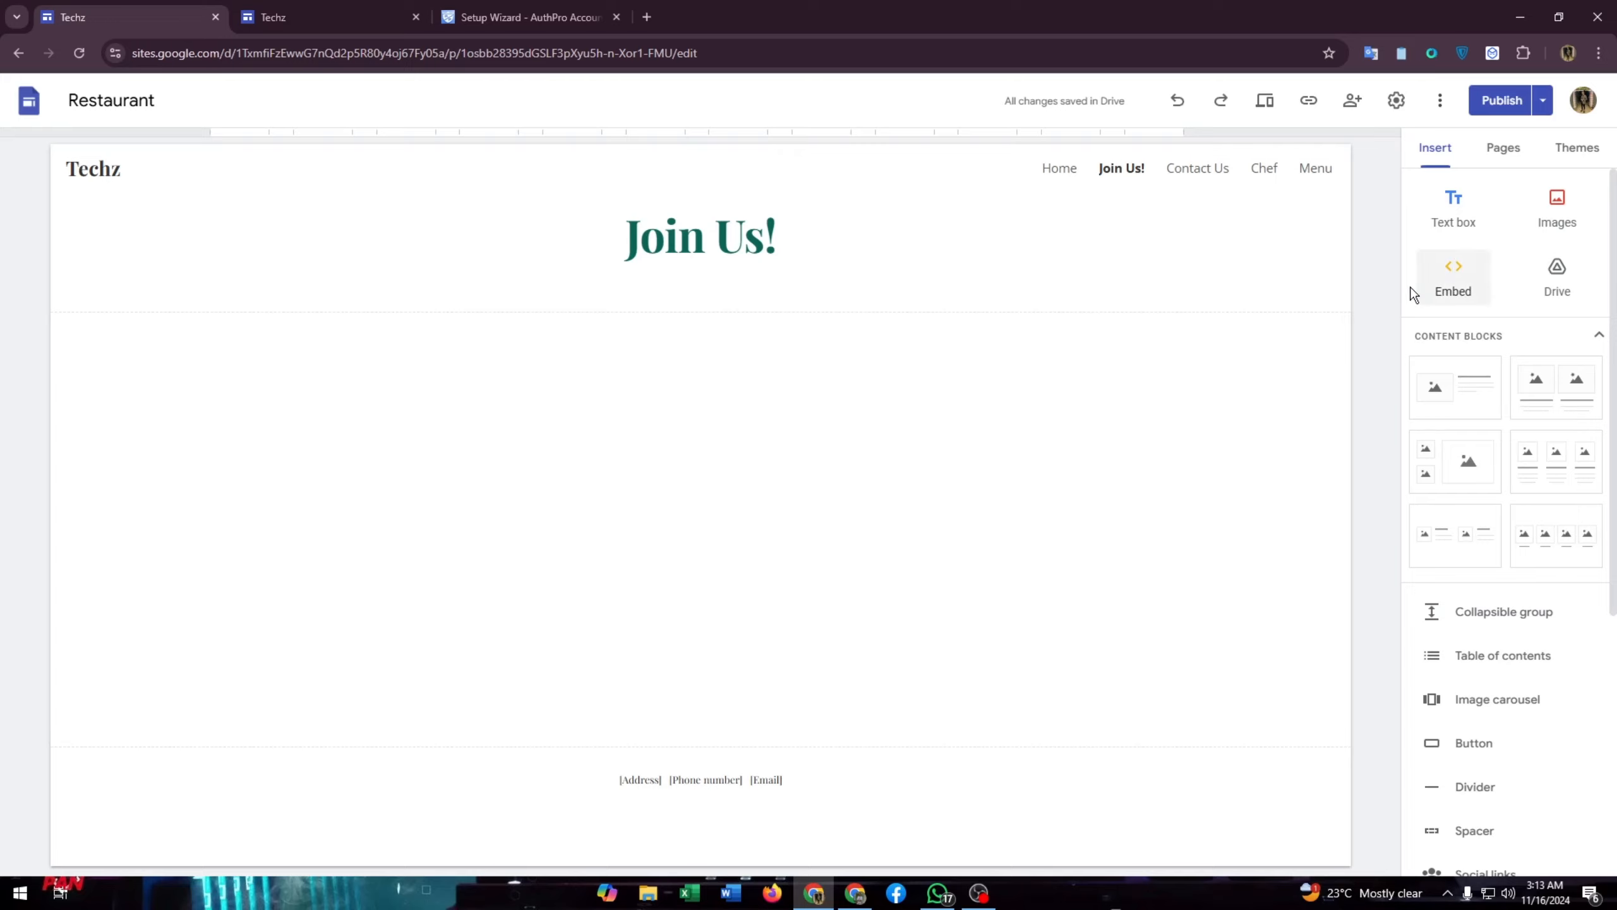
pyautogui.click(1451, 292)
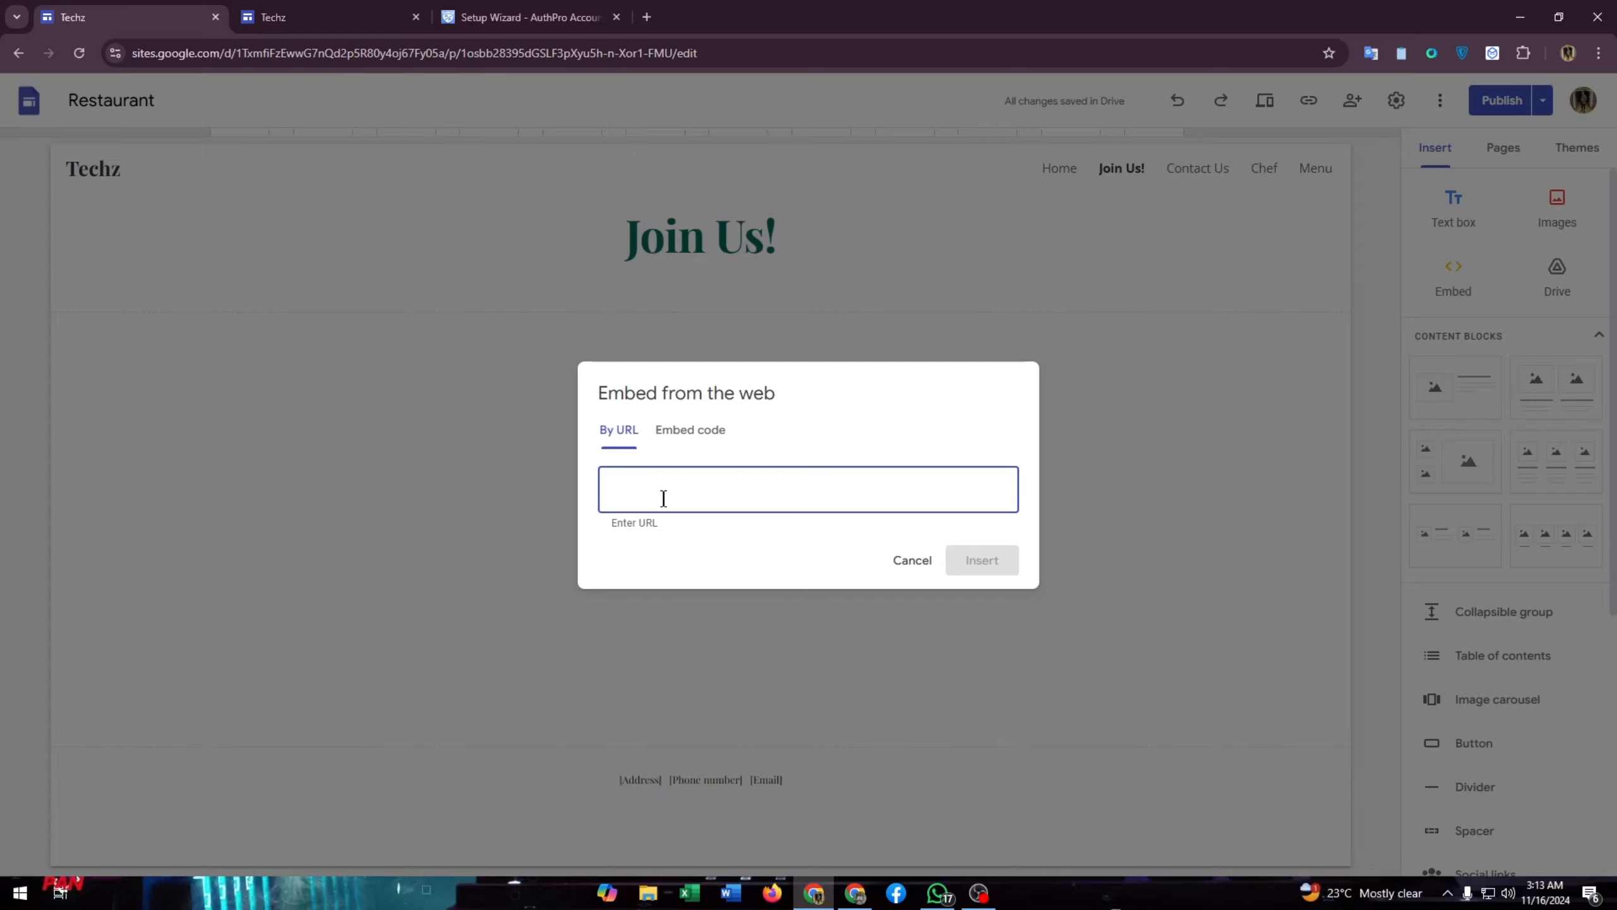
pyautogui.hotkey('ctrl', 'v')
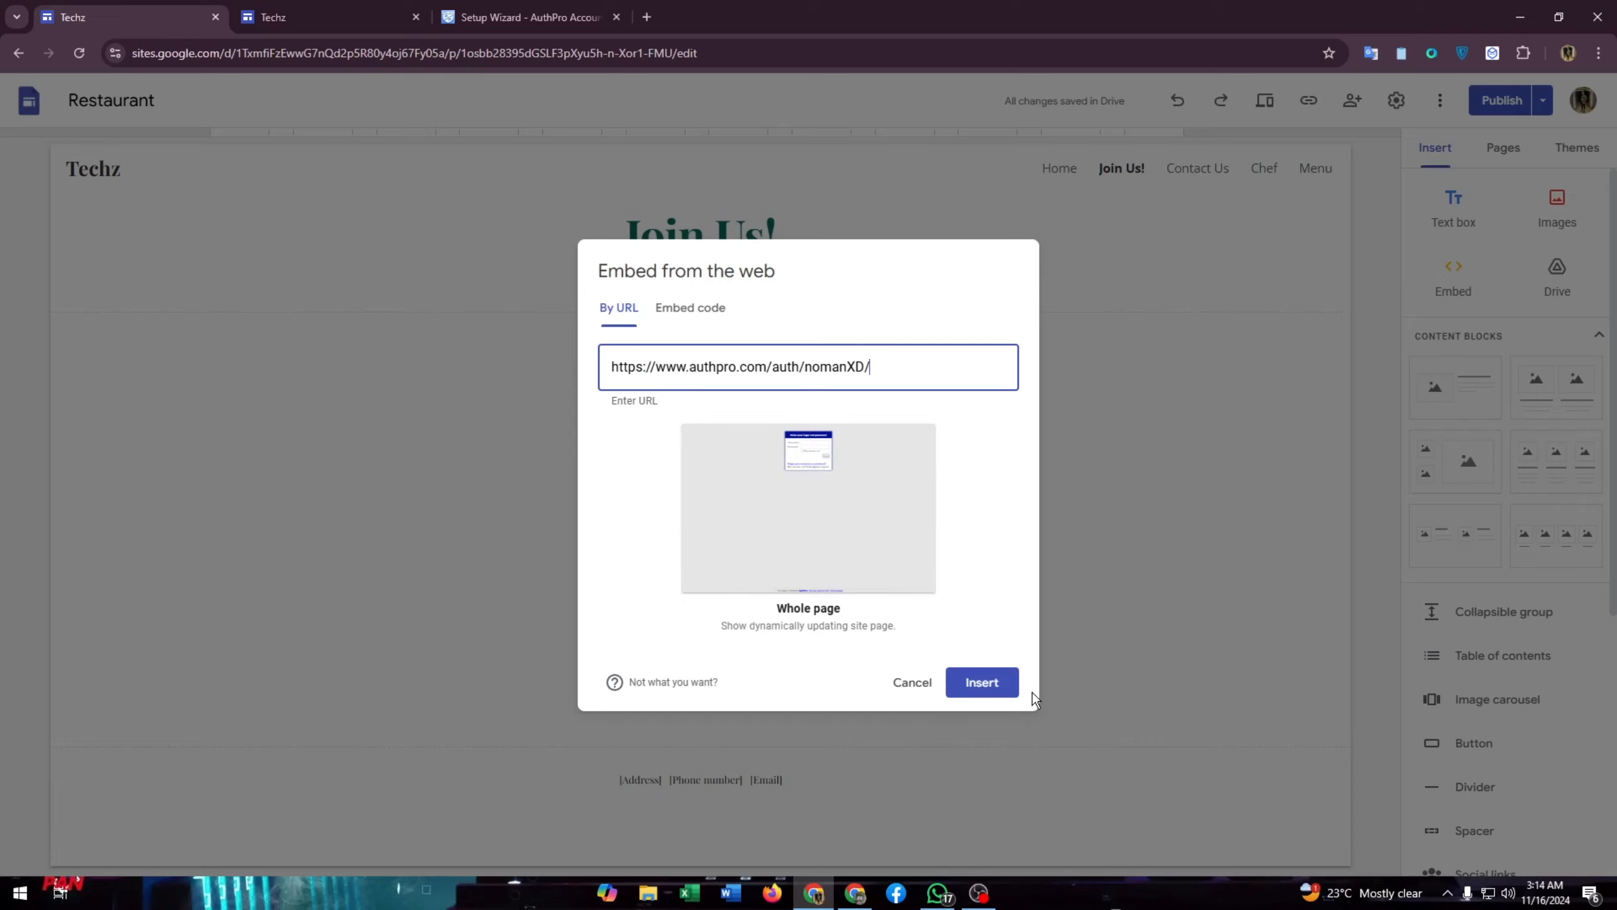
pyautogui.click(968, 687)
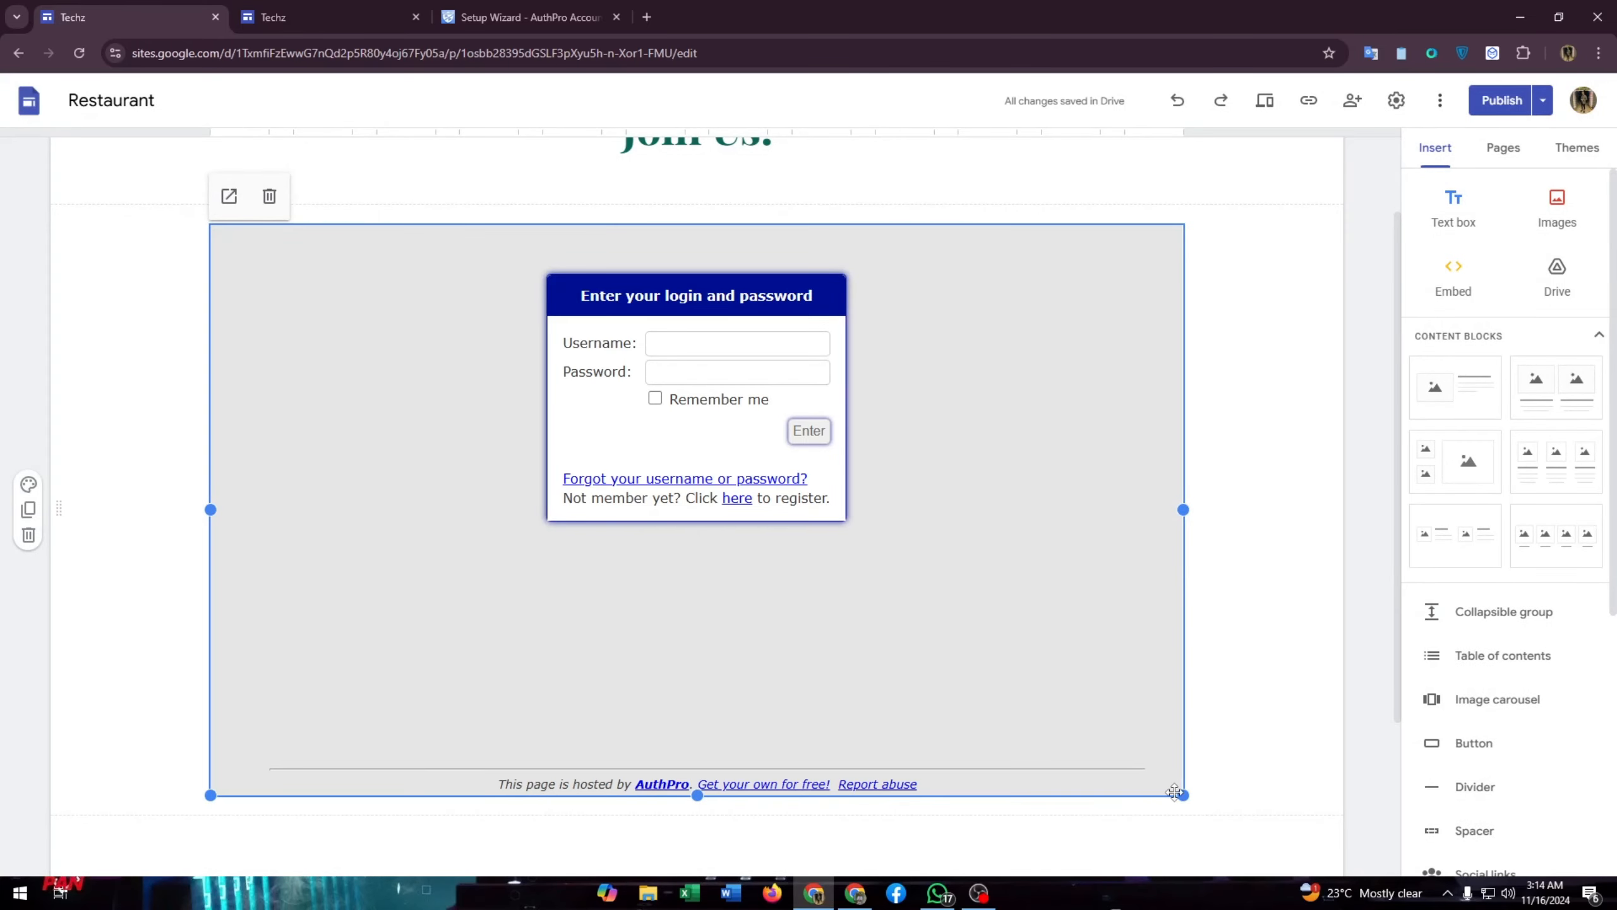
# - Shrink the login embed to the form's size and move it to the section's centre column
pyautogui.moveTo(1177, 792); pyautogui.dragTo(519, 578)
pyautogui.moveTo(437, 472); pyautogui.dragTo(754, 285)
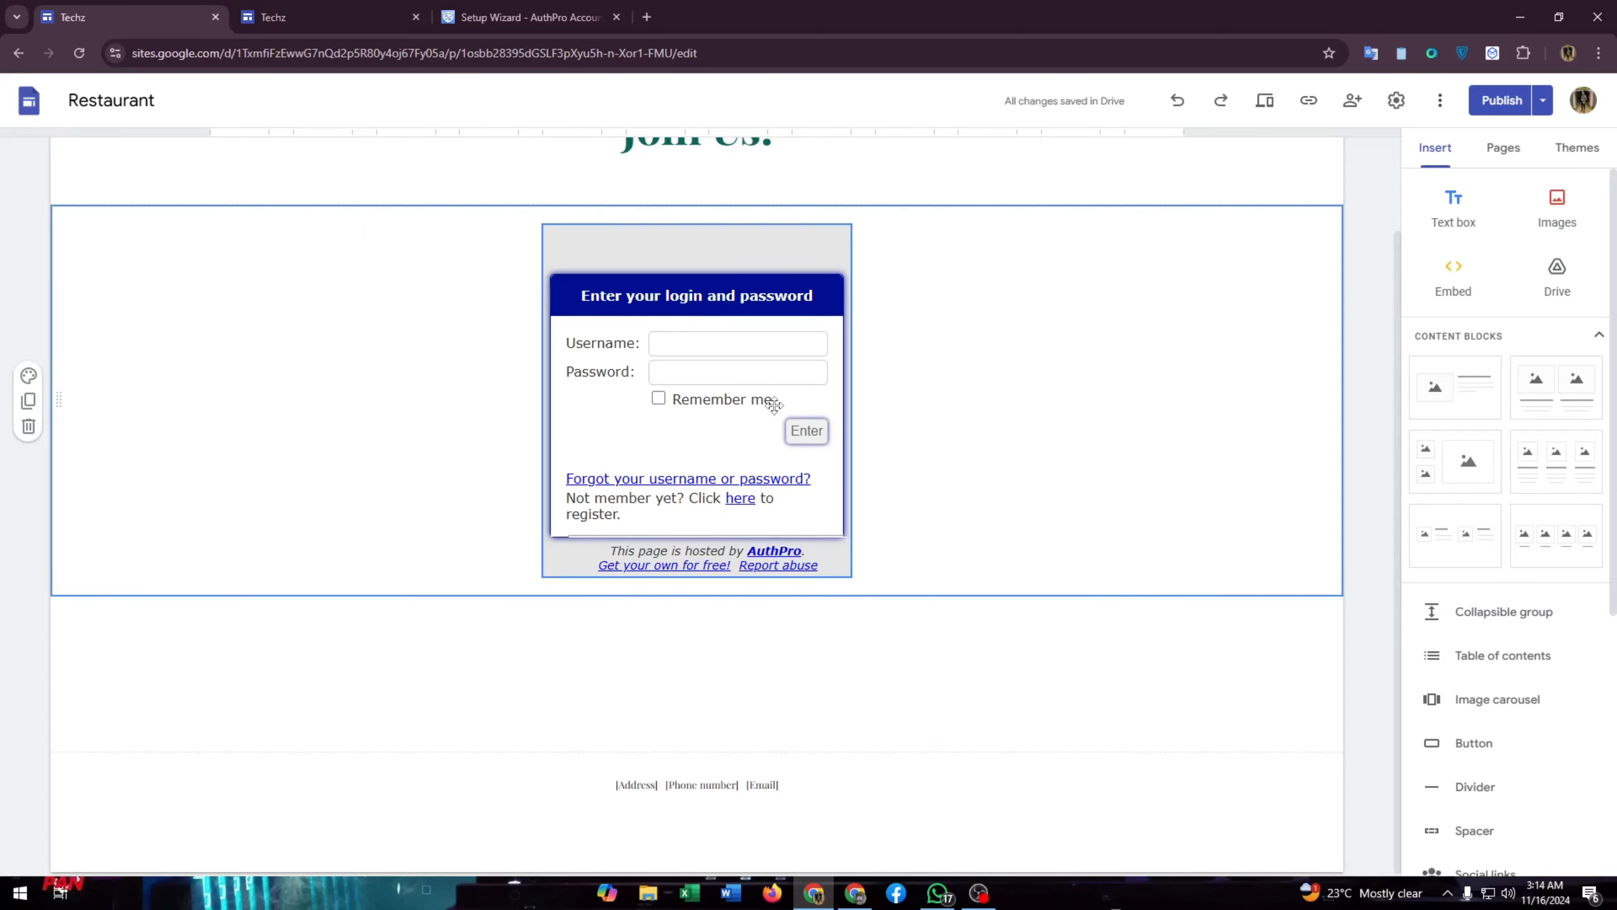
pyautogui.click(713, 367)
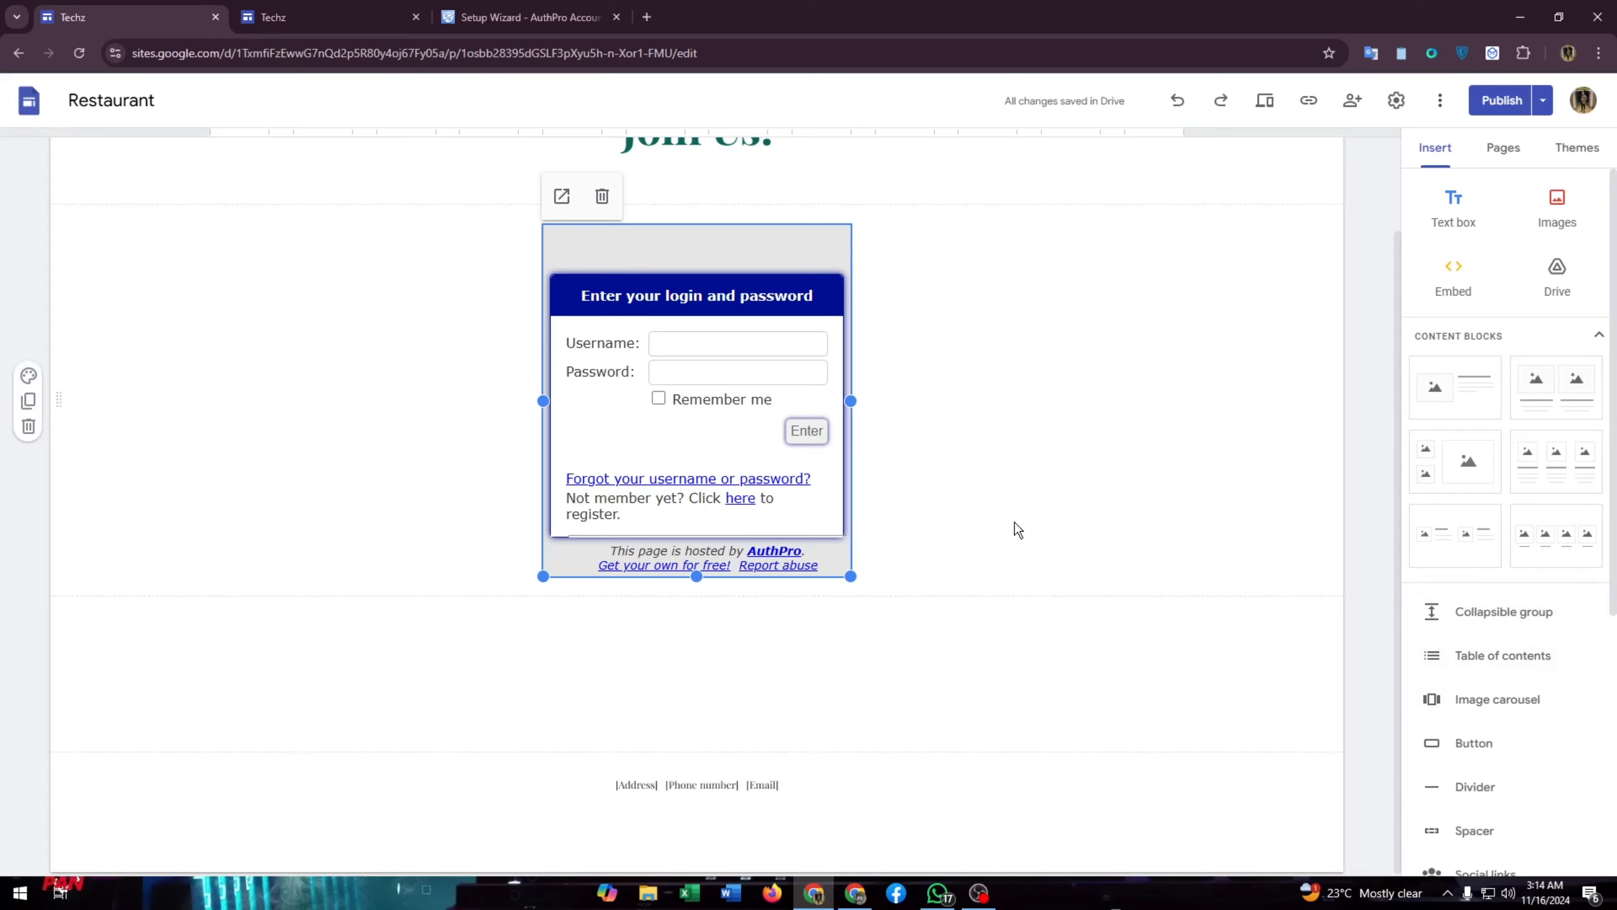
pyautogui.click(944, 446)
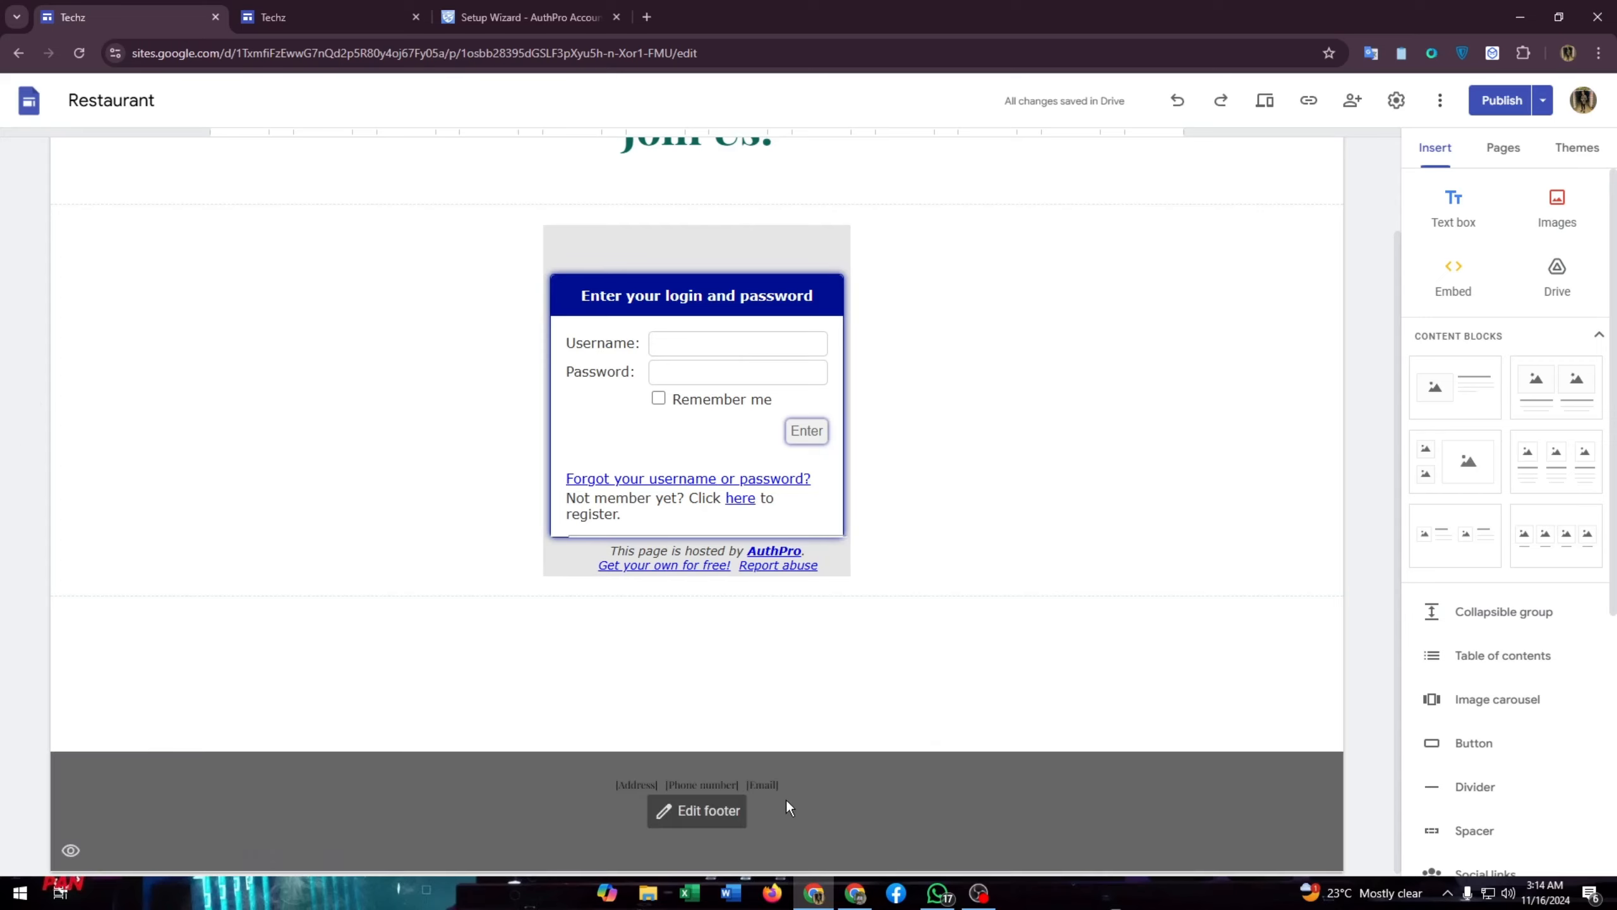
# - Start publishing the site and dismiss the 'Publish with confidence' tip
pyautogui.click(1503, 101)
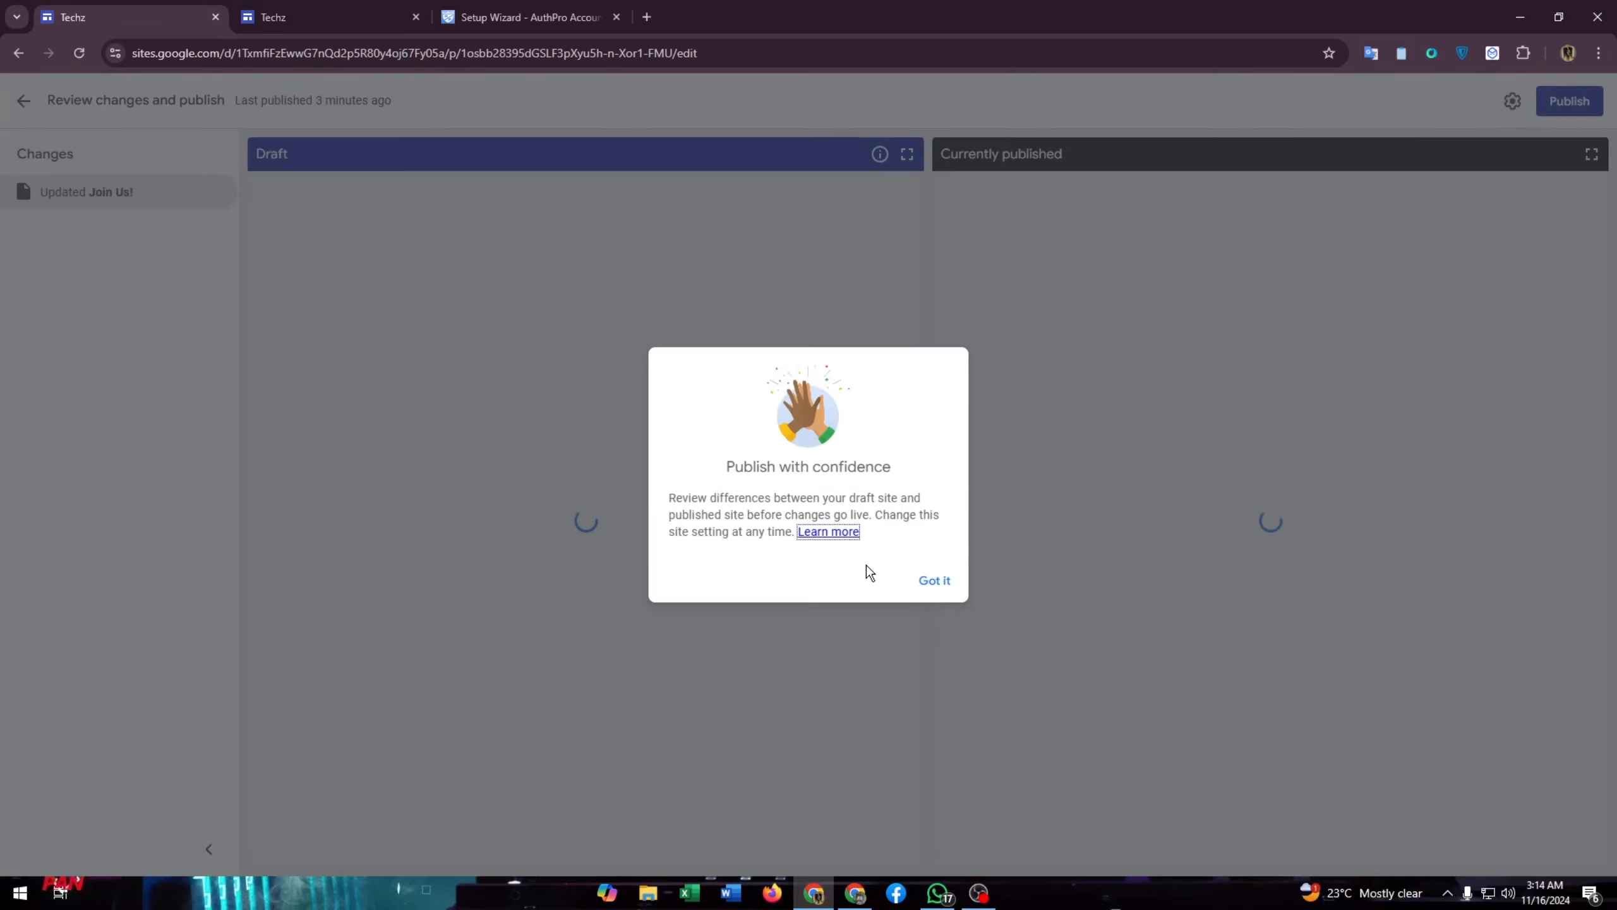
pyautogui.click(945, 582)
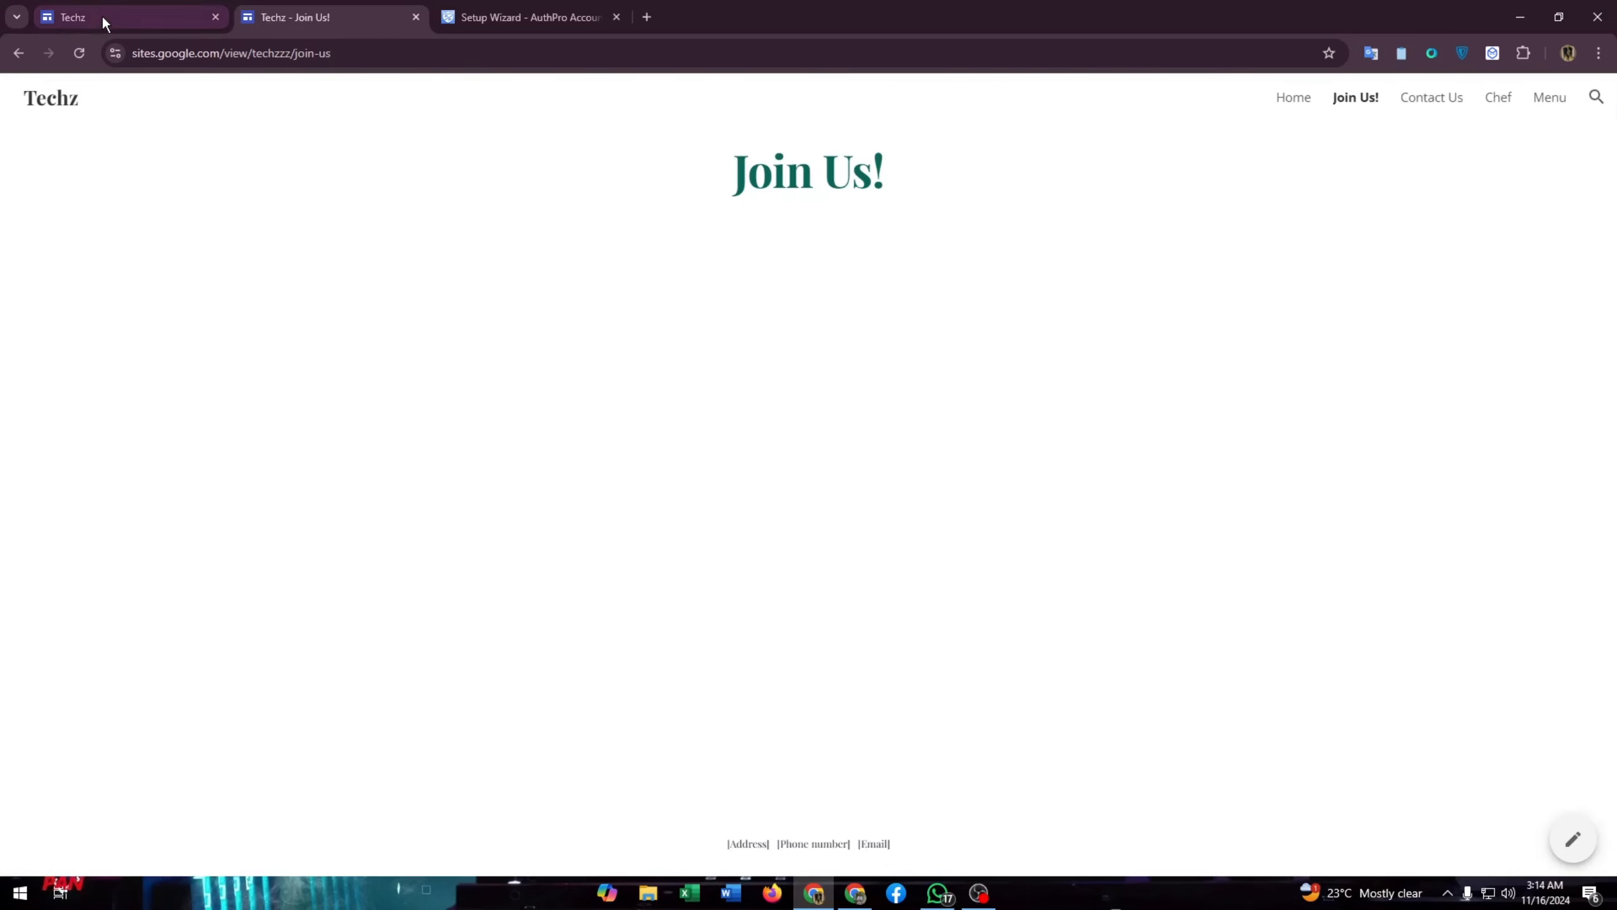
pyautogui.click(115, 15)
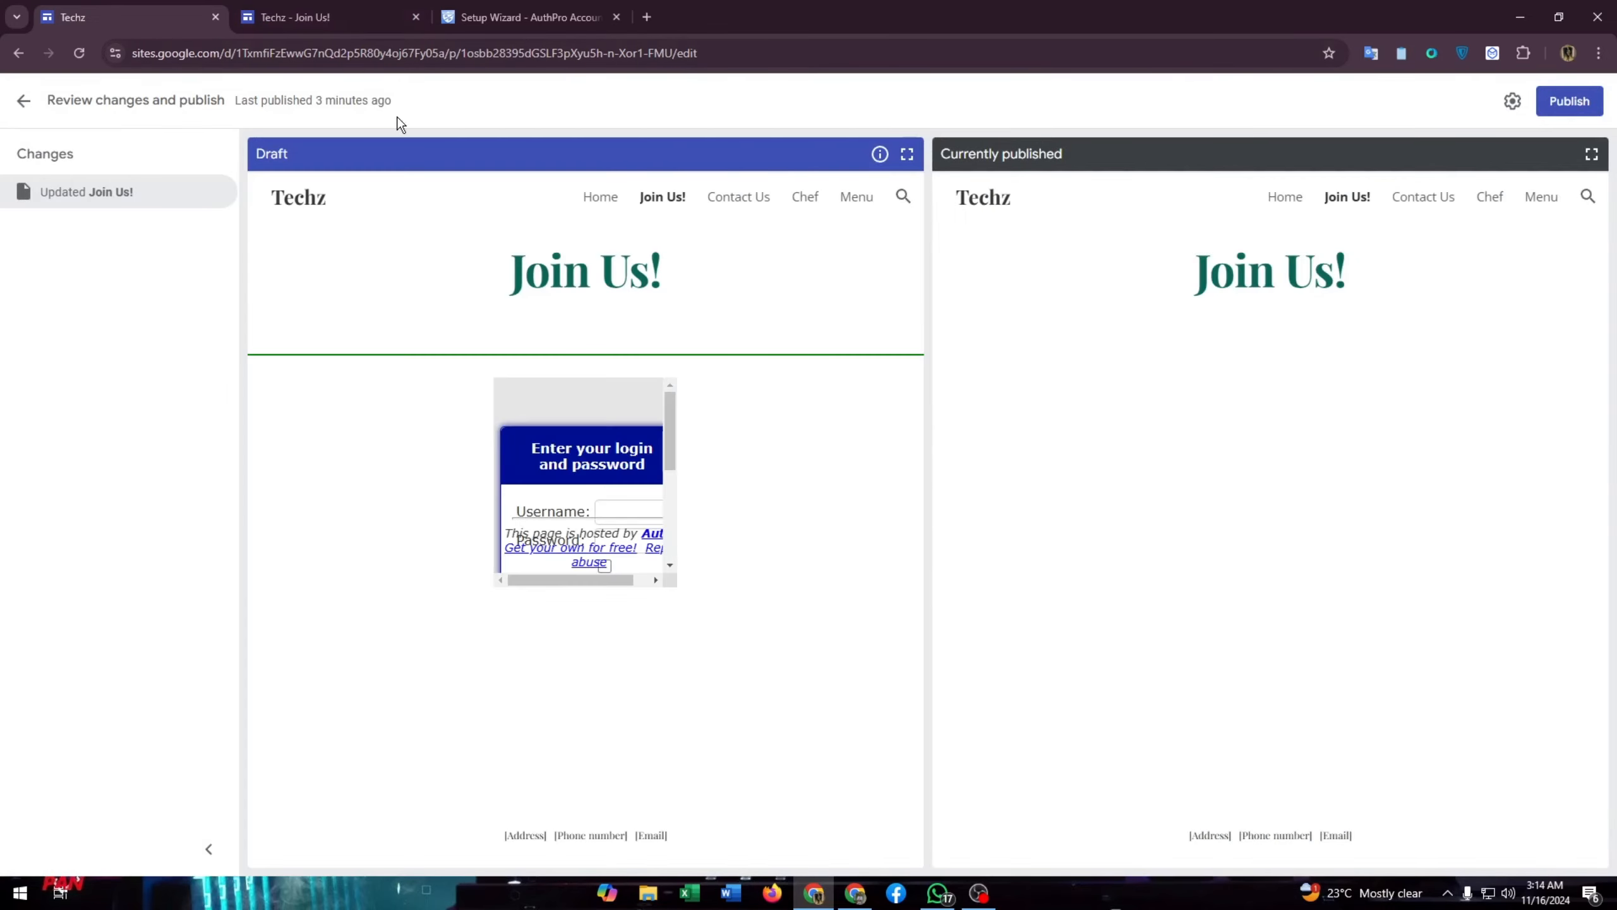
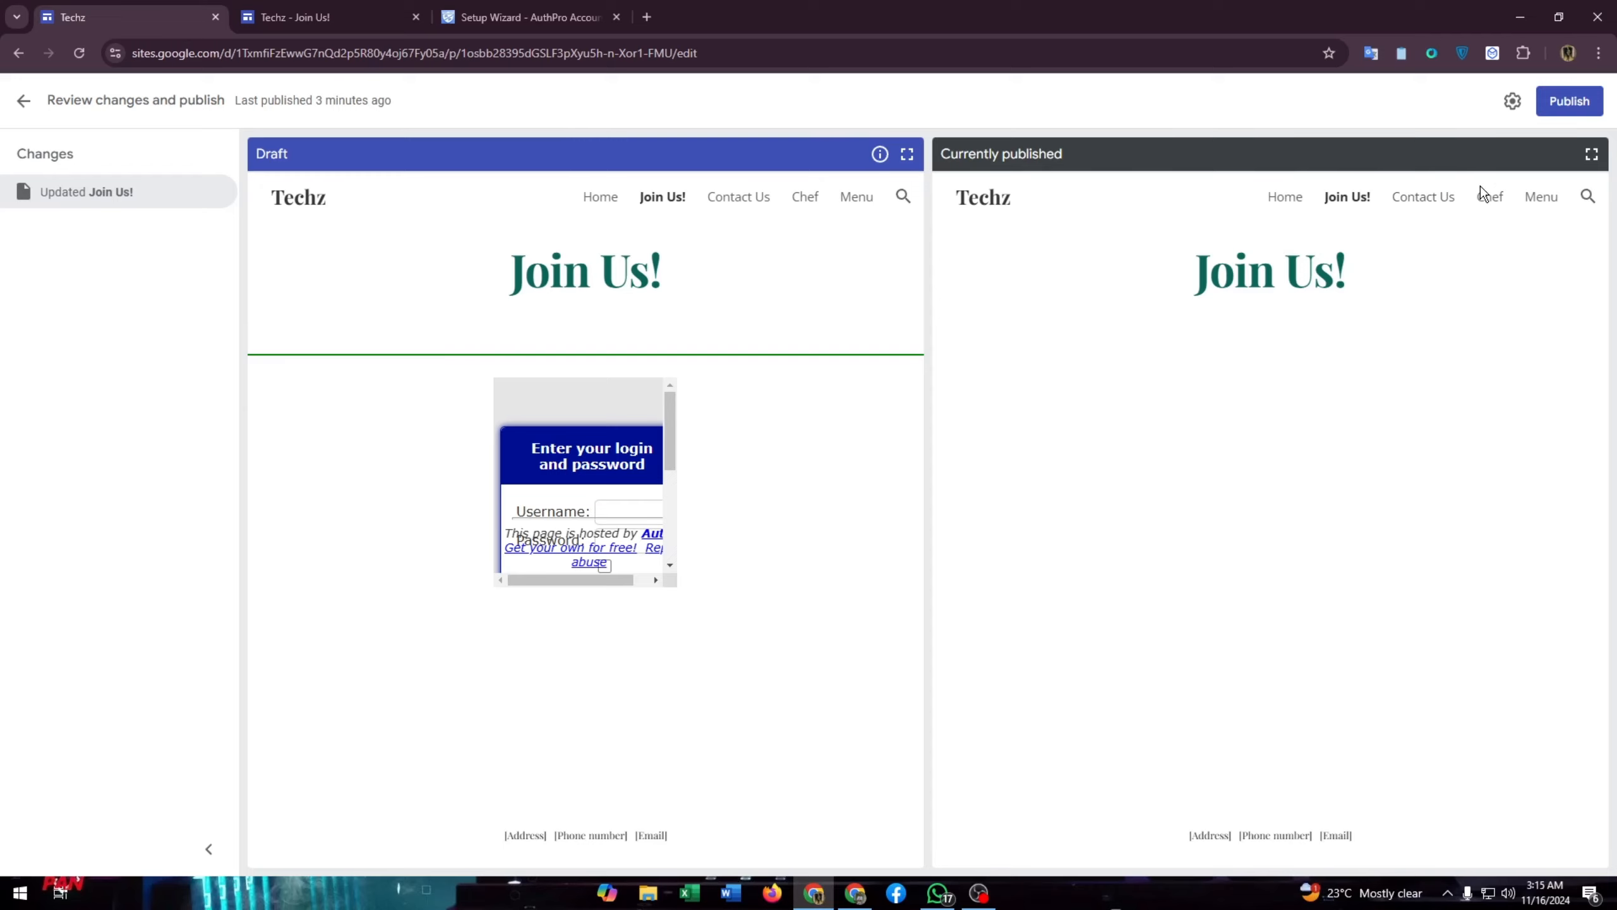
# - Expand the draft preview and publish the Join Us! login-form update
pyautogui.click(907, 154)
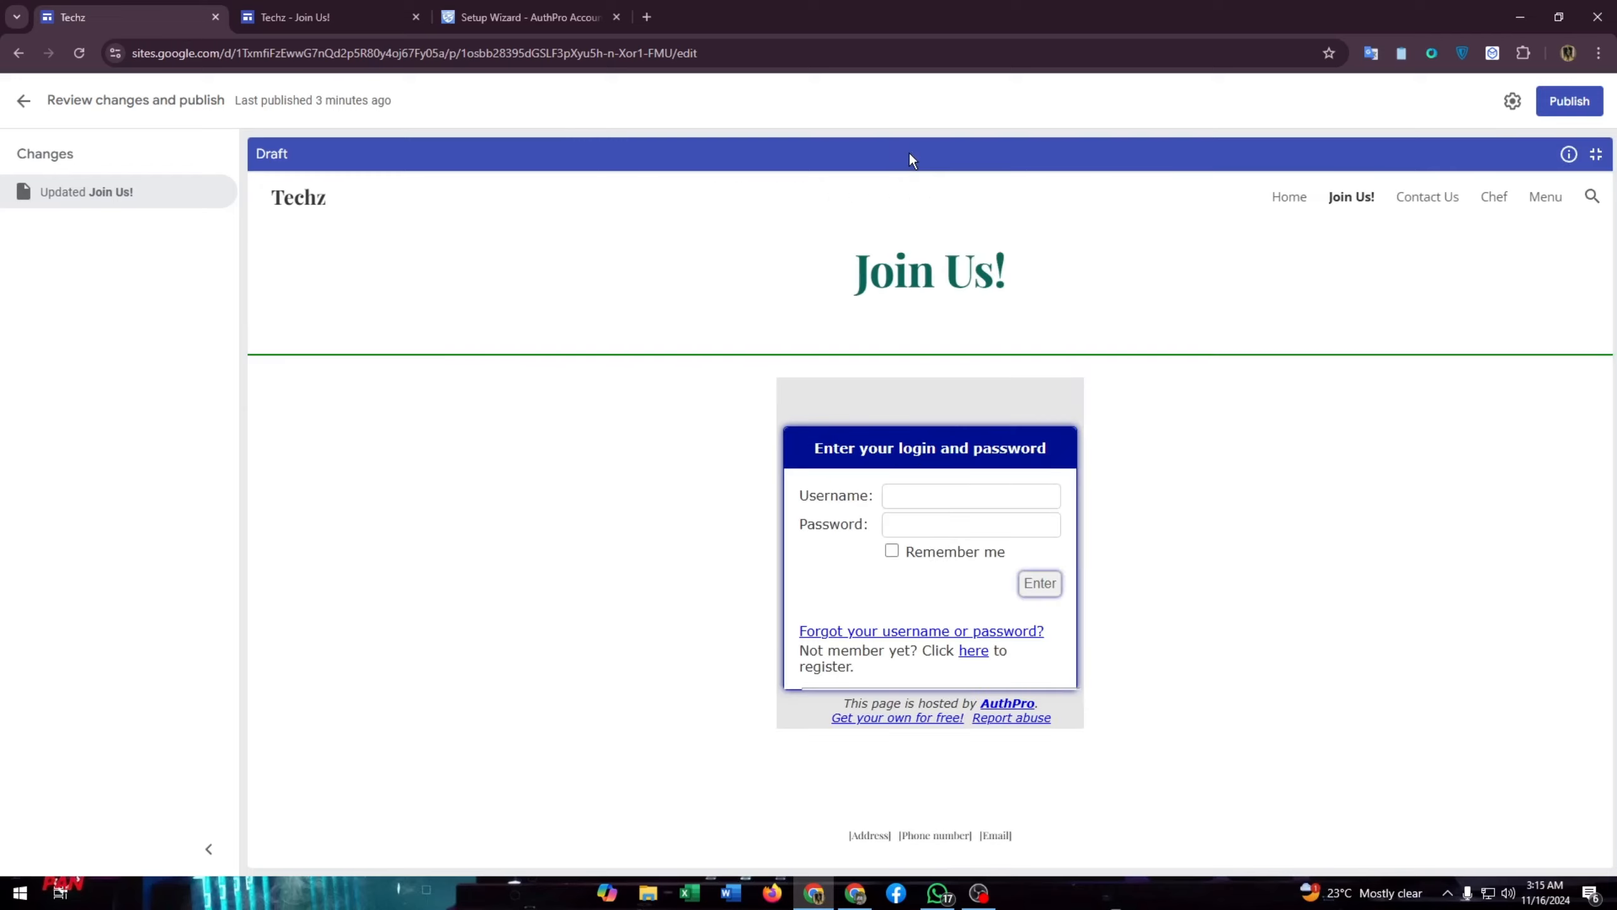
pyautogui.click(1587, 103)
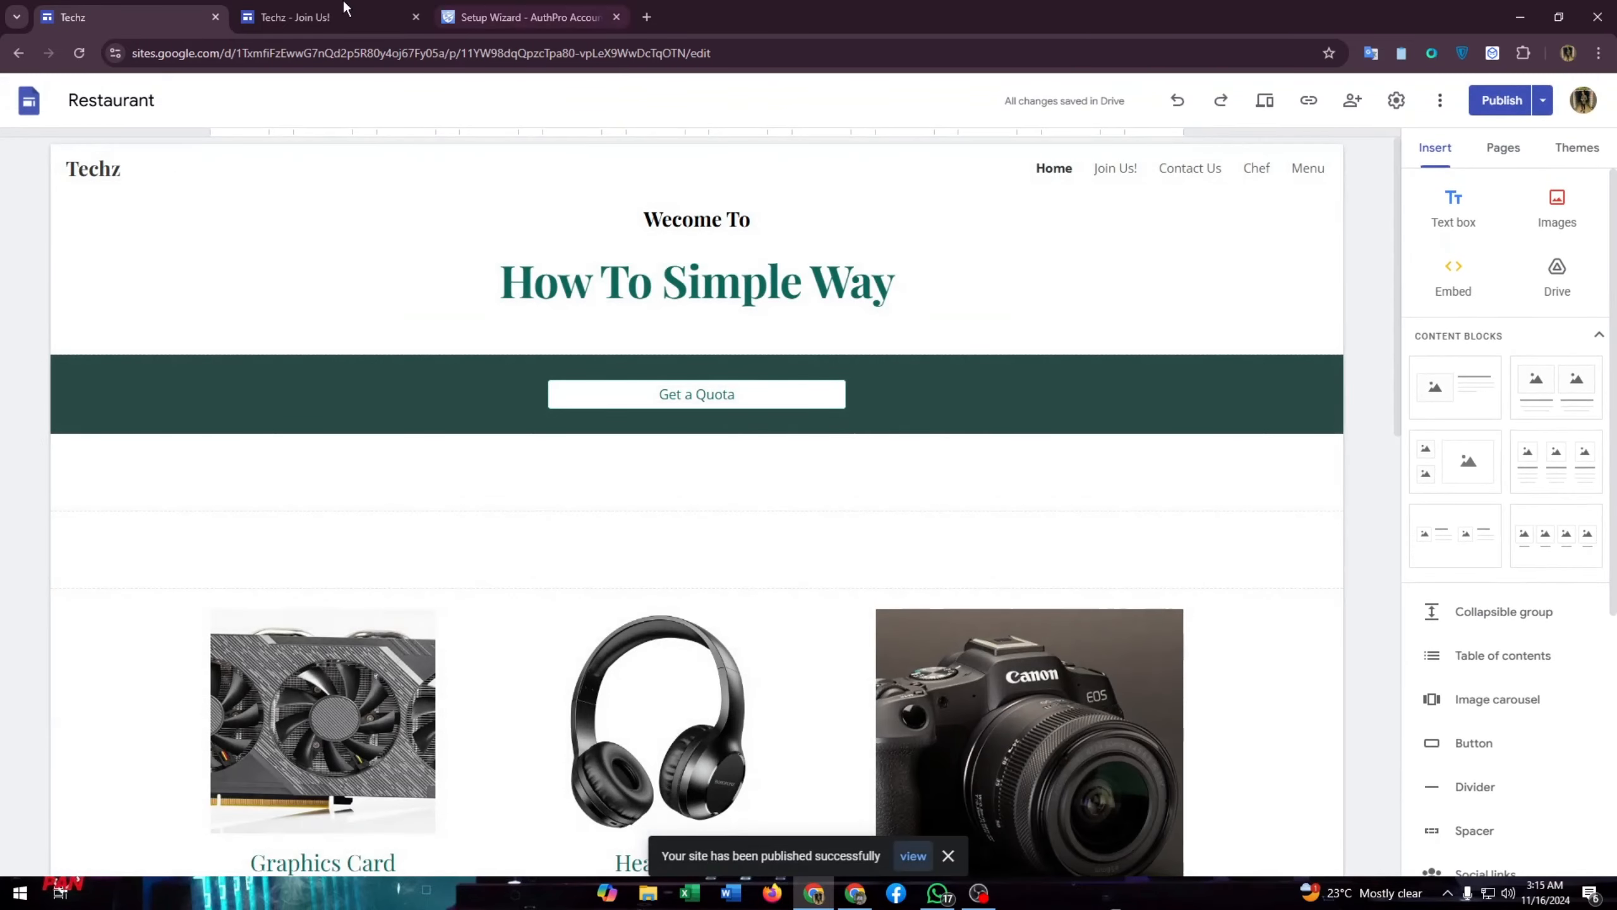
# - Reload the live Join Us! page and compare it with the editor, then bring up the AuthPro Setup Wizard
pyautogui.click(294, 18)
pyautogui.click(78, 53)
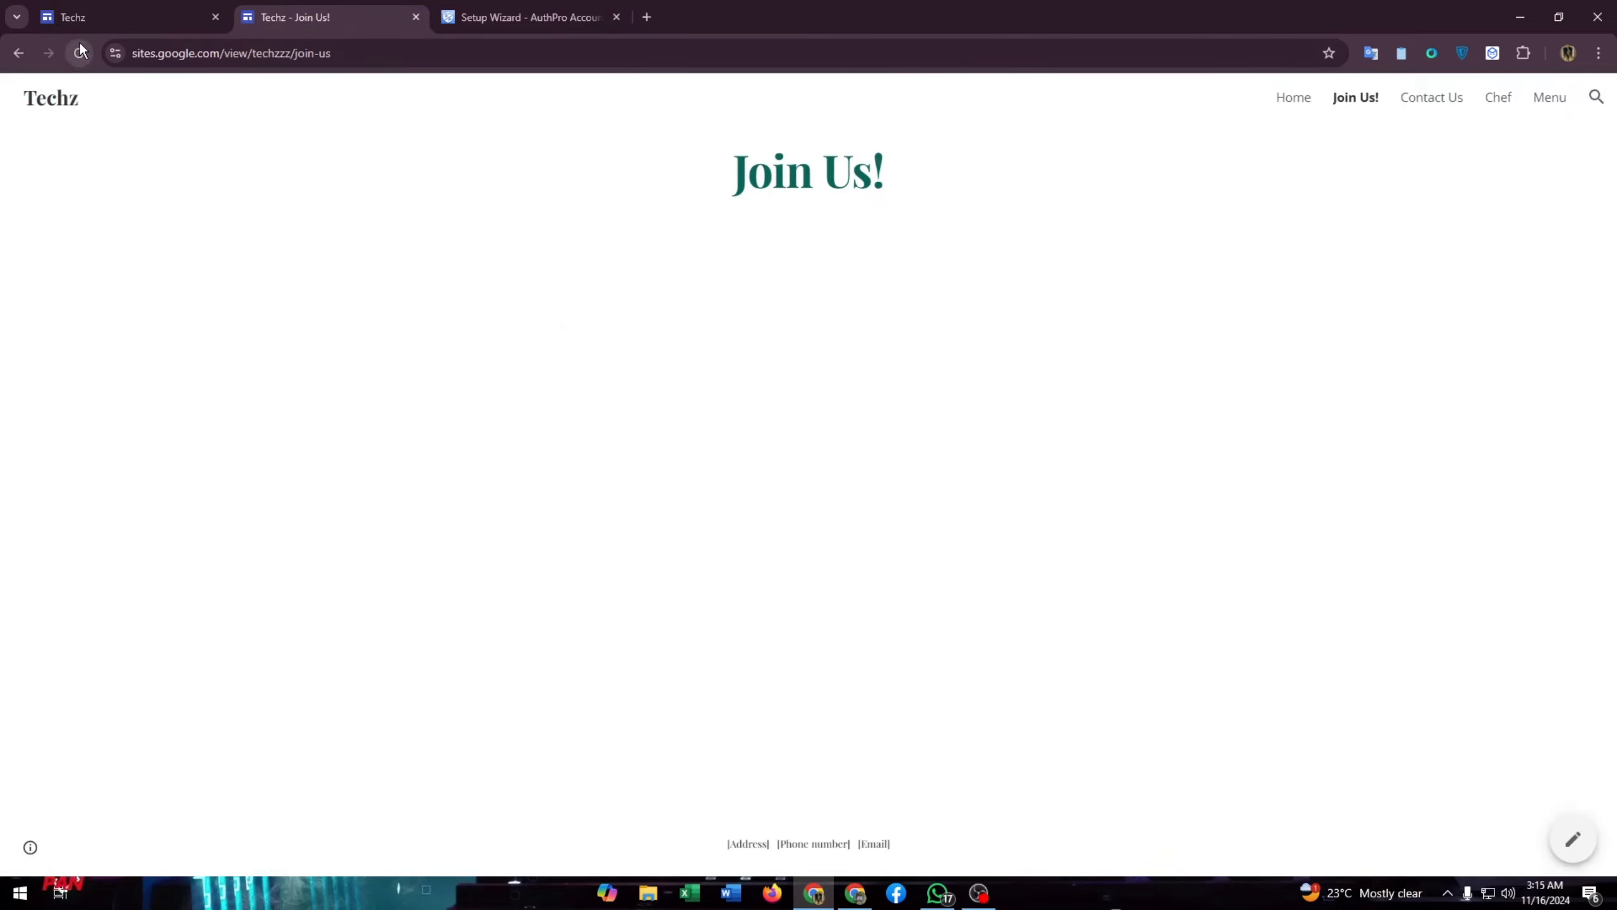
pyautogui.click(101, 18)
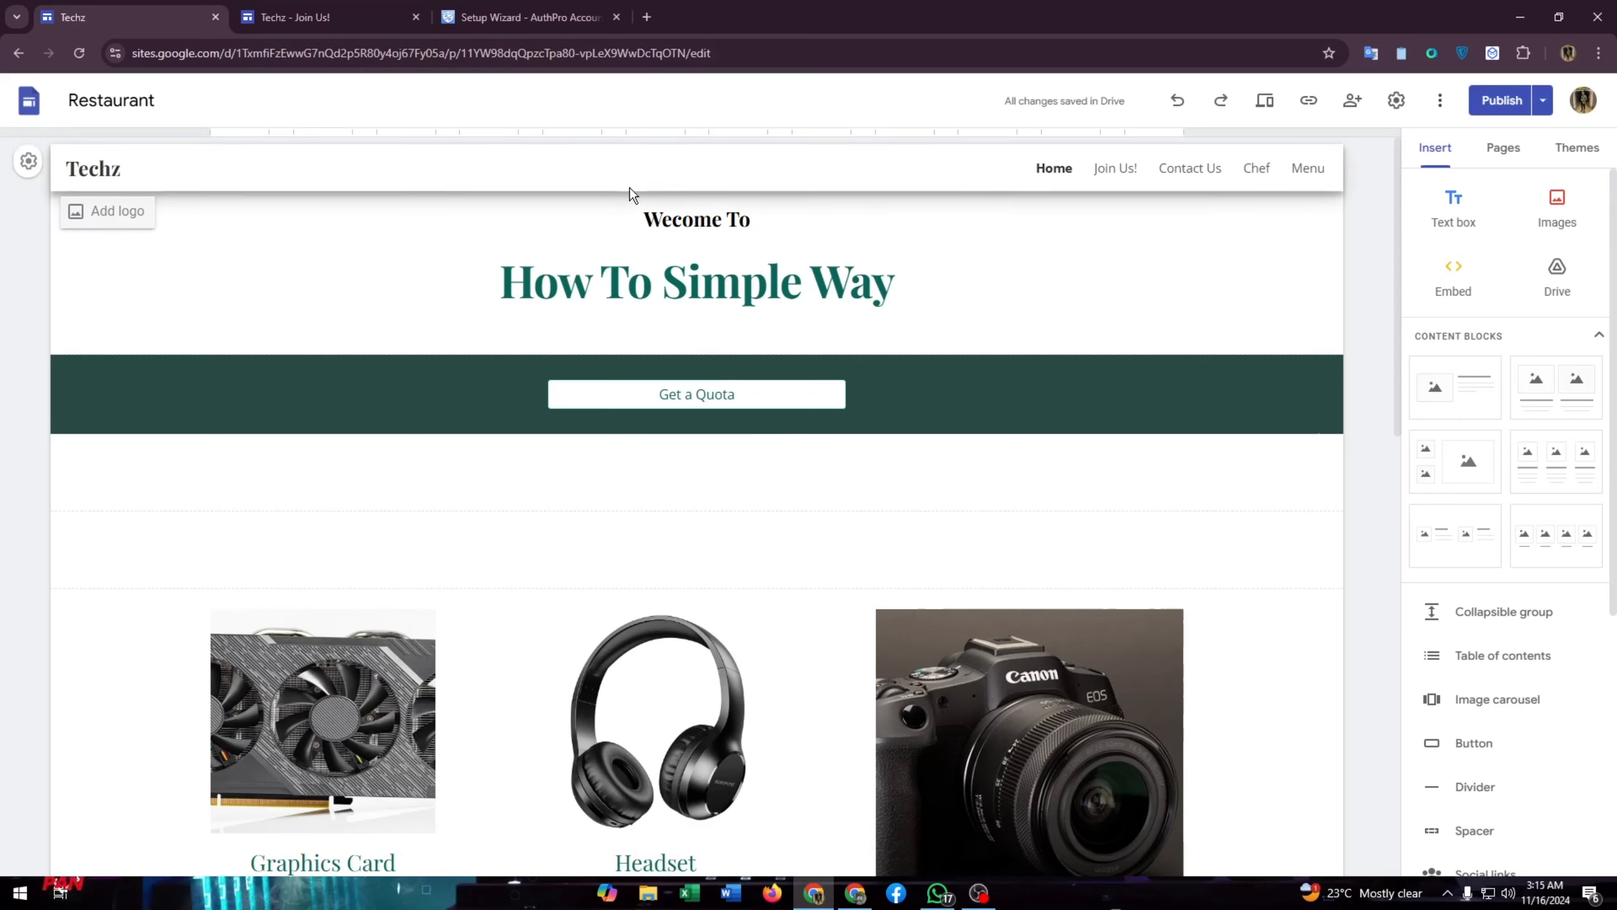
pyautogui.click(311, 15)
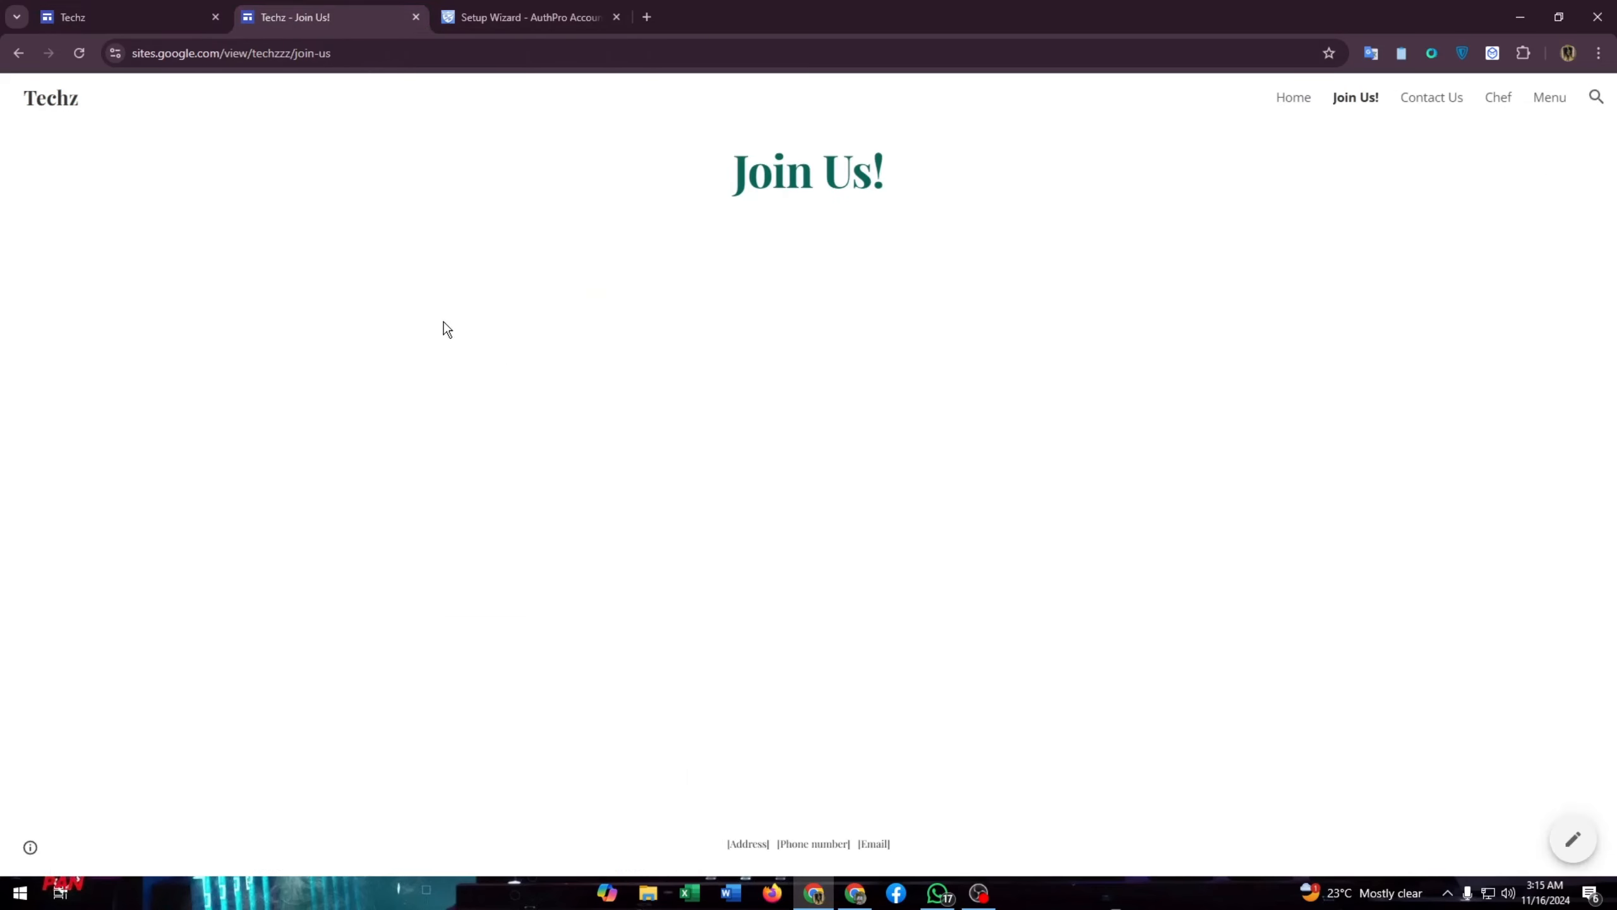
pyautogui.click(102, 18)
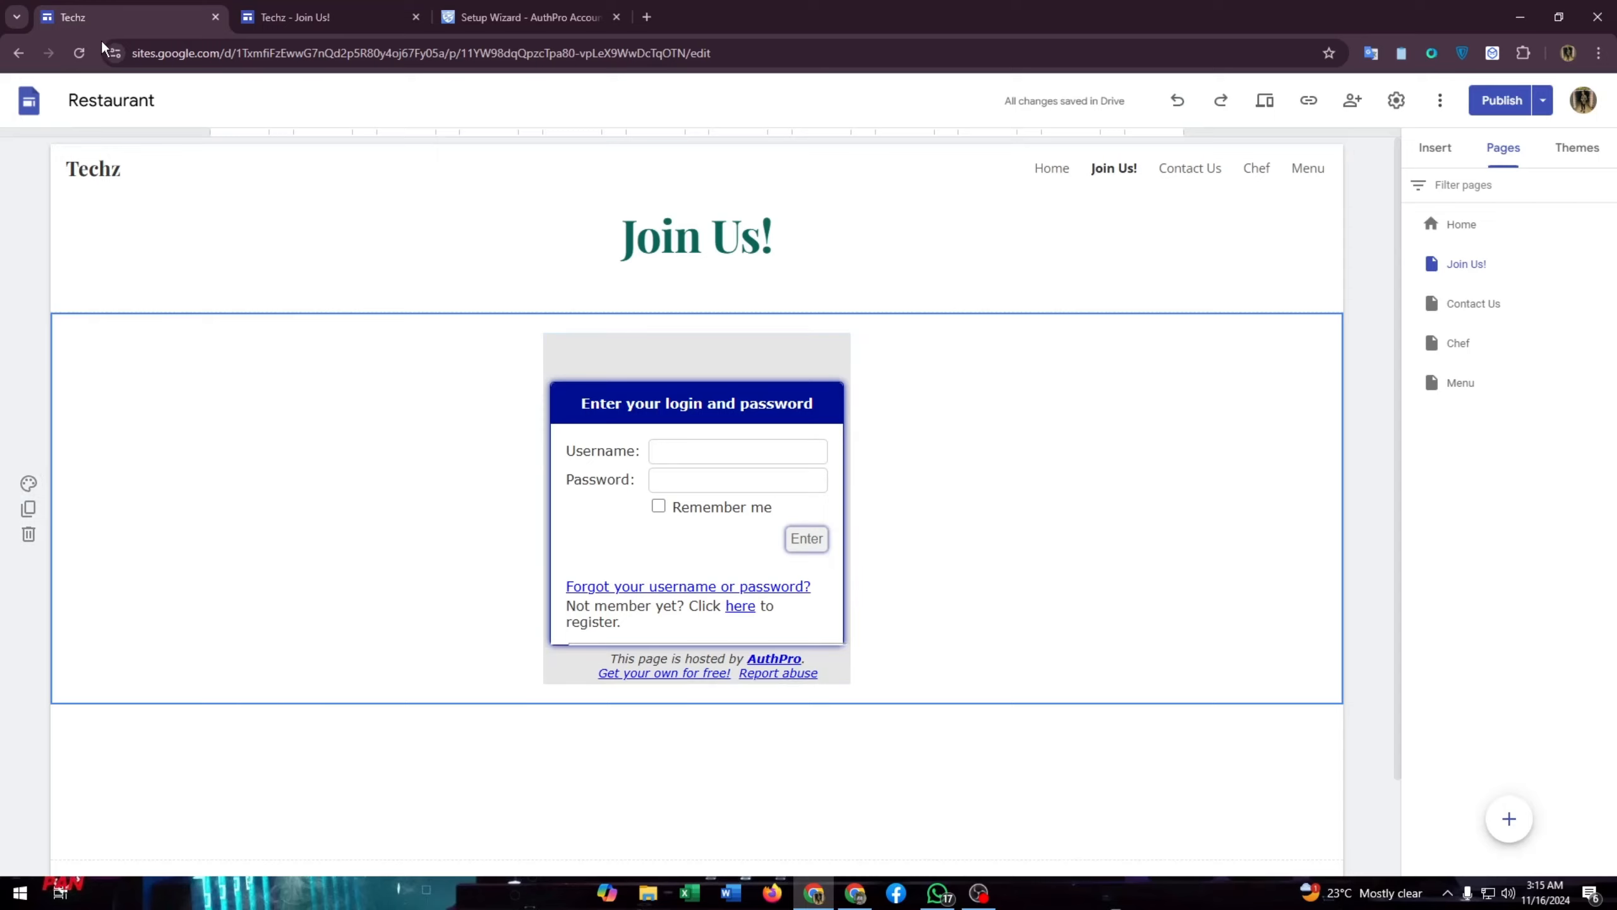
pyautogui.click(311, 15)
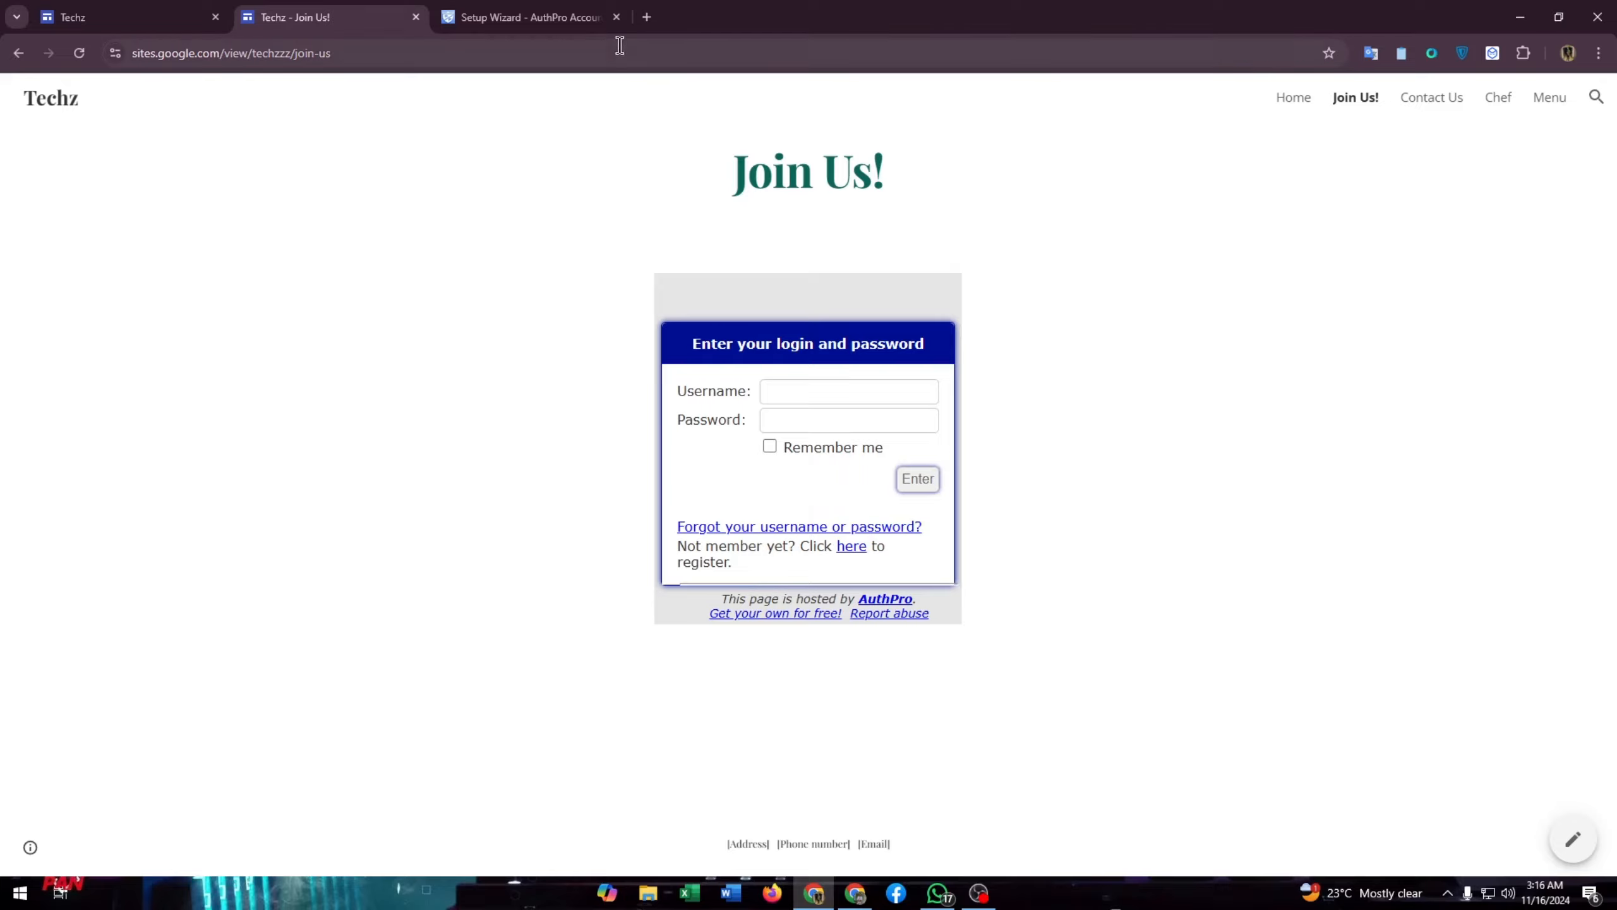
pyautogui.click(538, 9)
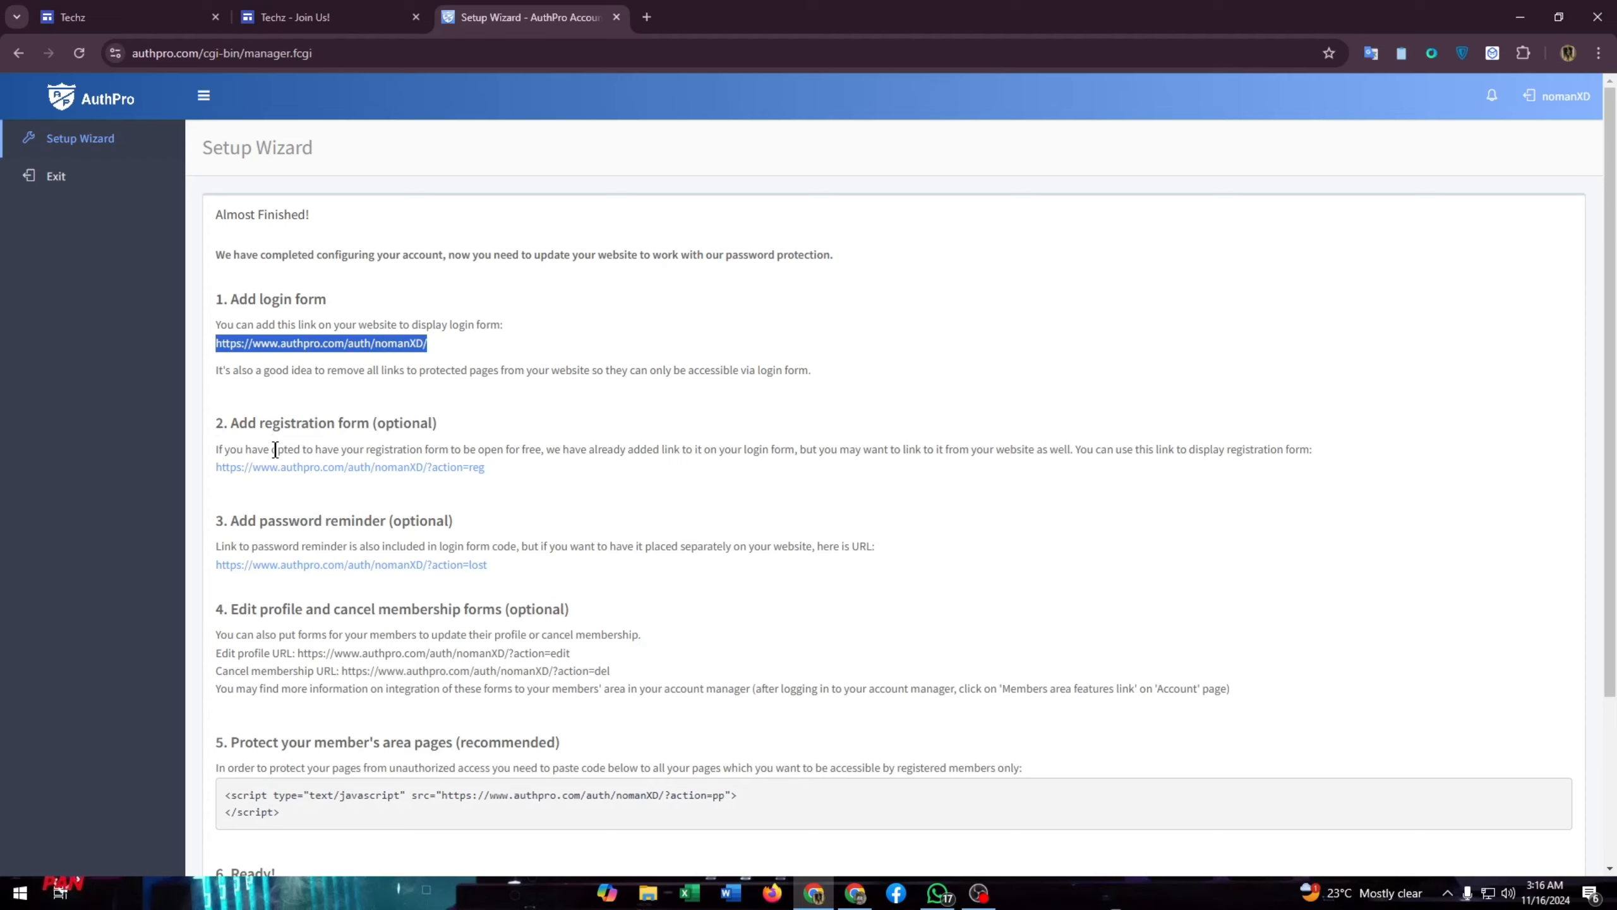
# - Select the step 5 member-area protection <script> code in the AuthPro Setup Wizard
pyautogui.click(317, 15)
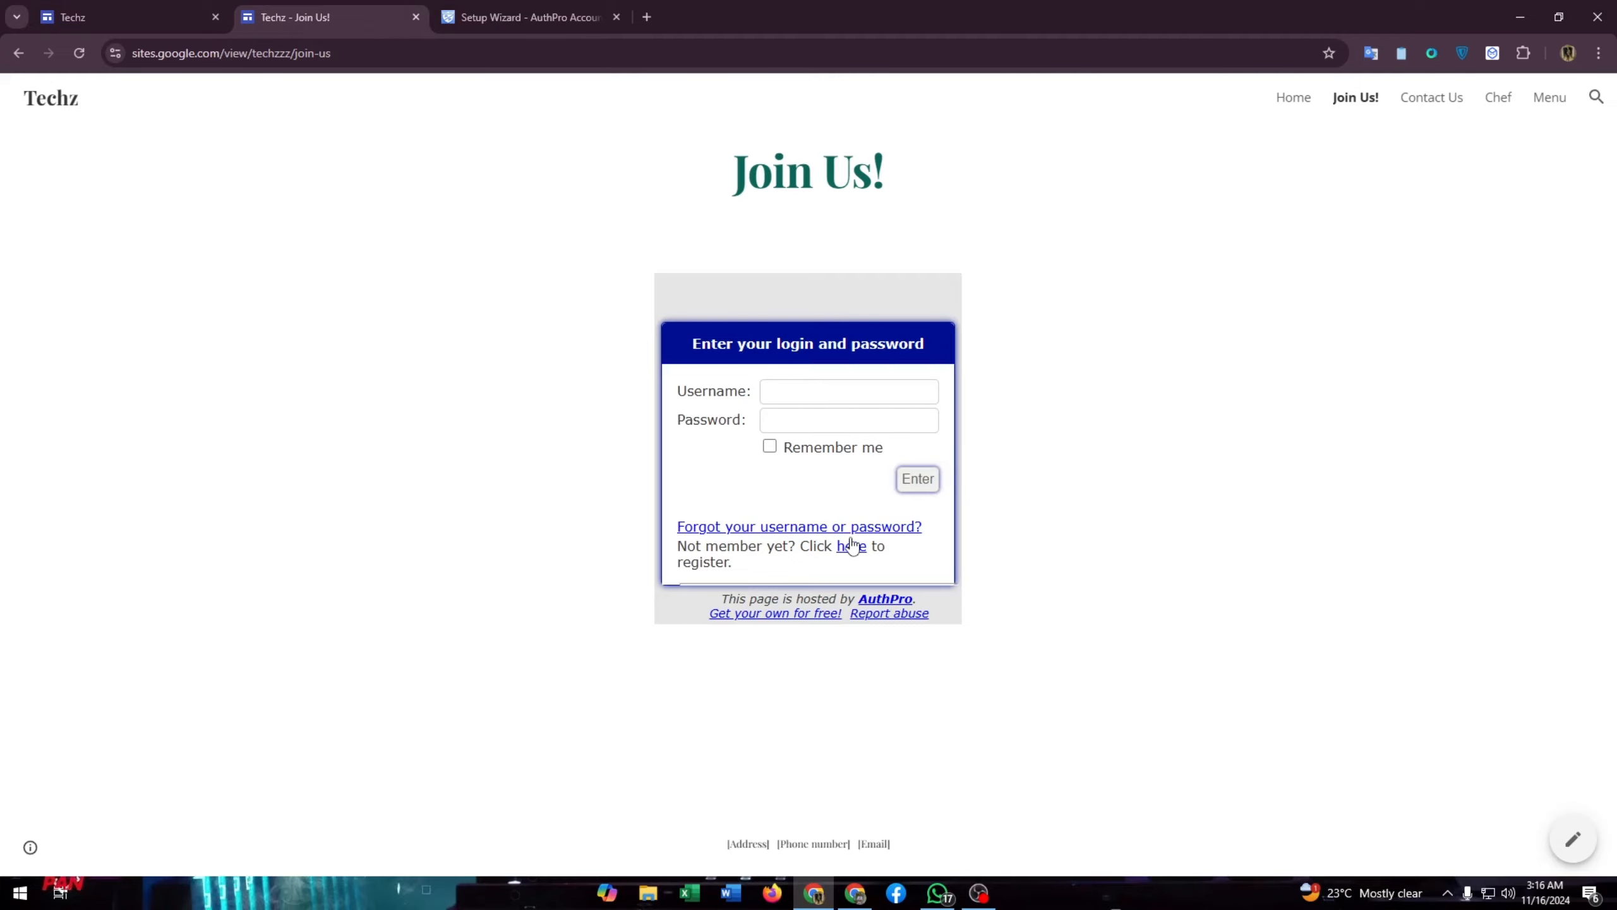
pyautogui.click(510, 17)
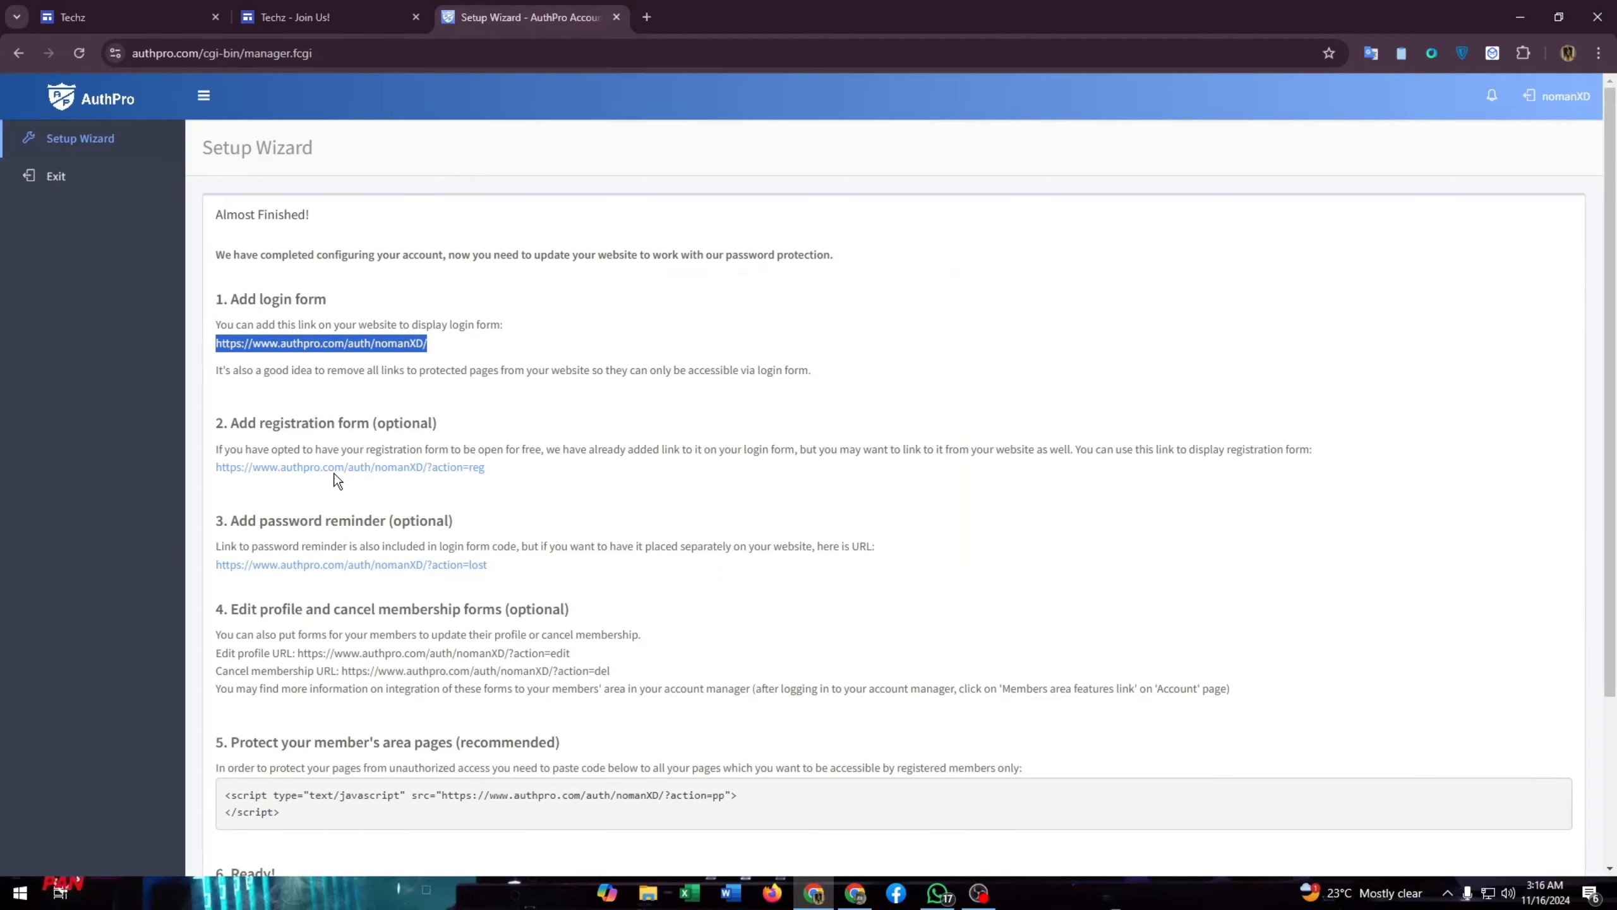
pyautogui.scroll(-1, 299, 554)
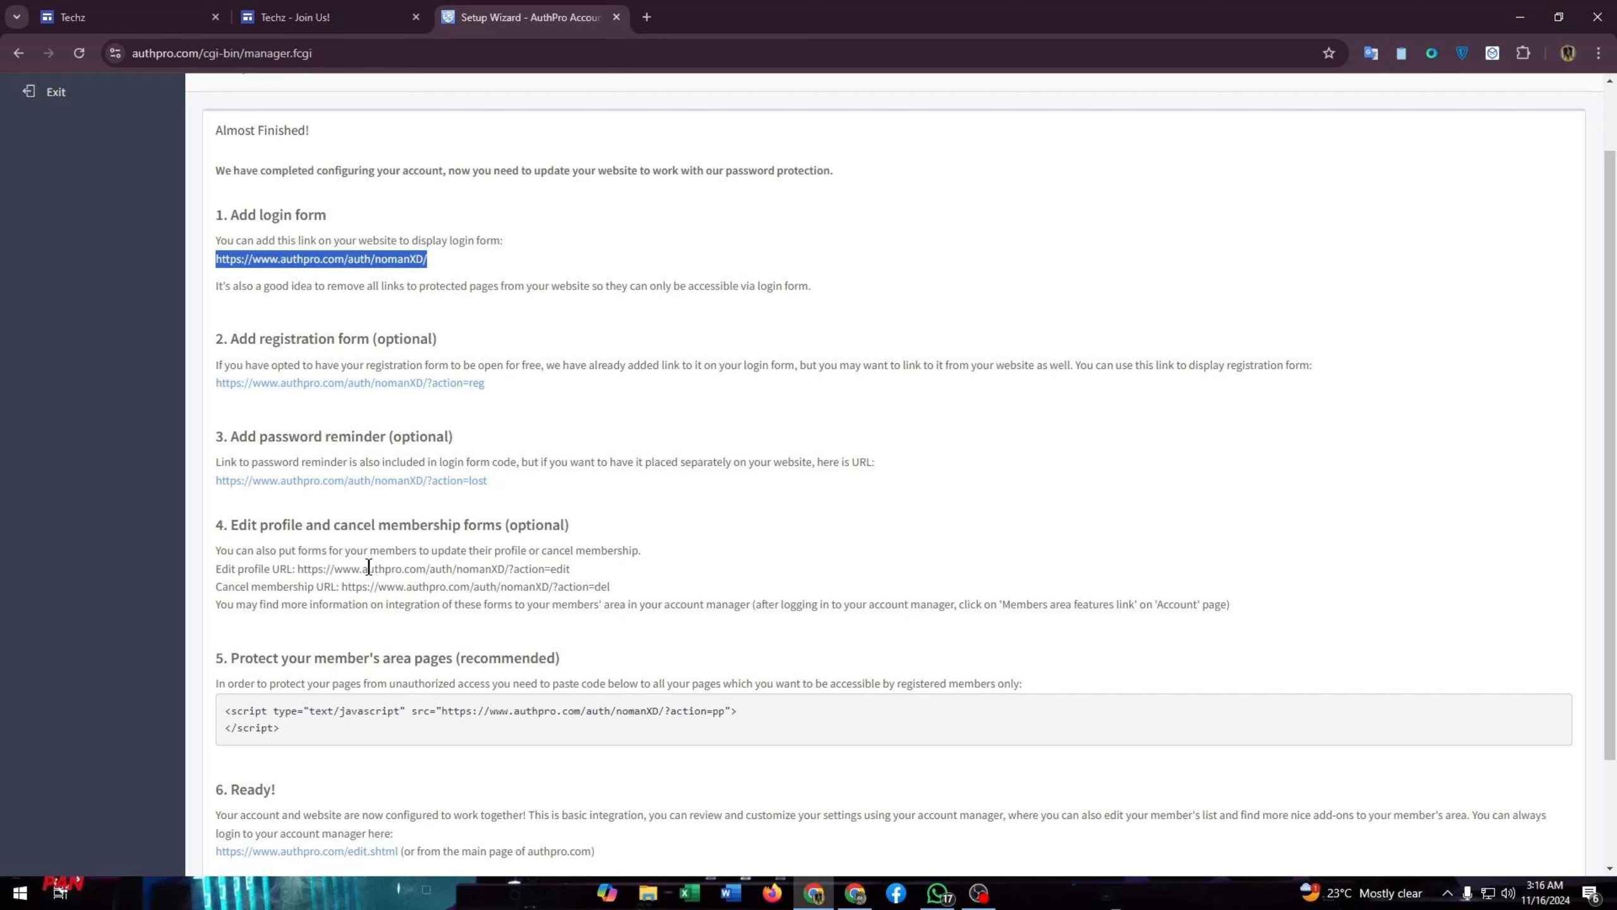
pyautogui.scroll(-2, 368, 566)
pyautogui.moveTo(209, 536); pyautogui.dragTo(667, 530)
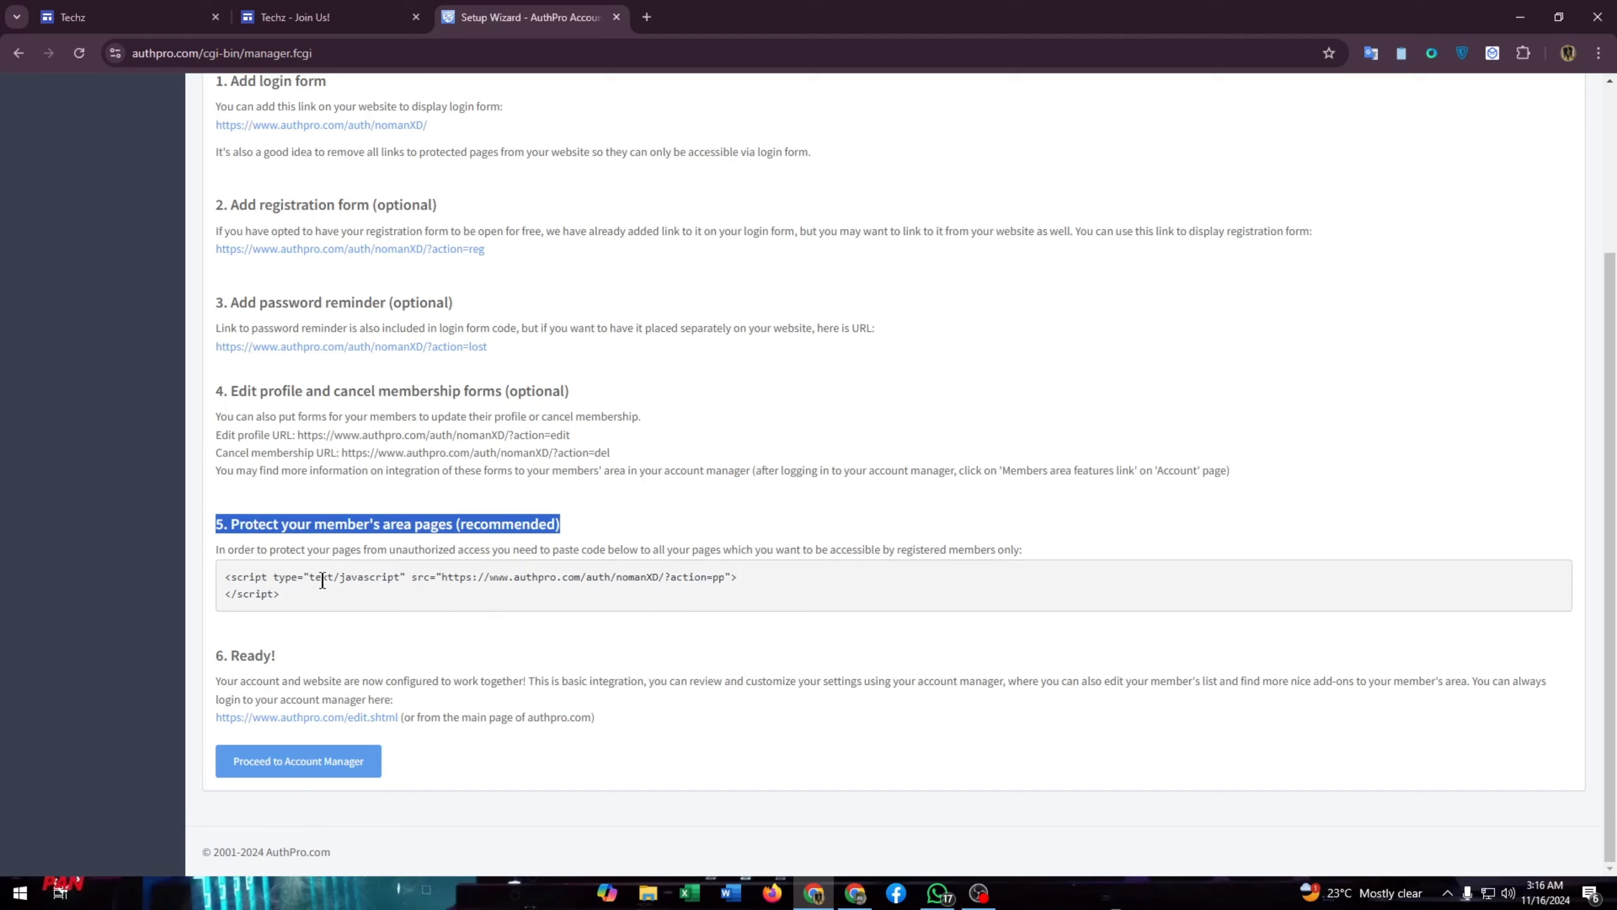
pyautogui.click(292, 600)
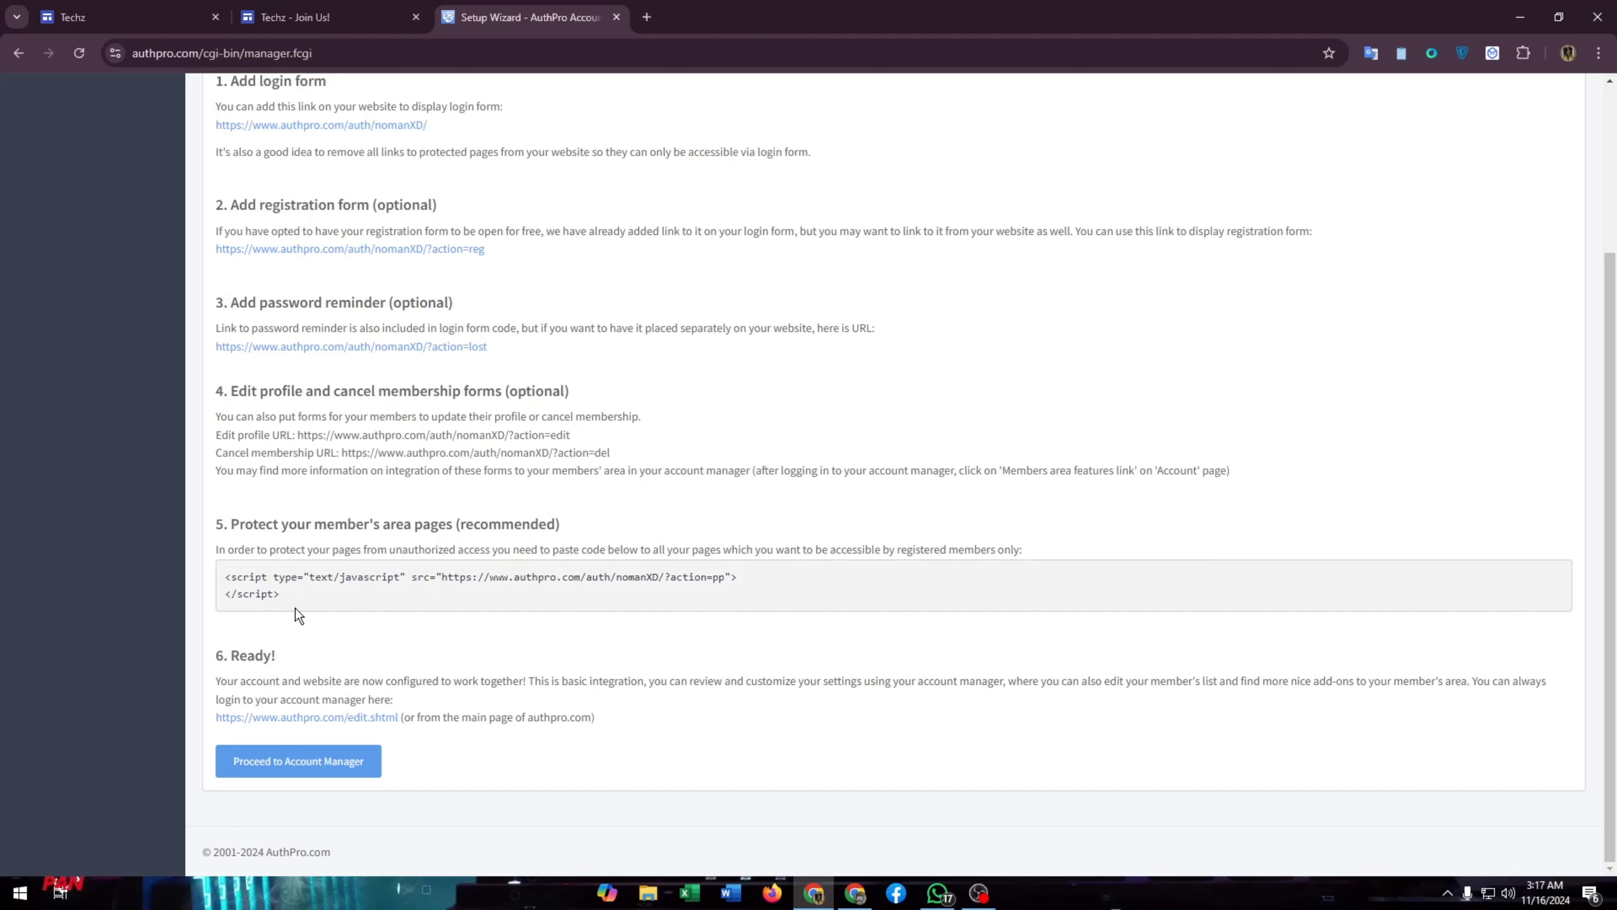
pyautogui.moveTo(295, 609); pyautogui.dragTo(214, 589)
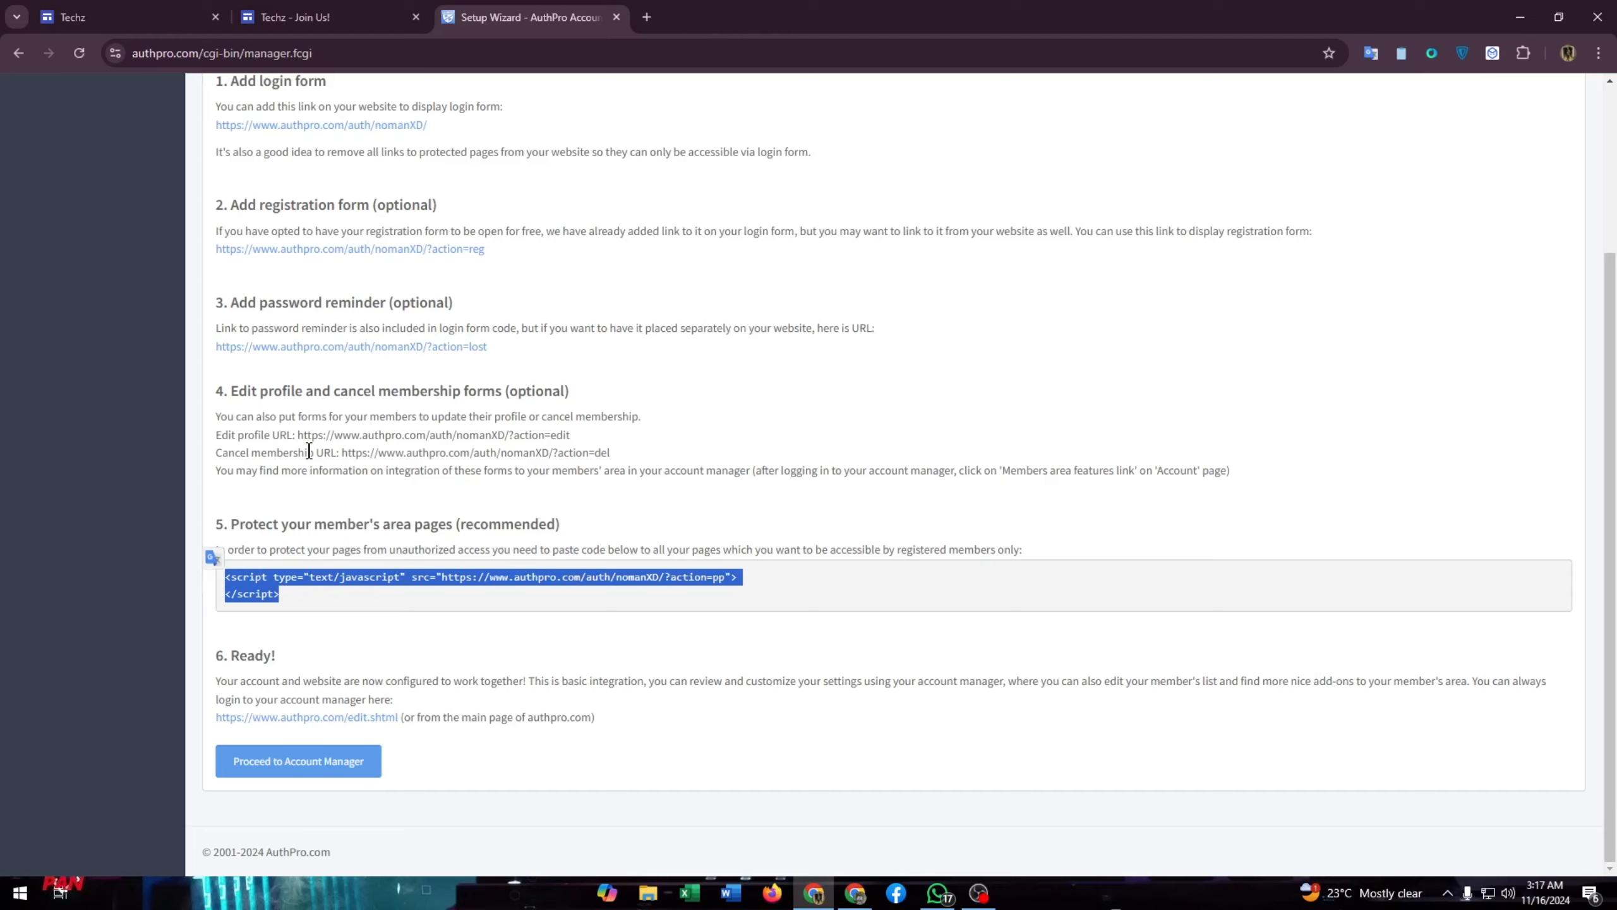
pyautogui.click(127, 17)
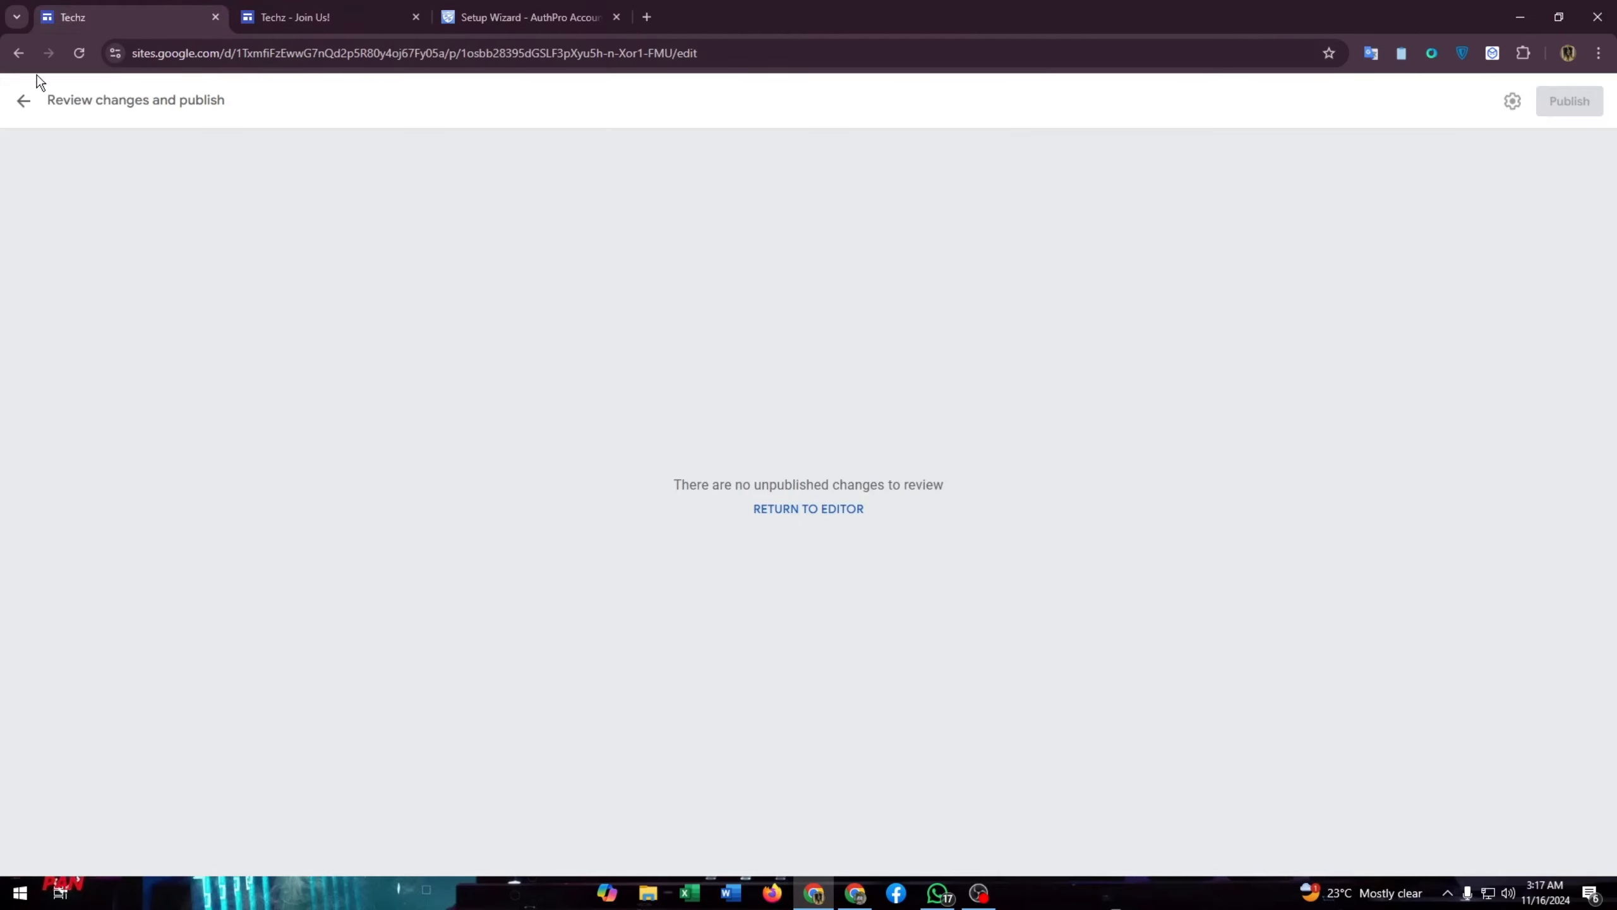
# - Open Embed from the web on the Join Us! page and choose its Embed code tab
pyautogui.click(22, 100)
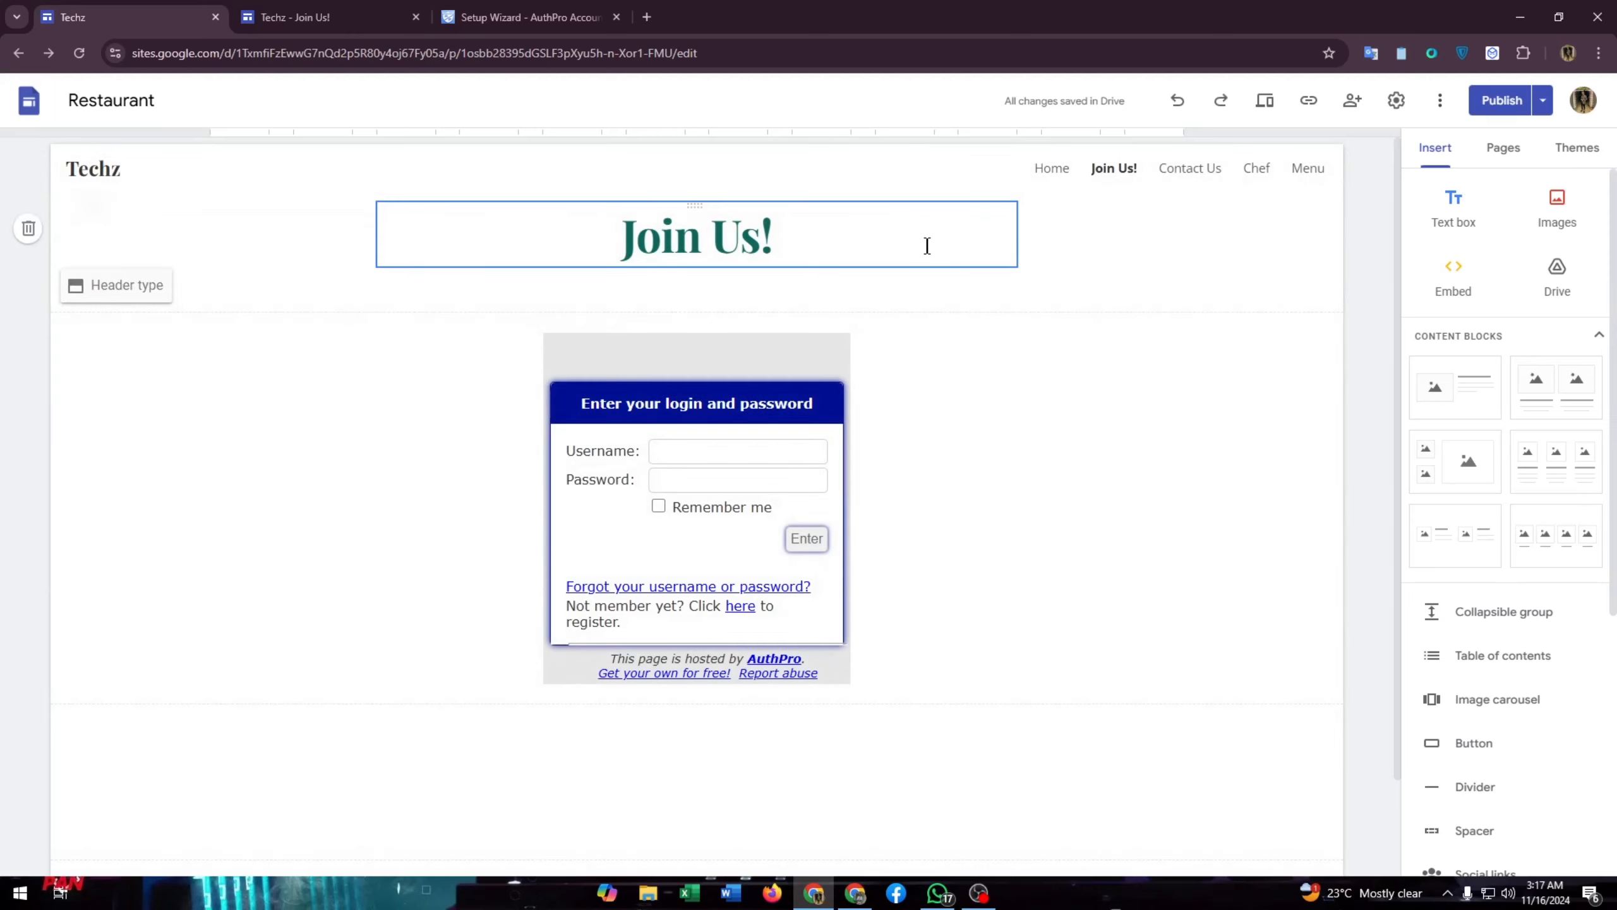
pyautogui.click(1441, 283)
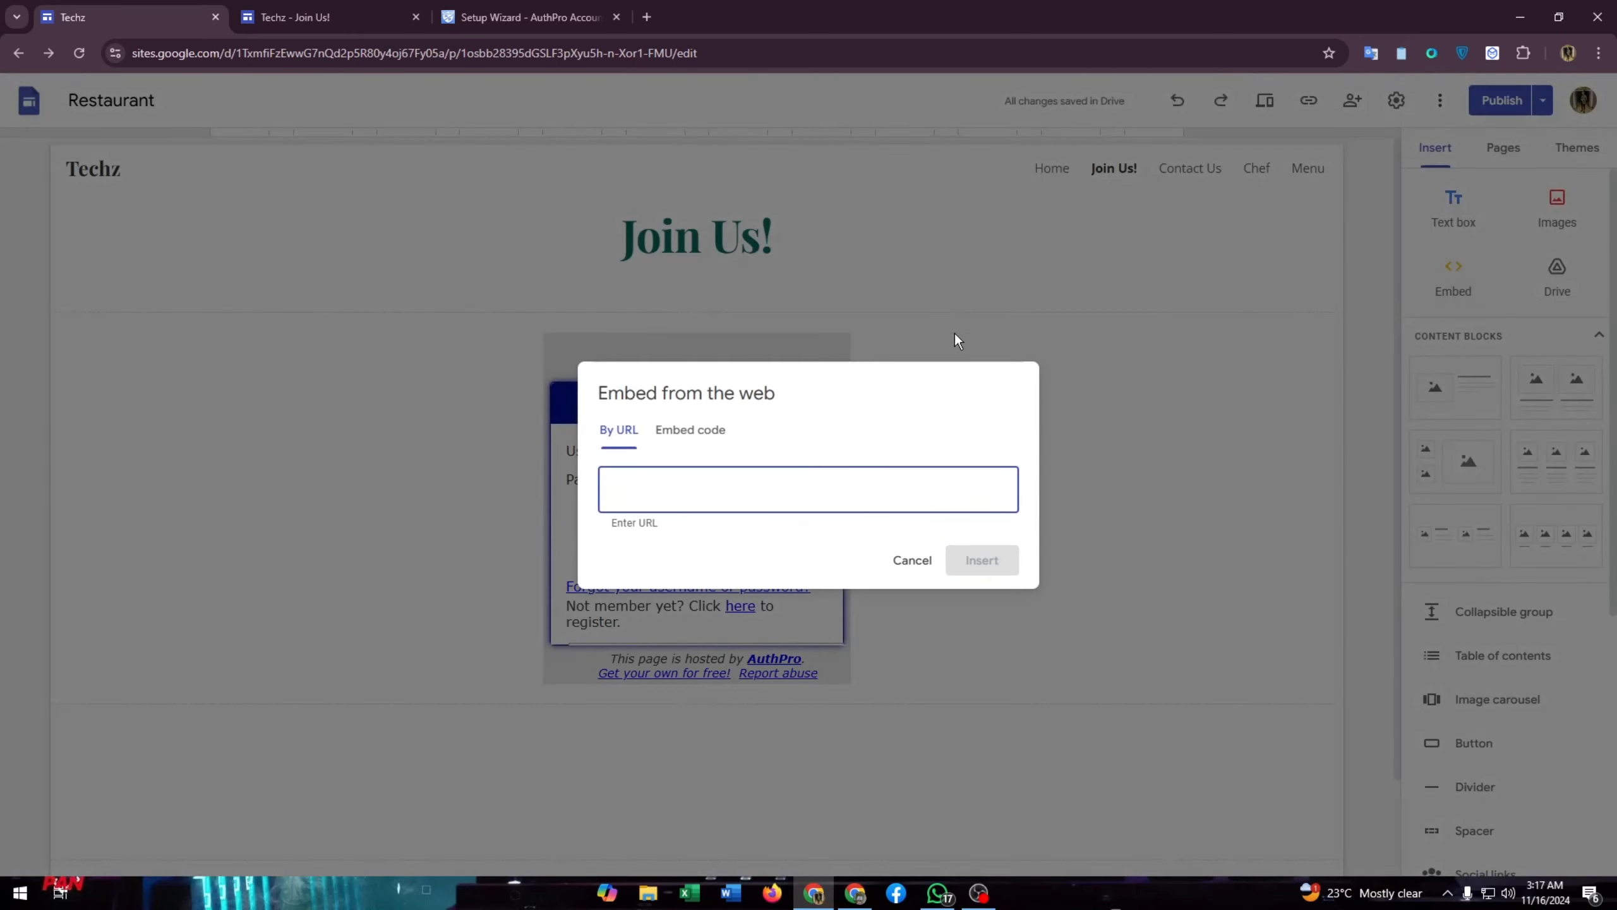
pyautogui.click(919, 560)
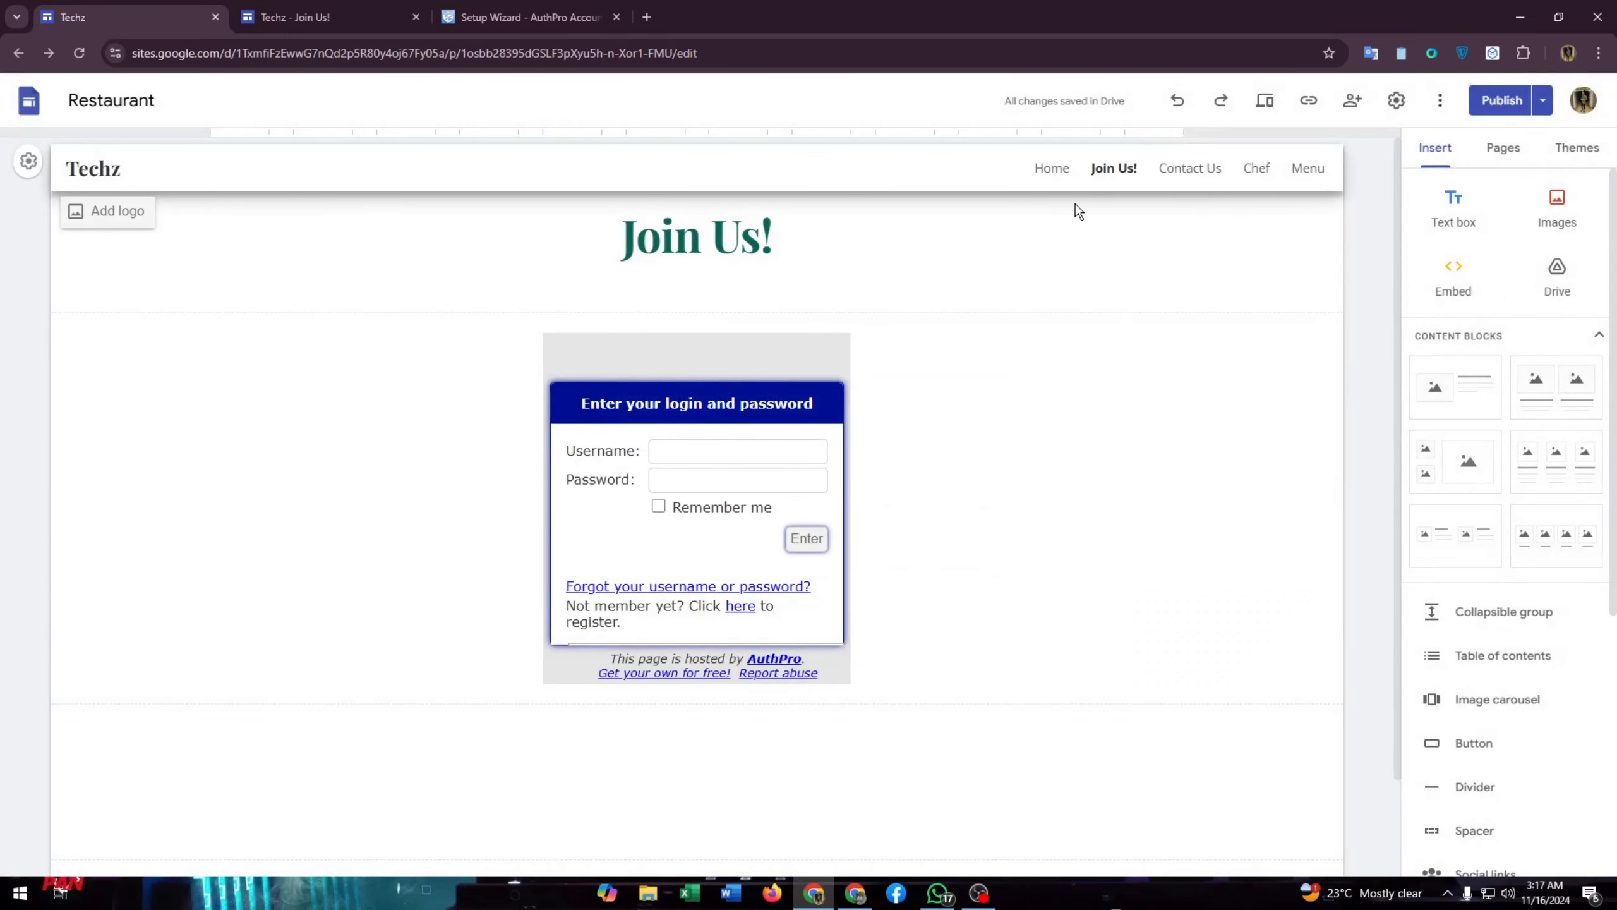
pyautogui.click(1452, 285)
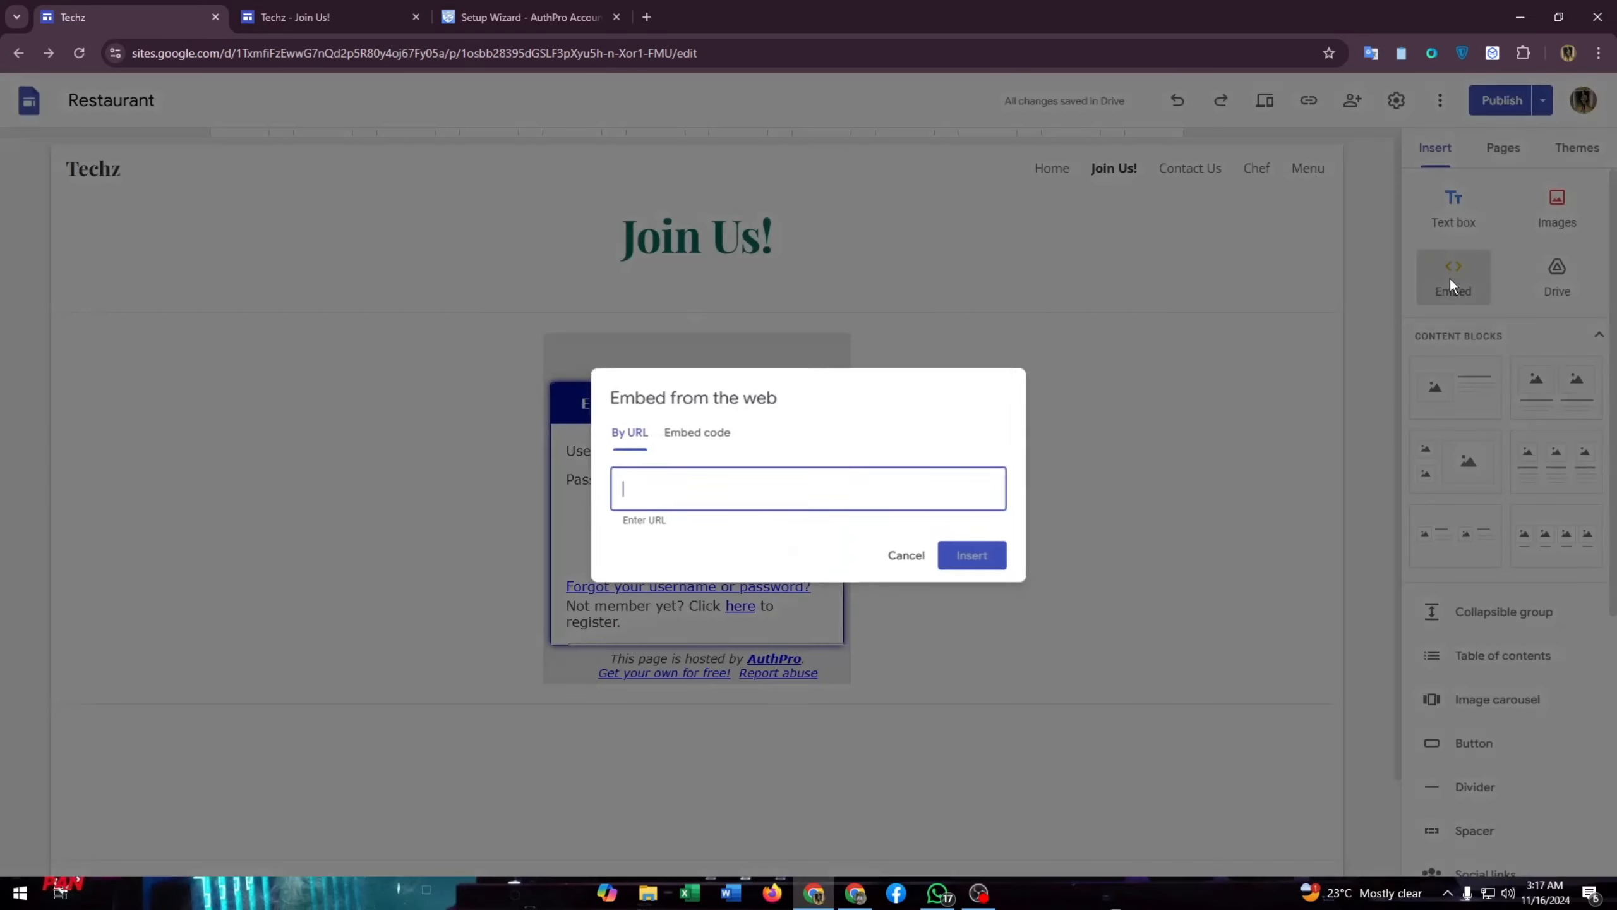
pyautogui.click(669, 433)
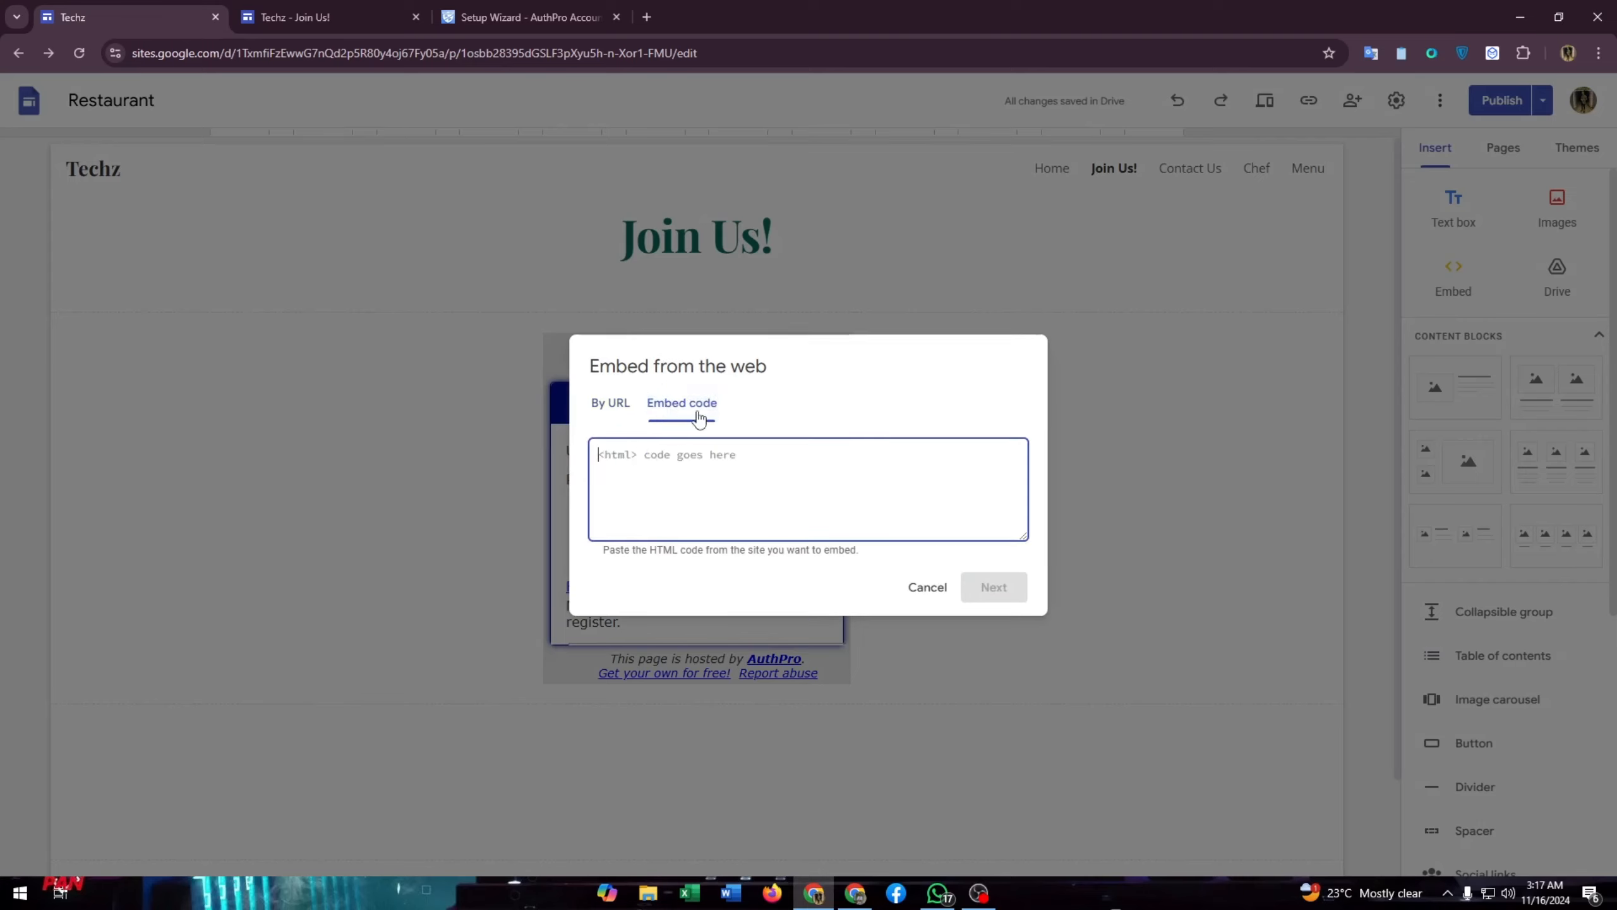
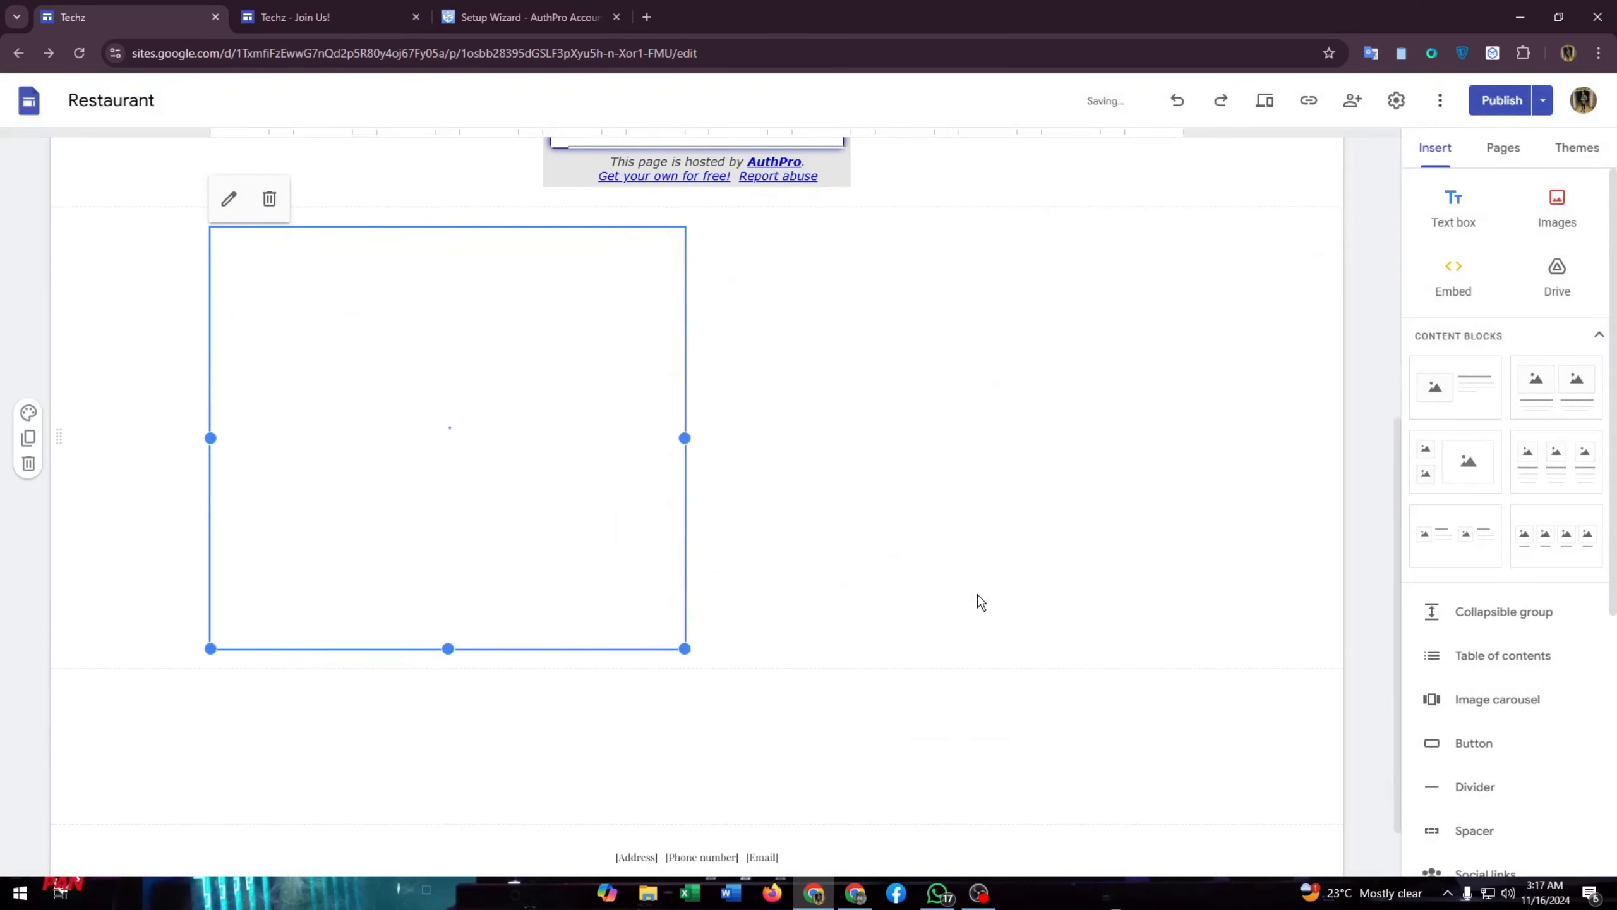
# - Scroll the Join Us! page to review the two embedded AuthPro login forms
pyautogui.scroll(4, 446, 529)
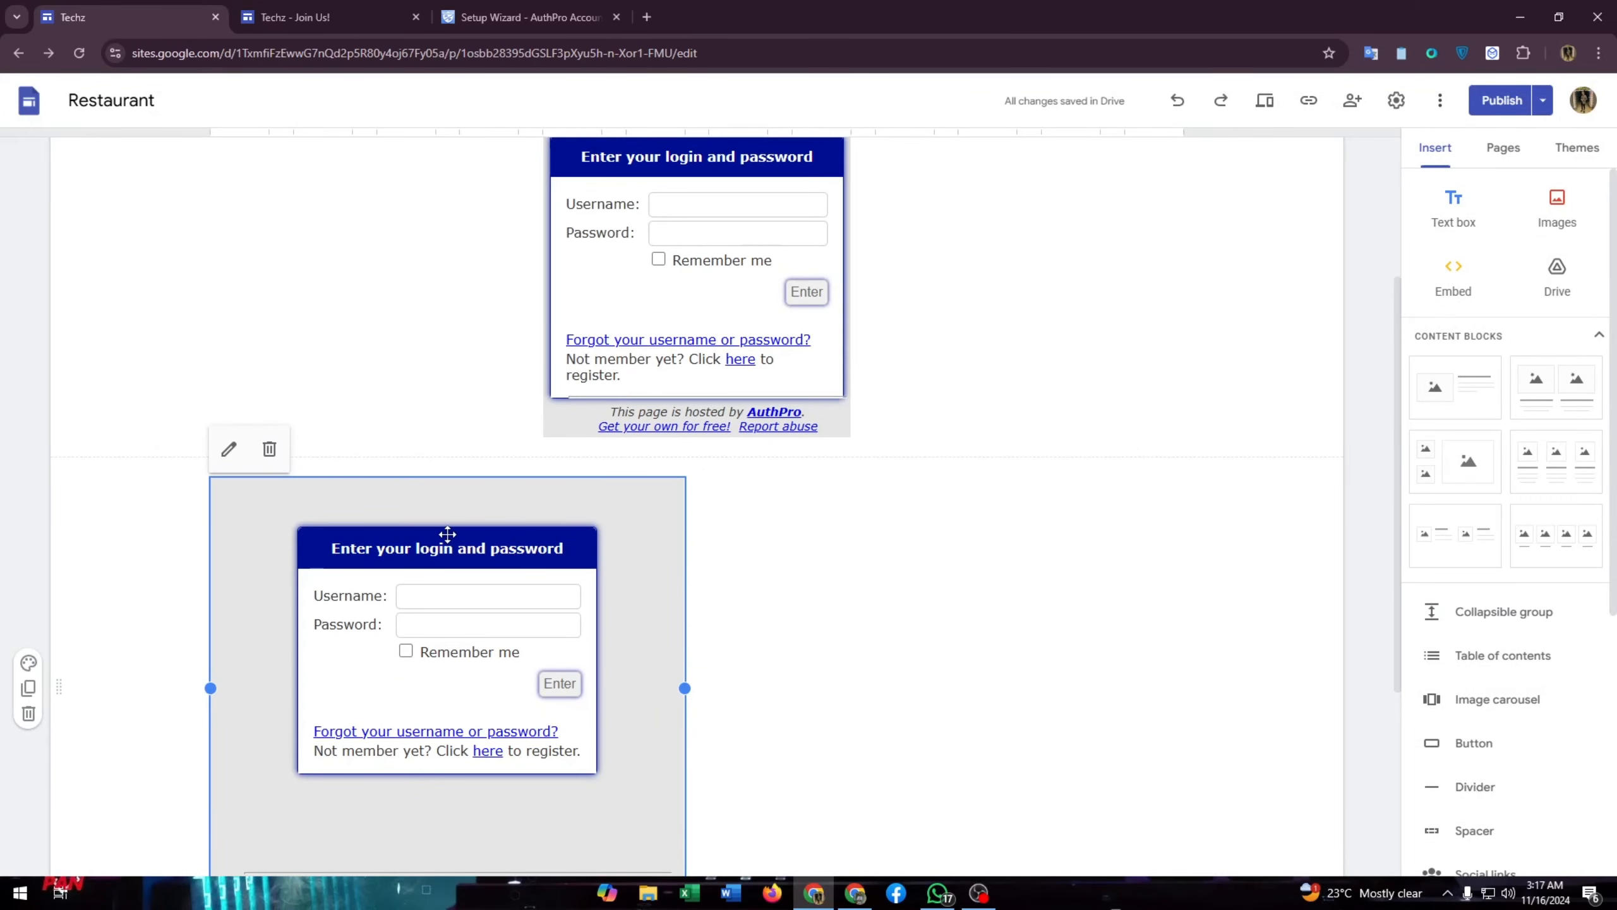
pyautogui.scroll(-1, 419, 602)
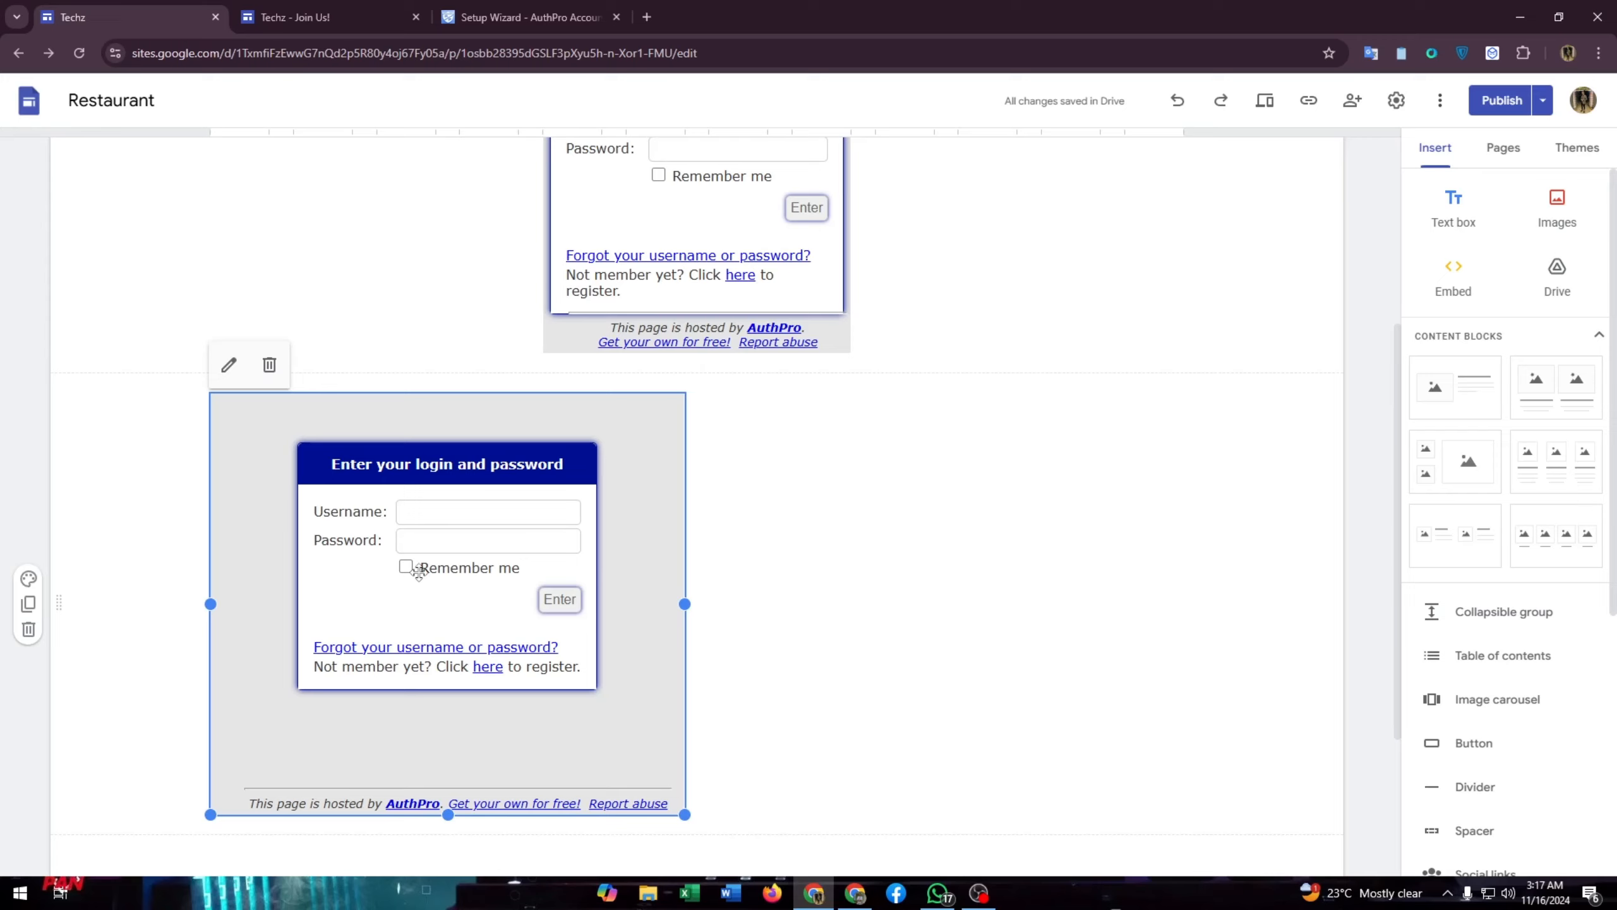
# - Delete the duplicate login embed and compare the published Join Us page with the editor
pyautogui.click(269, 365)
pyautogui.click(502, 9)
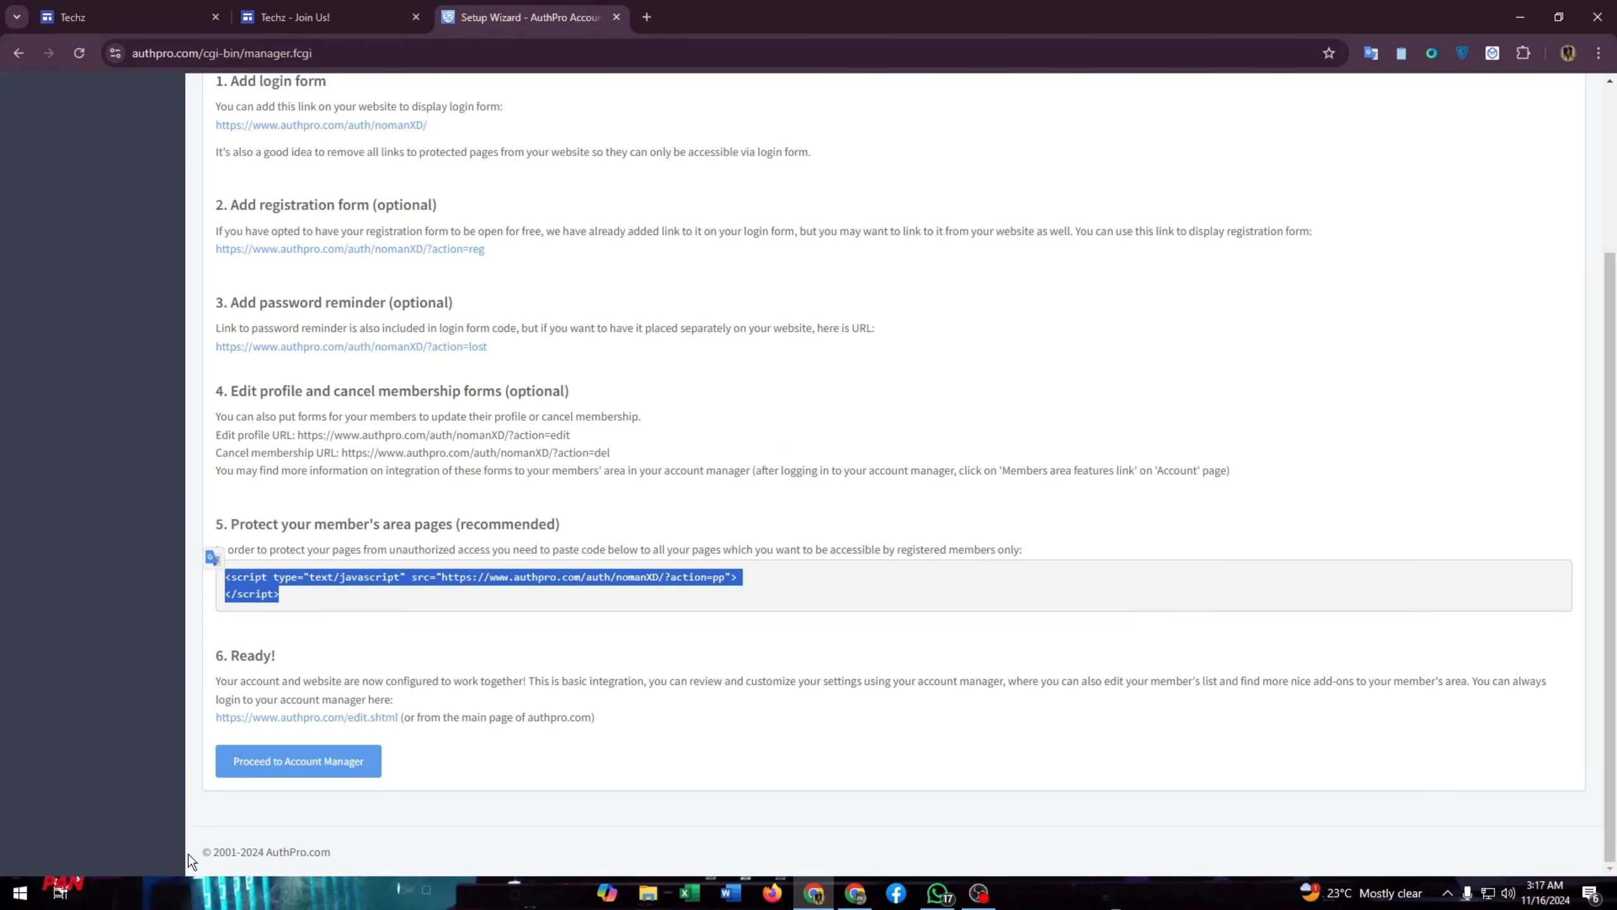
pyautogui.click(320, 8)
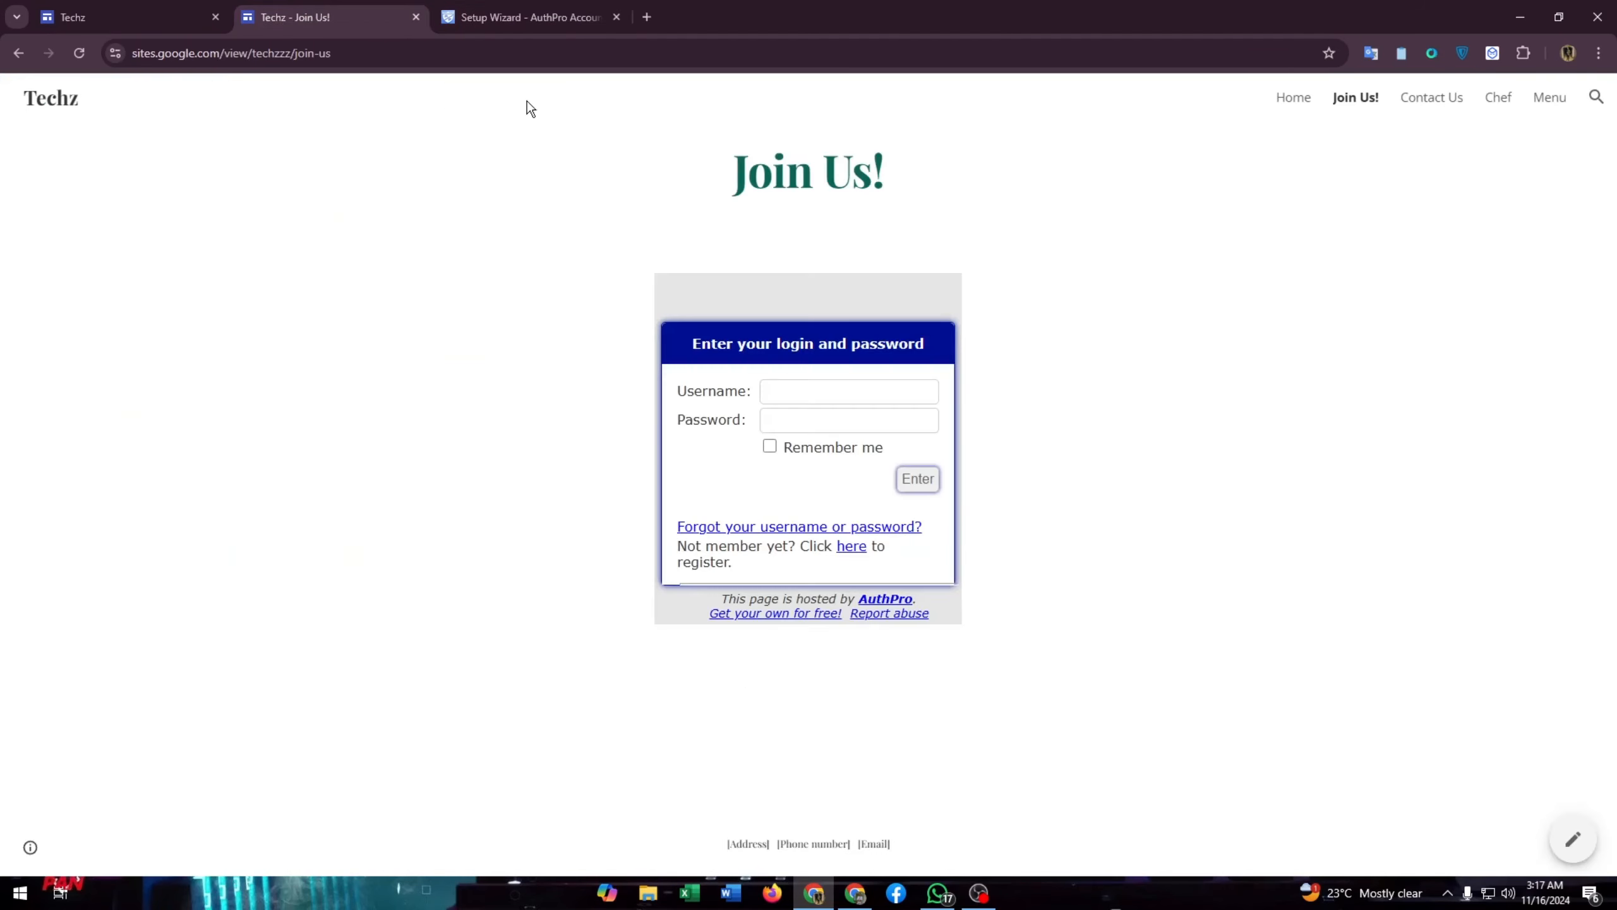
pyautogui.click(180, 12)
pyautogui.click(299, 17)
pyautogui.click(64, 24)
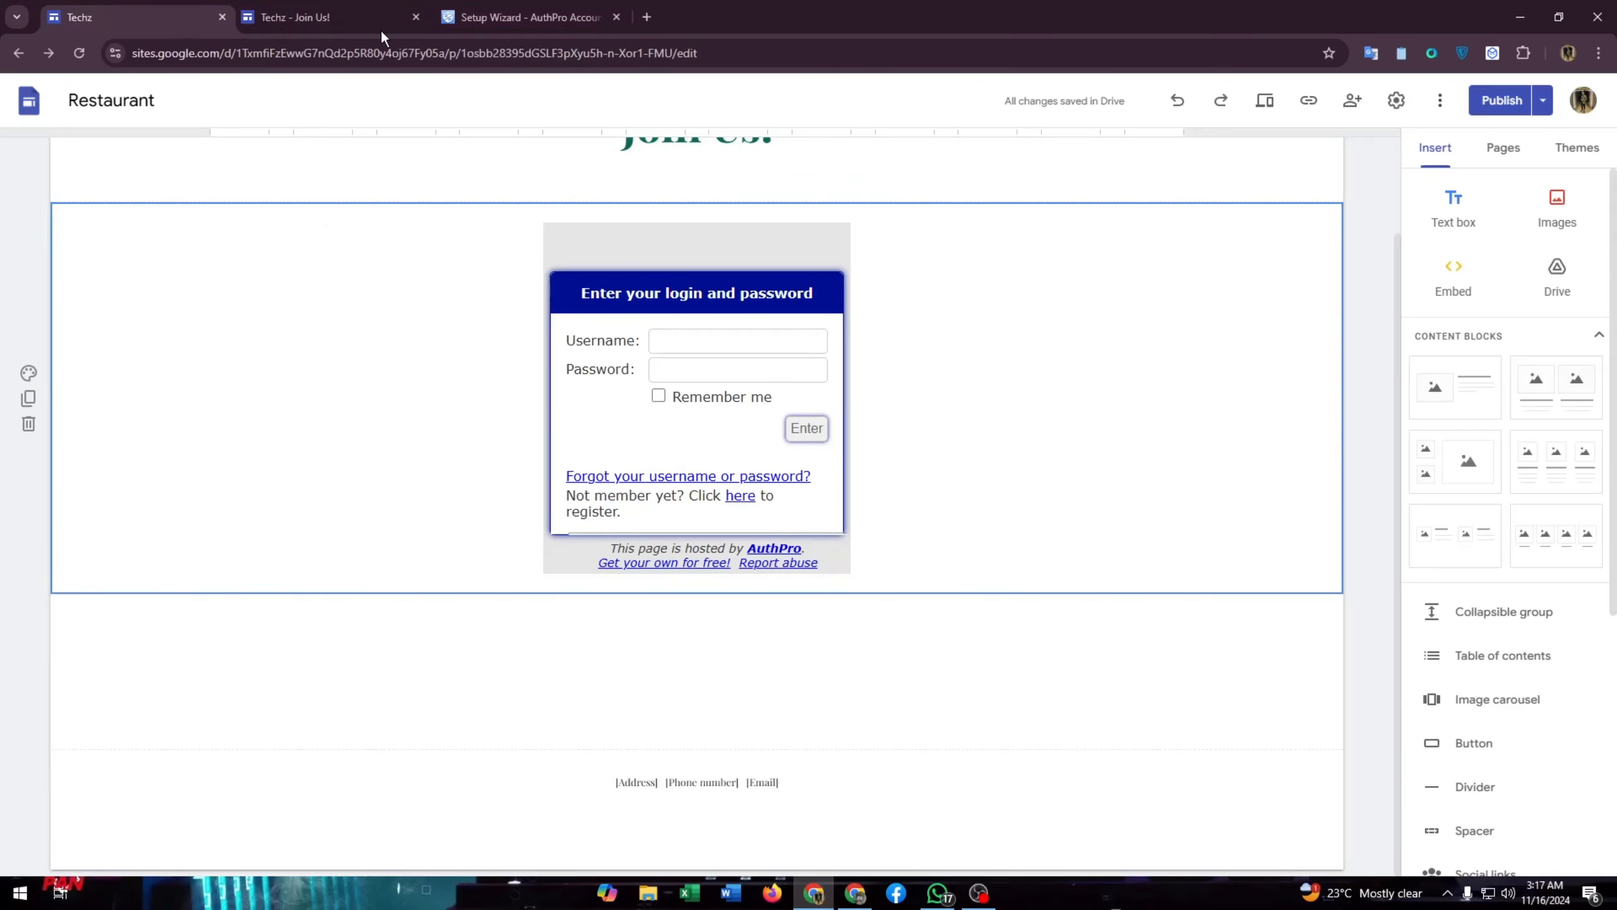
pyautogui.click(366, 14)
# - Finish the AuthPro Setup Wizard to reach the account manager dashboard
pyautogui.click(475, 9)
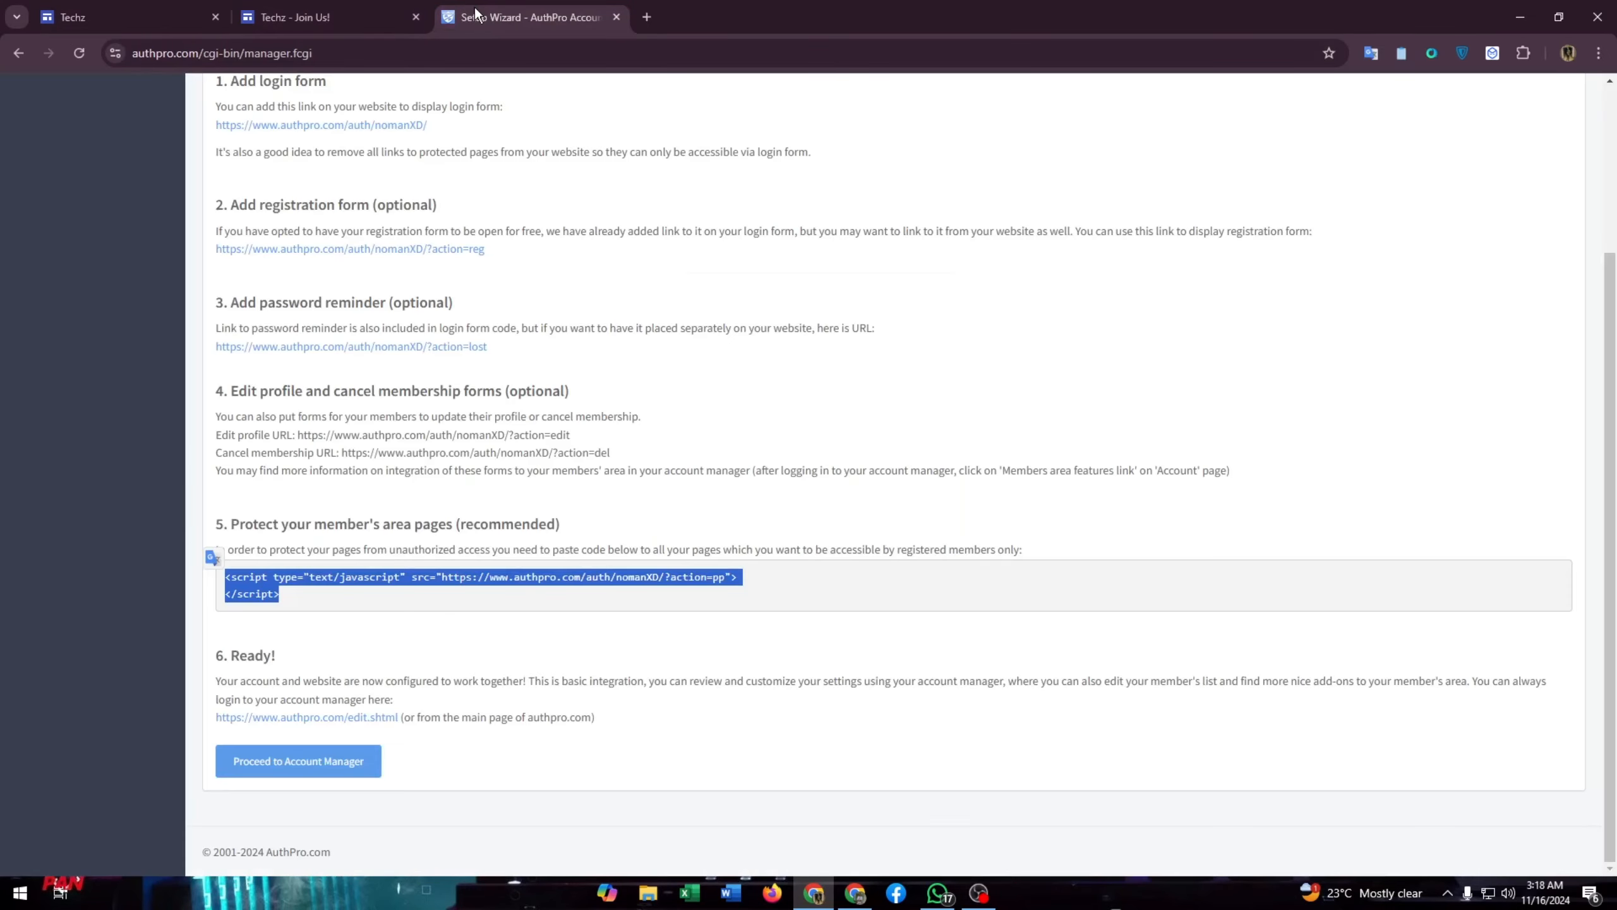
pyautogui.scroll(3, 524, 234)
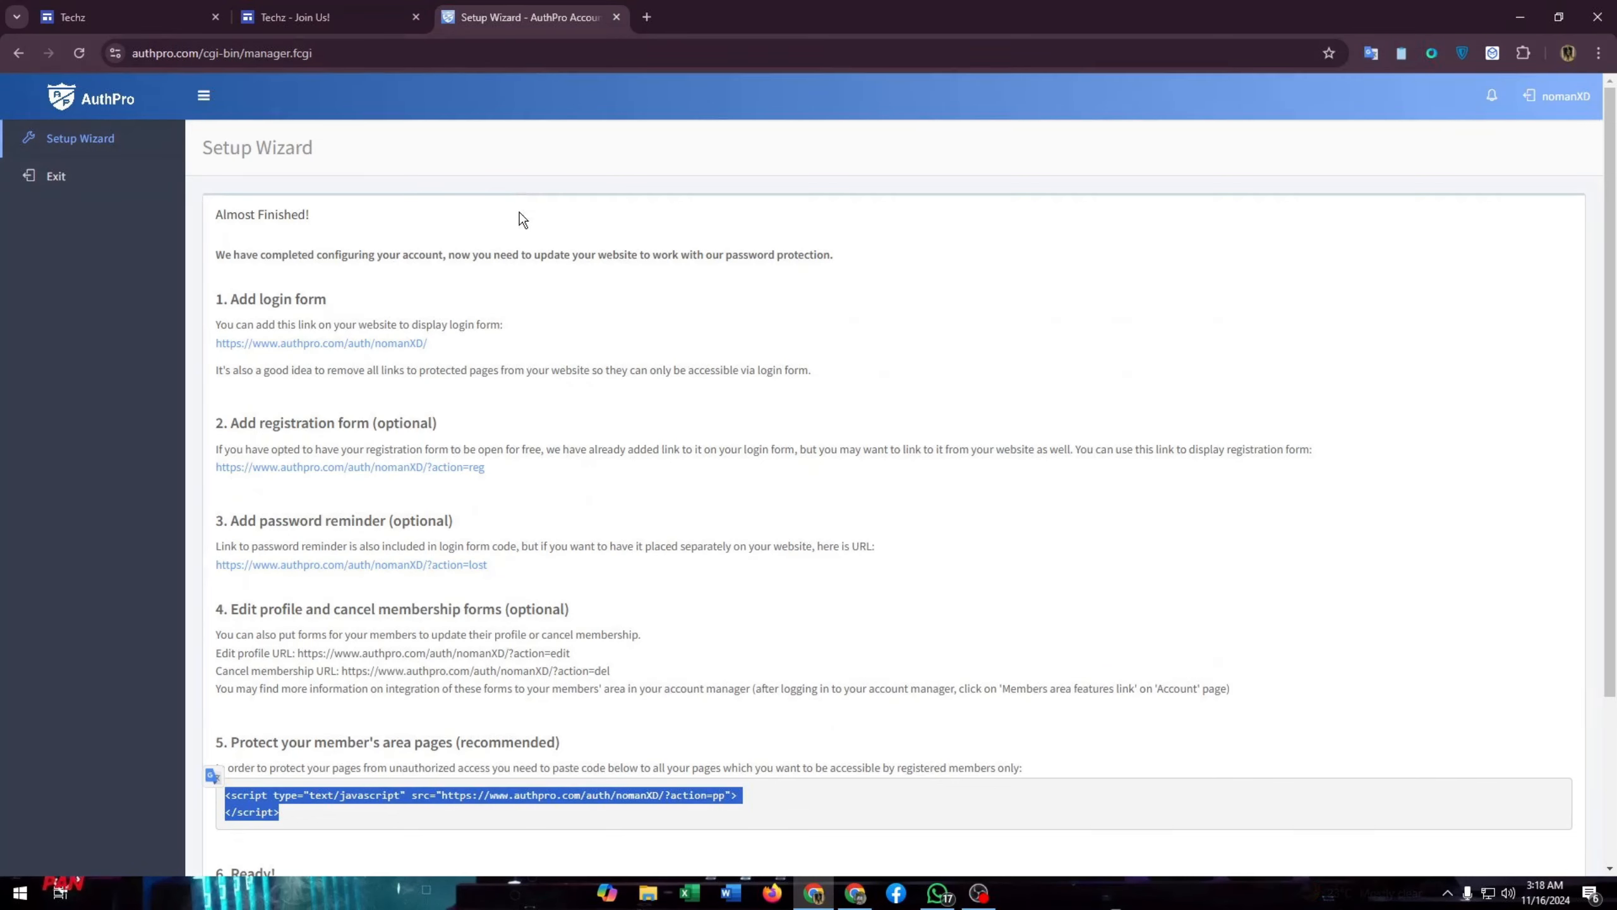
pyautogui.scroll(-3, 522, 220)
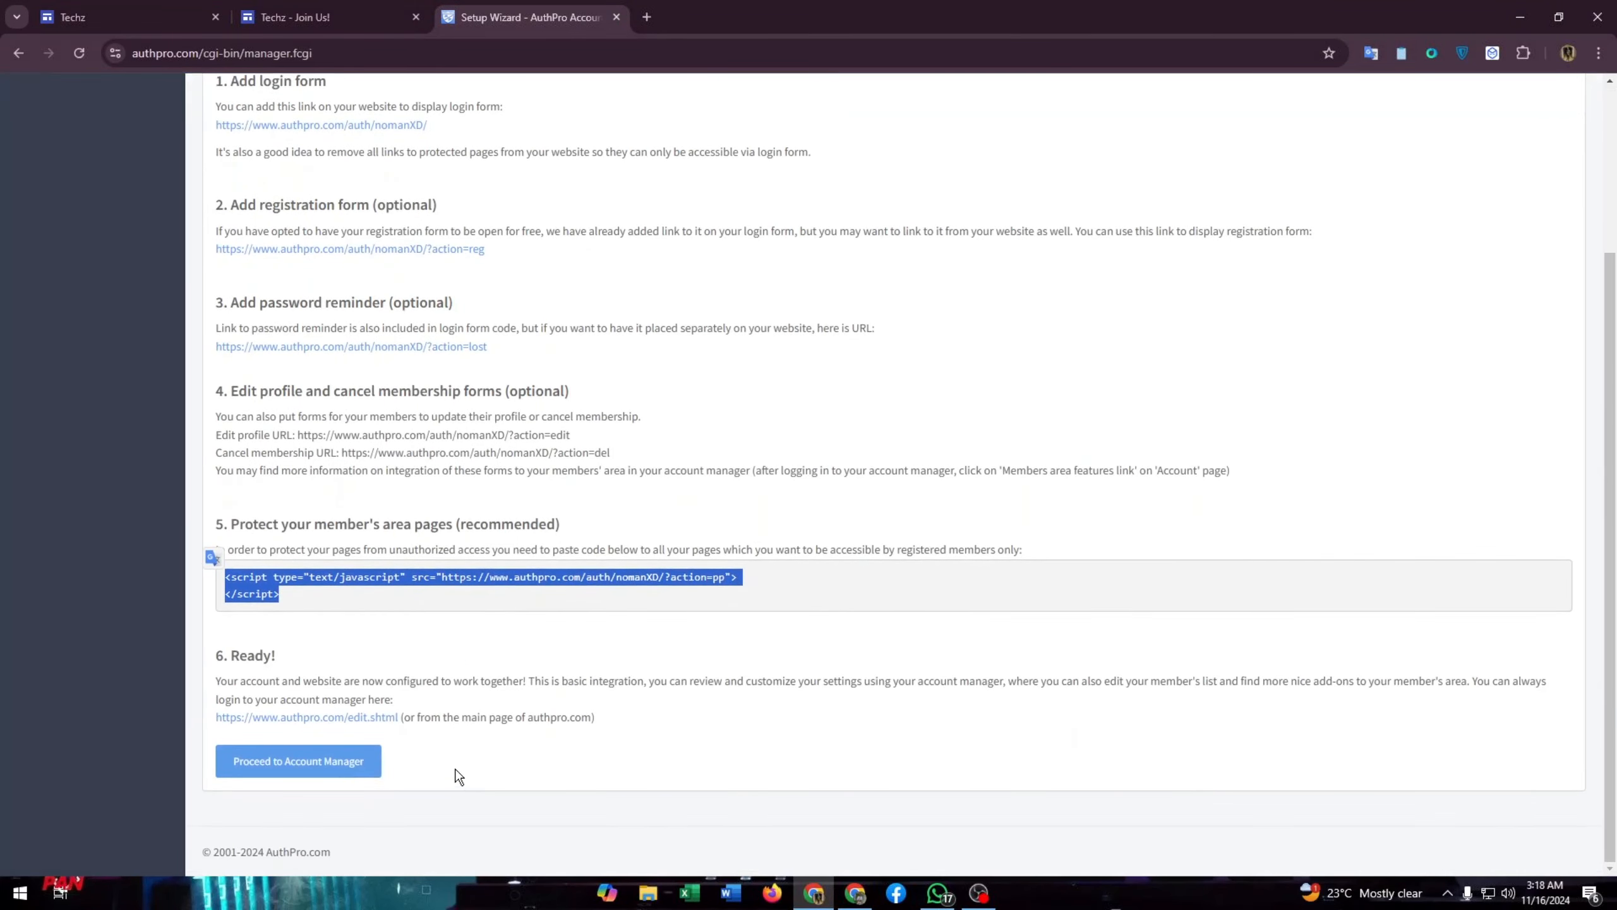
pyautogui.click(270, 771)
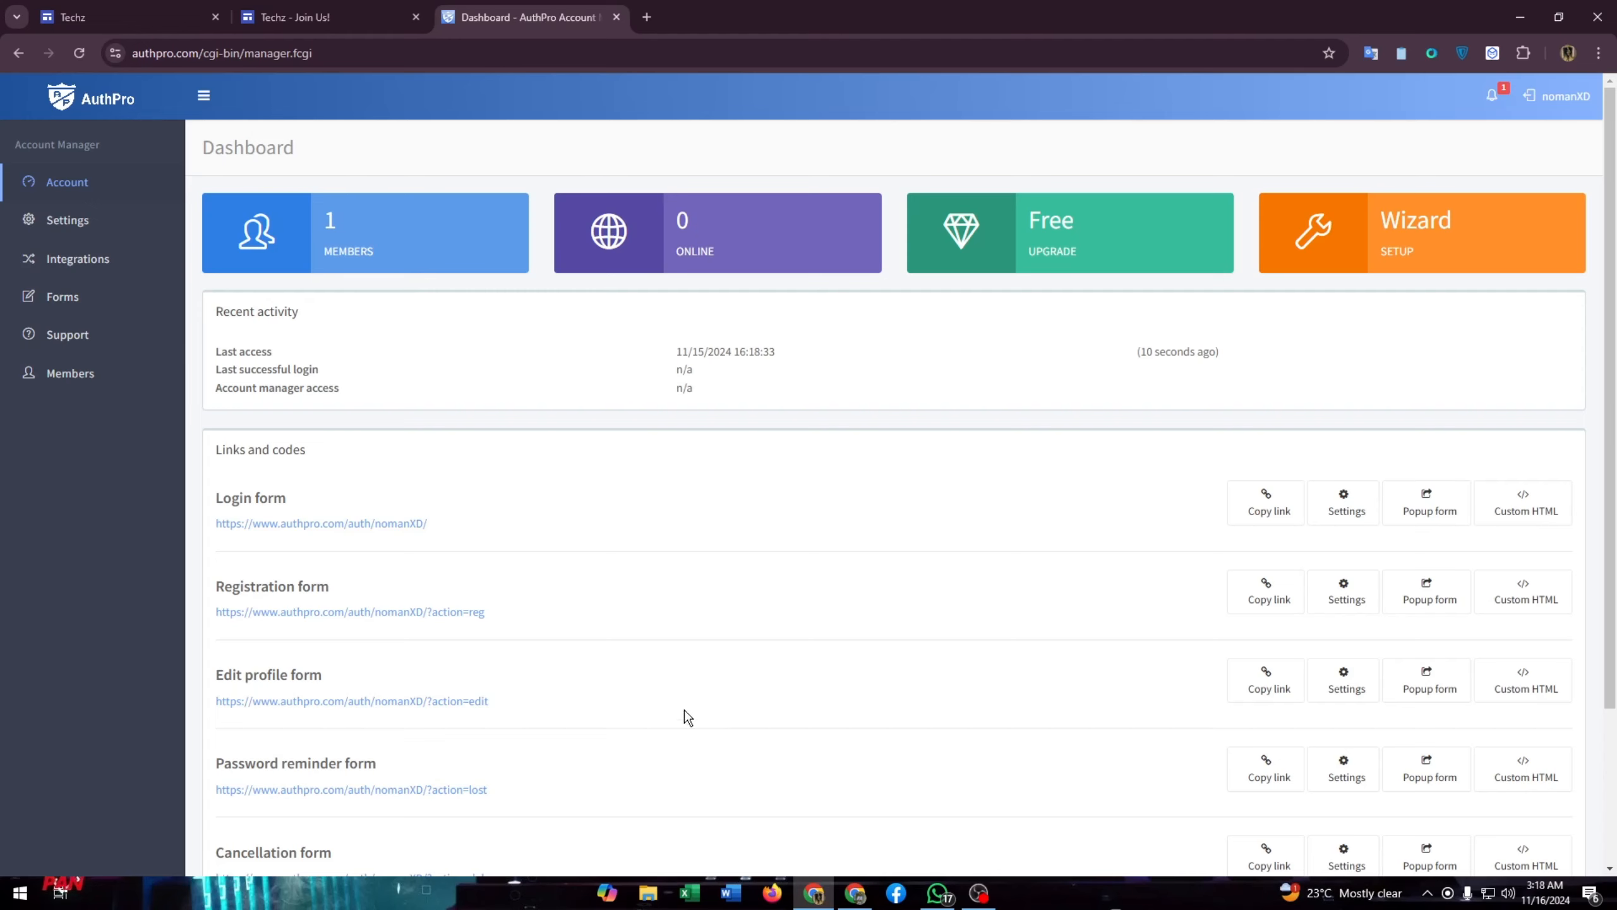
pyautogui.scroll(-3, 489, 481)
pyautogui.scroll(3, 499, 526)
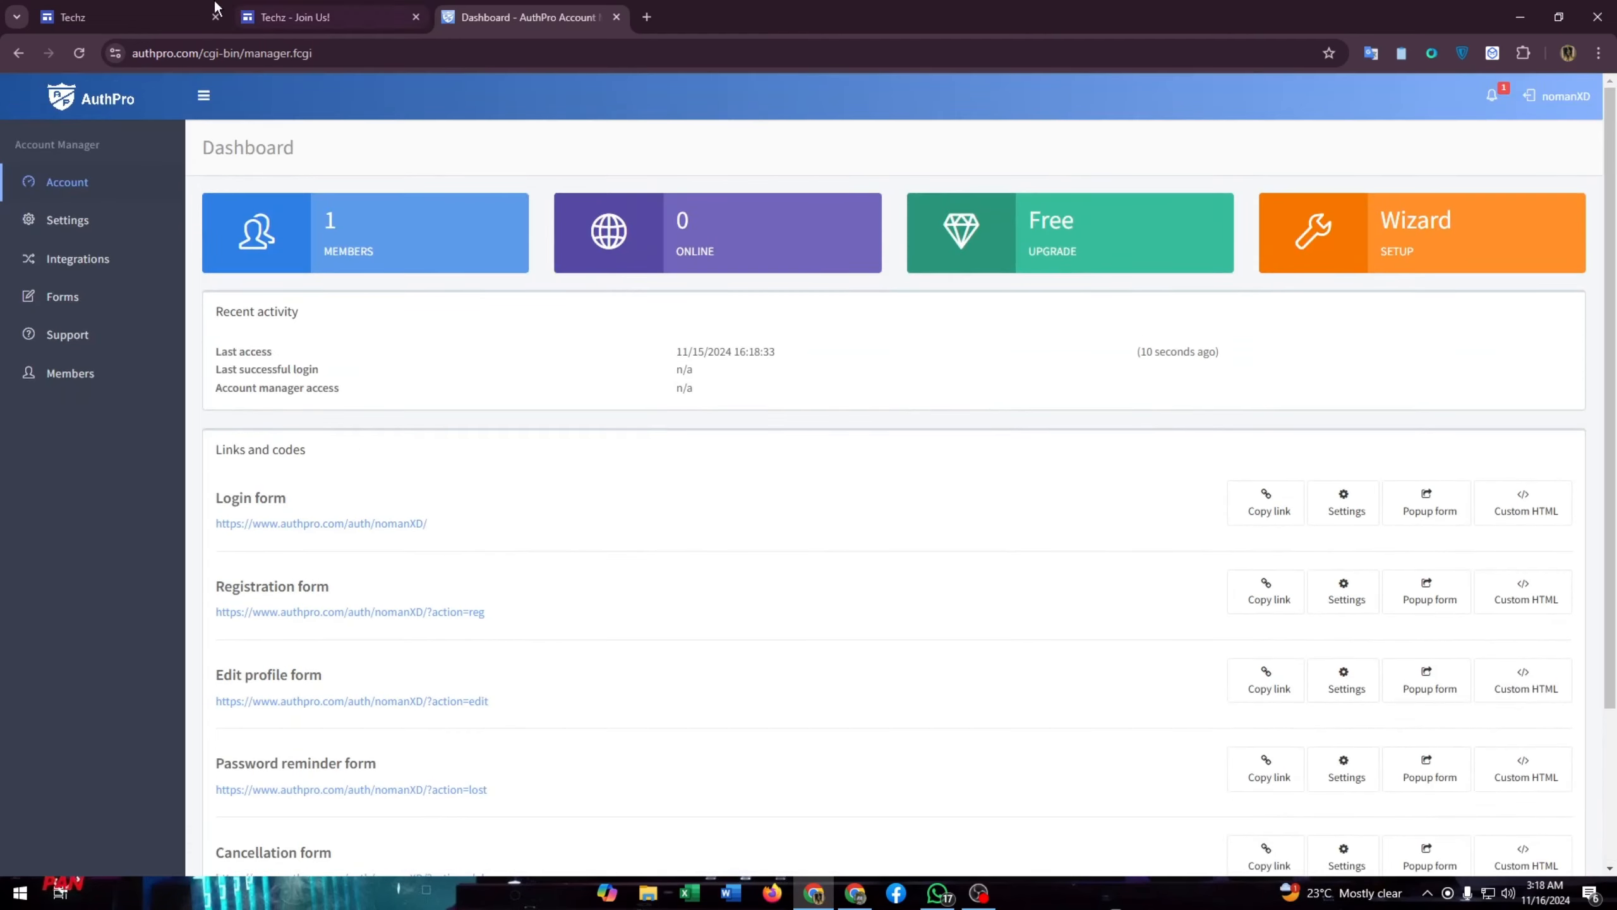
# - Reload the published Join Us page and enter the admin username in the login form
pyautogui.click(281, 8)
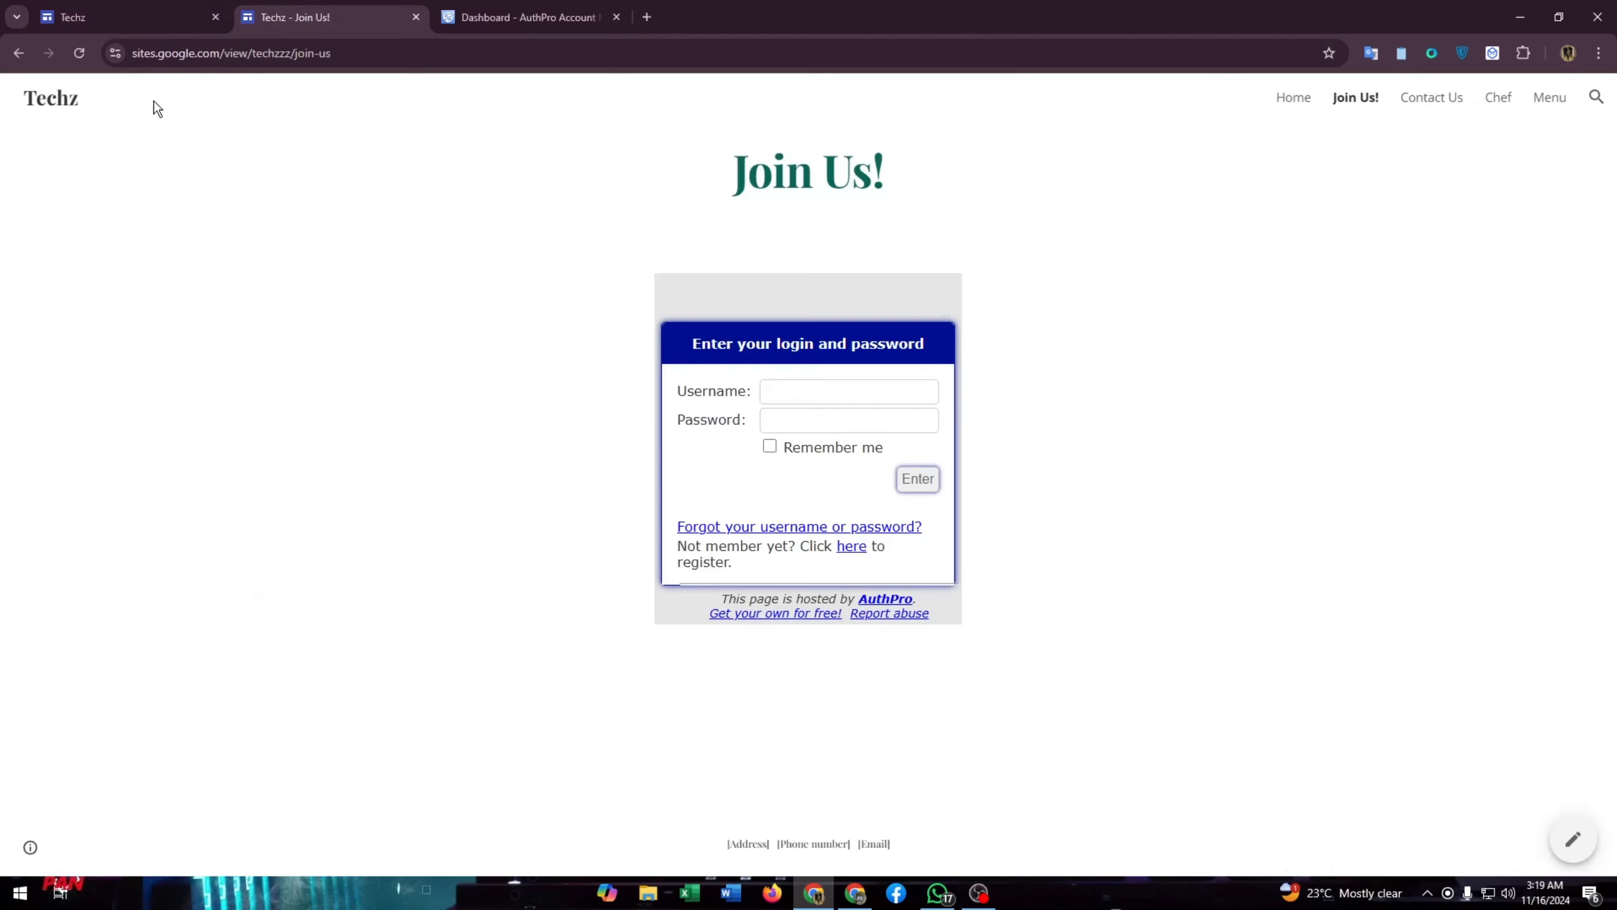
pyautogui.click(81, 62)
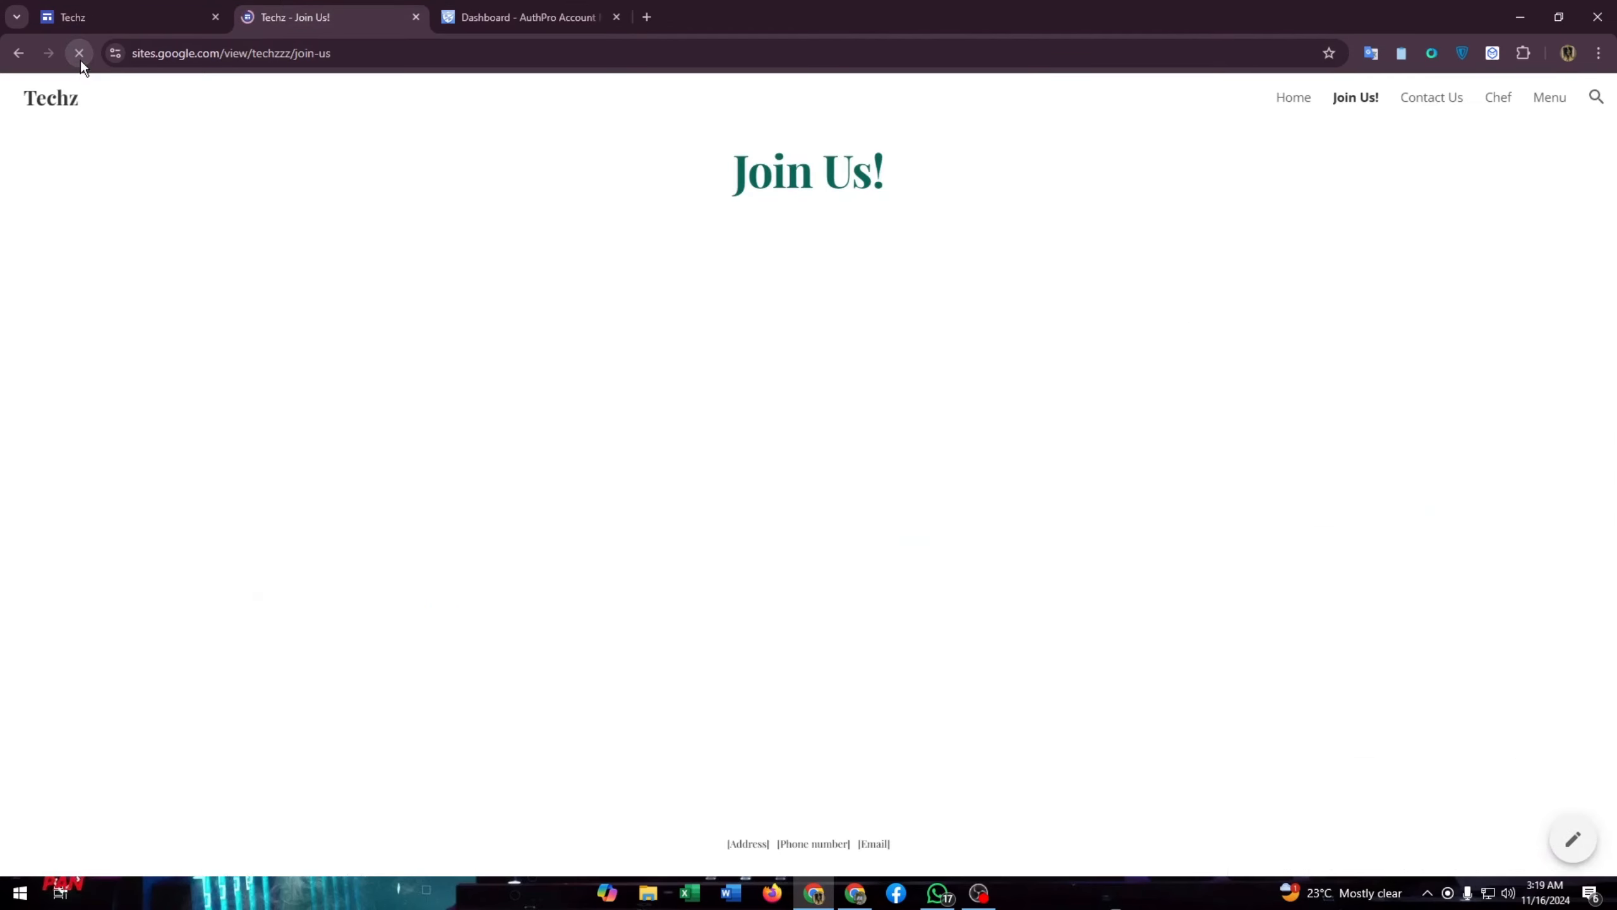
pyautogui.click(811, 390)
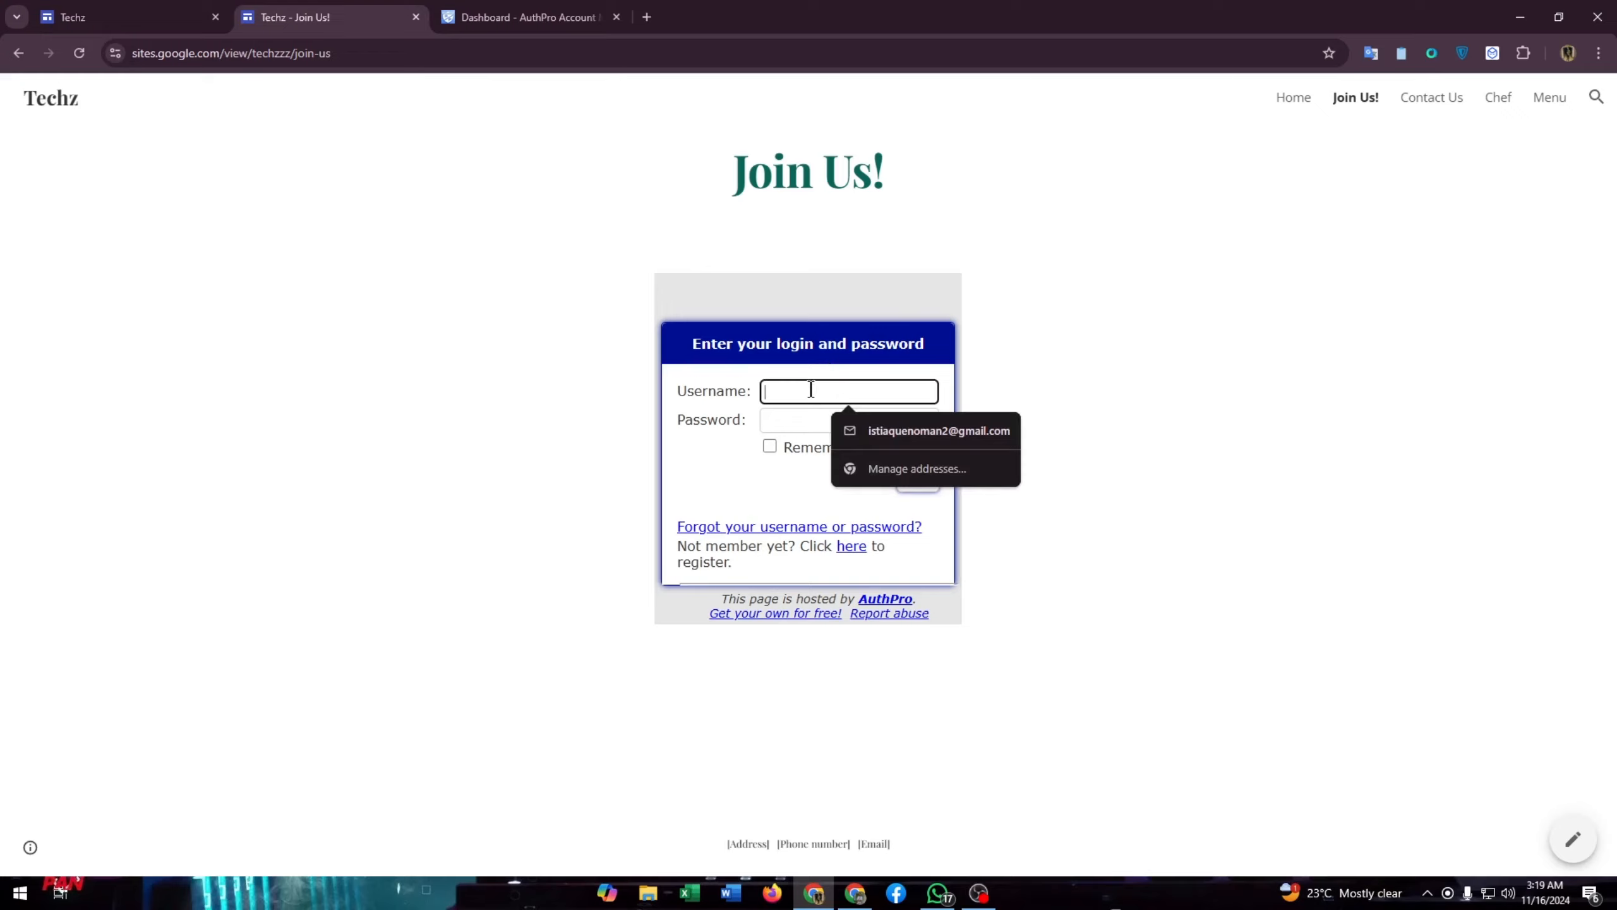
pyautogui.write('adm')
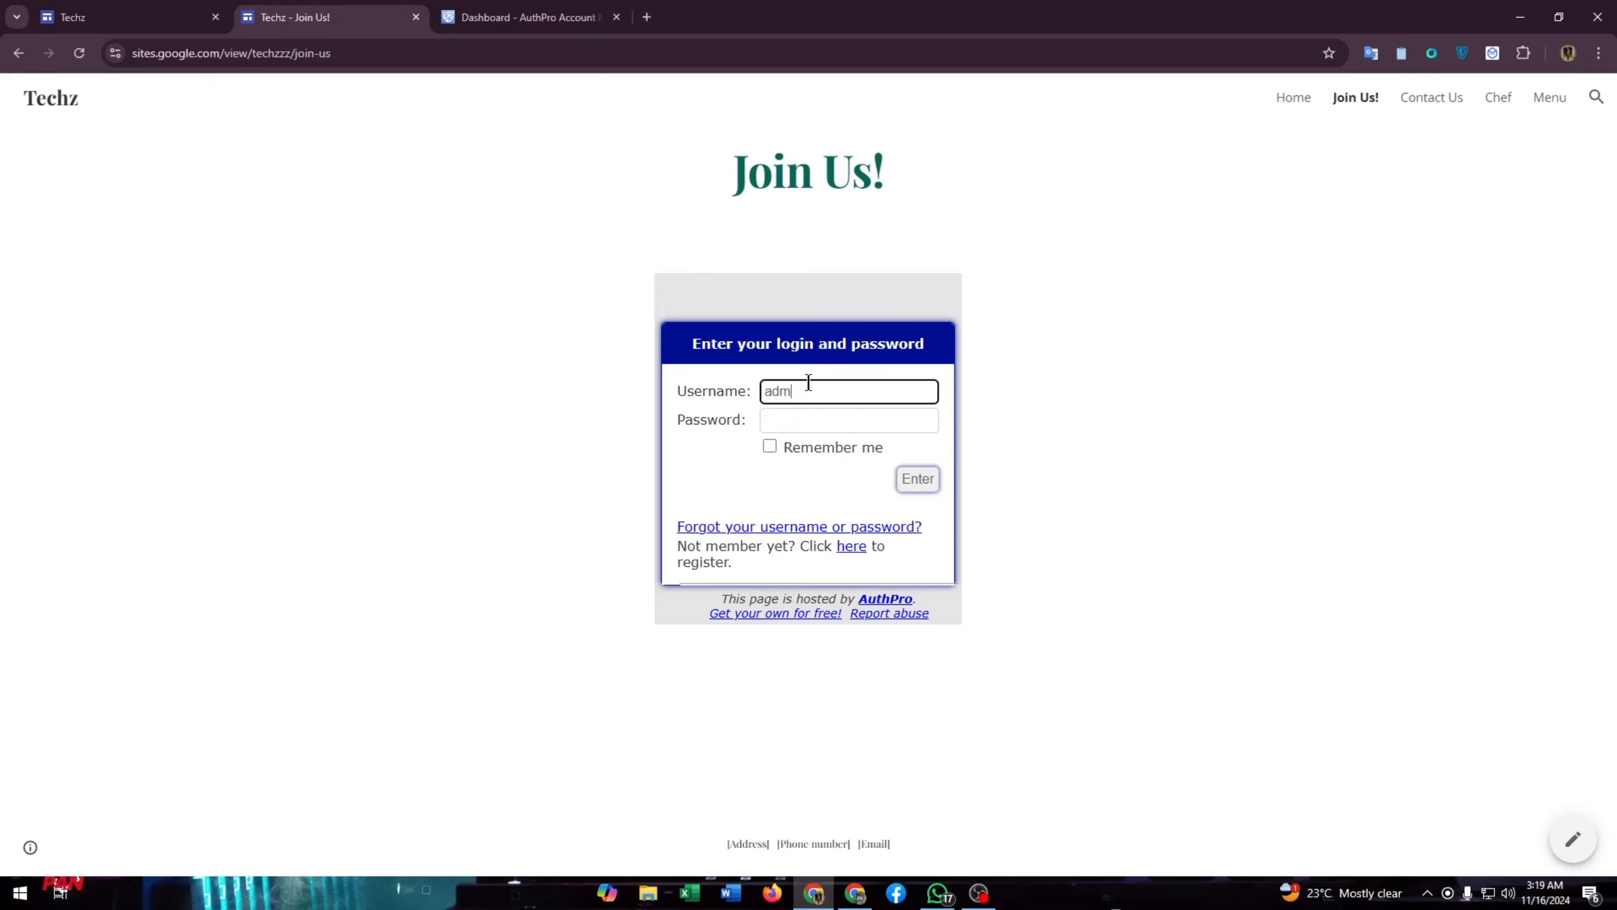
pyautogui.press('BackSpace')
pyautogui.press('BackSpace')
# - Enter the admin password, submit the login, then select the Join Us! heading
pyautogui.click(795, 431)
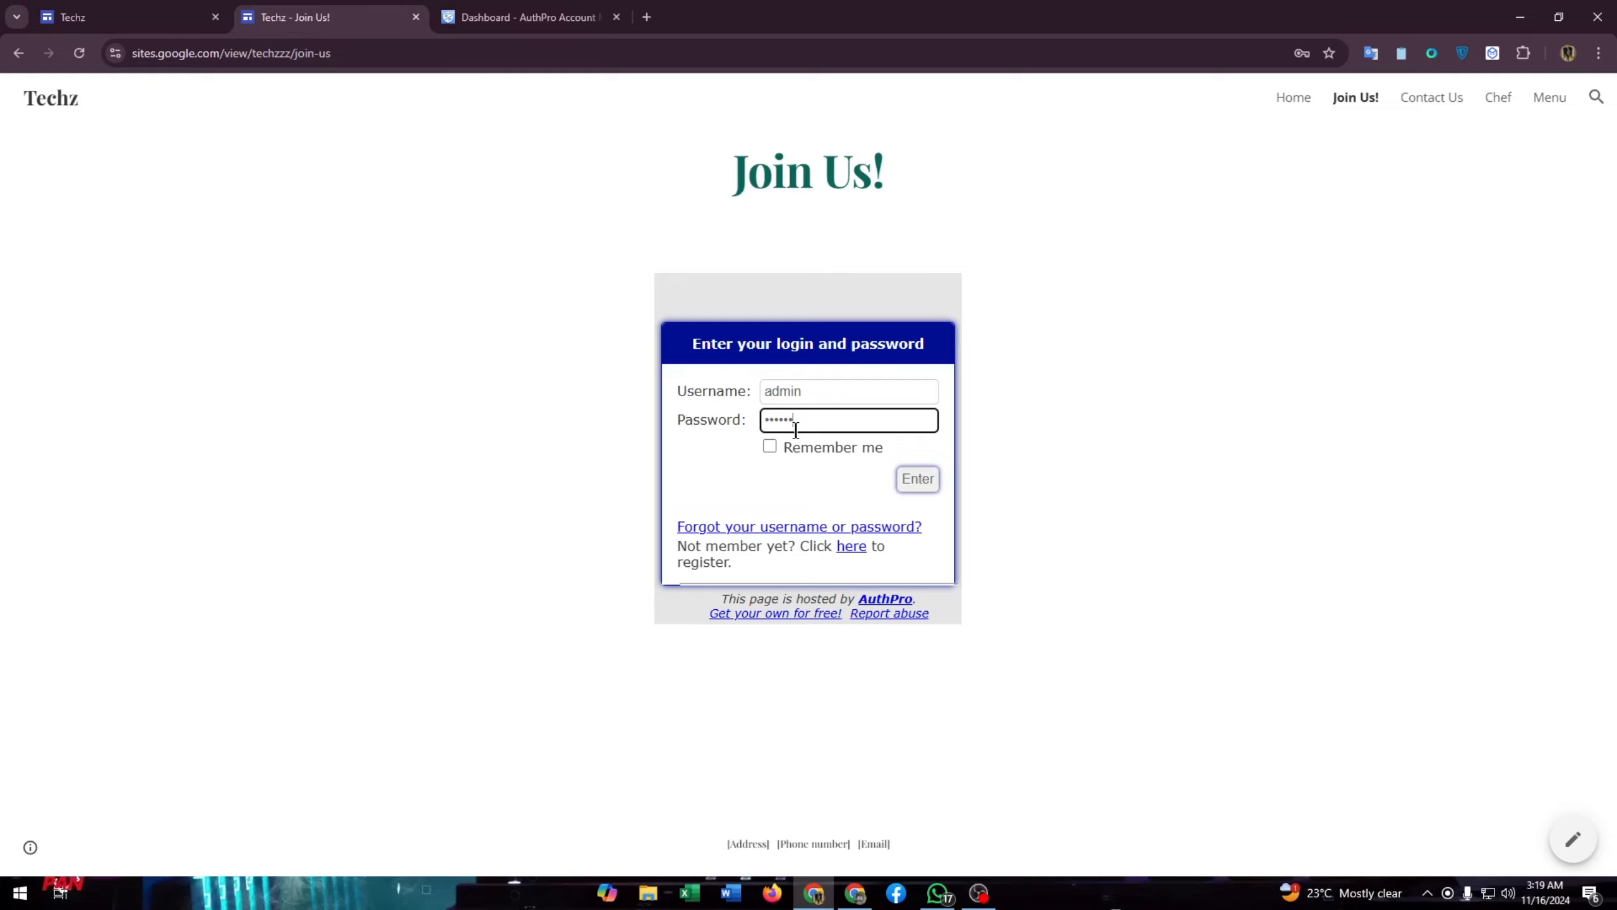
pyautogui.press('F11')
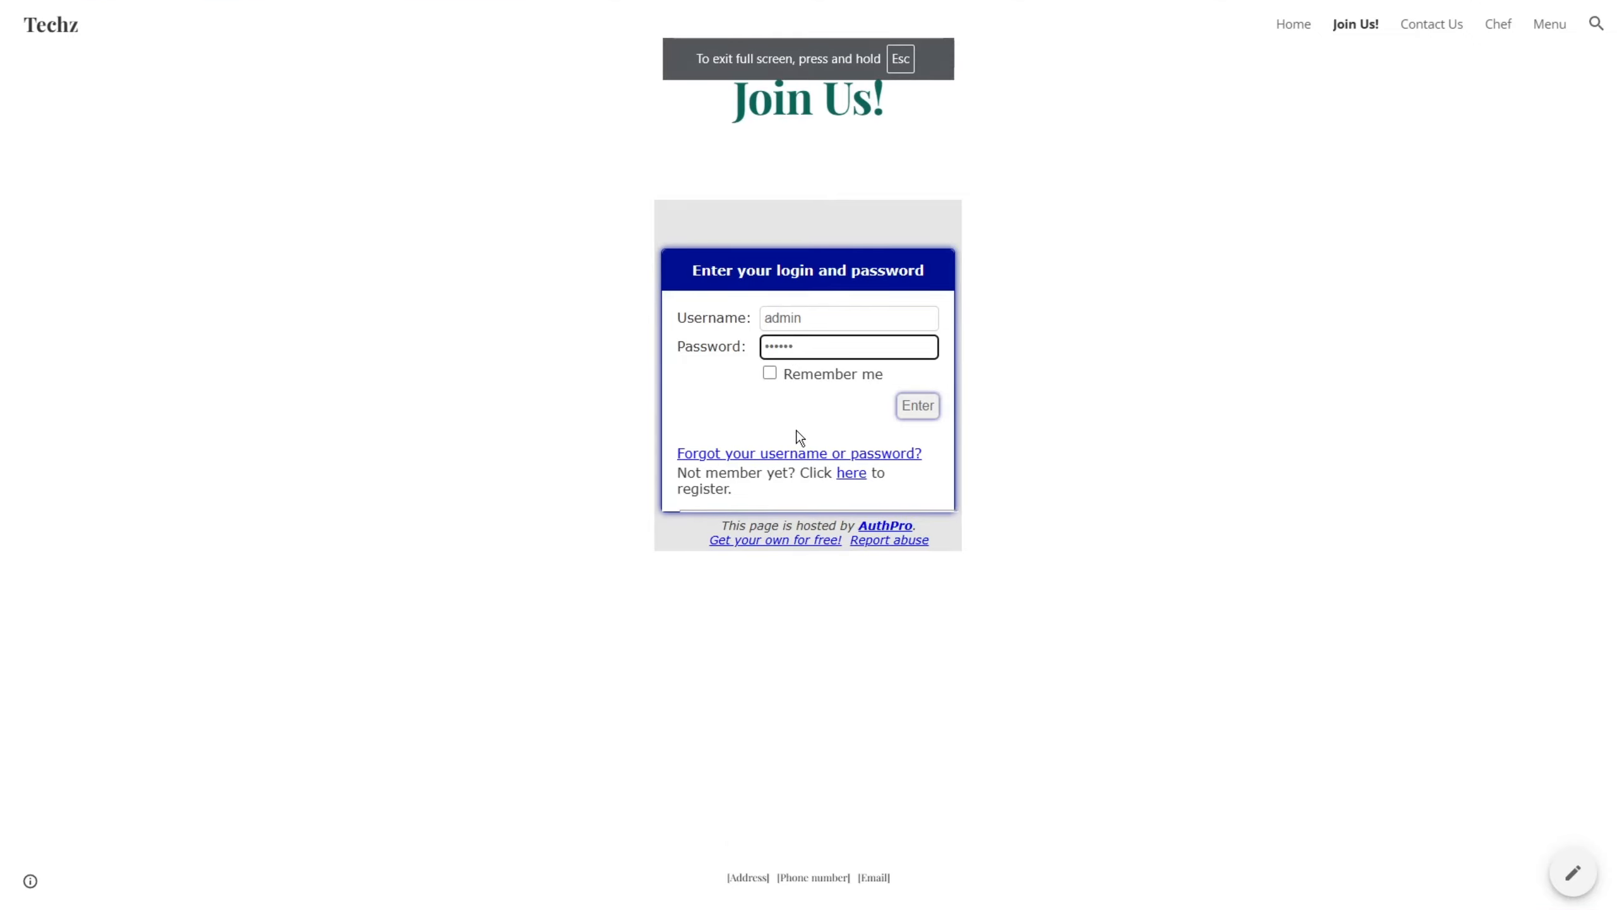
pyautogui.press('F11')
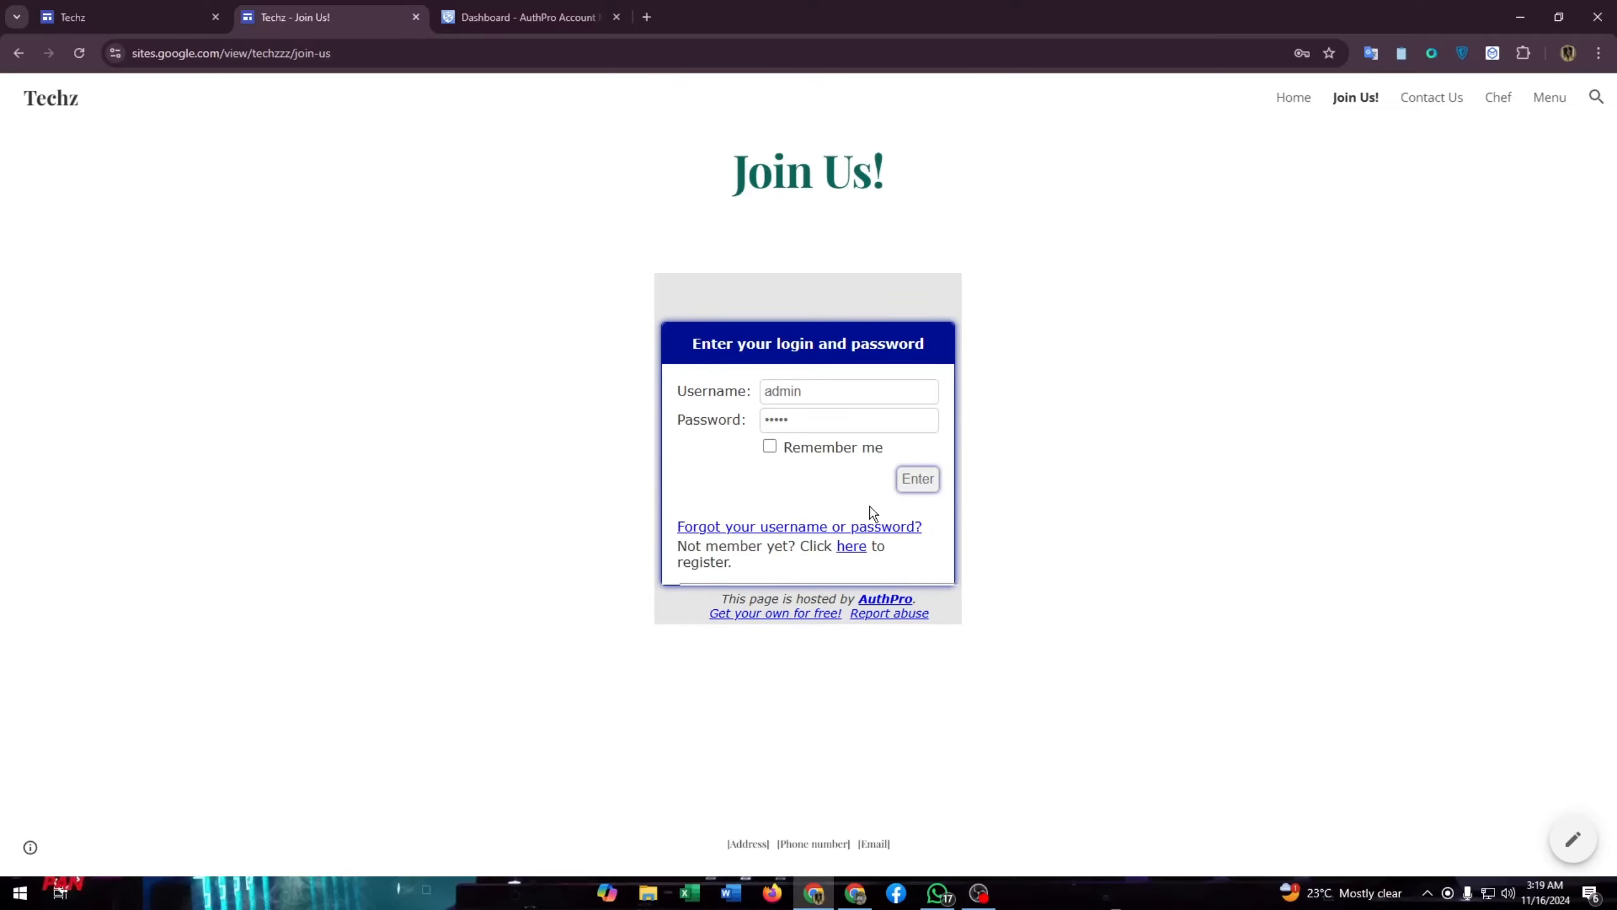
pyautogui.click(912, 477)
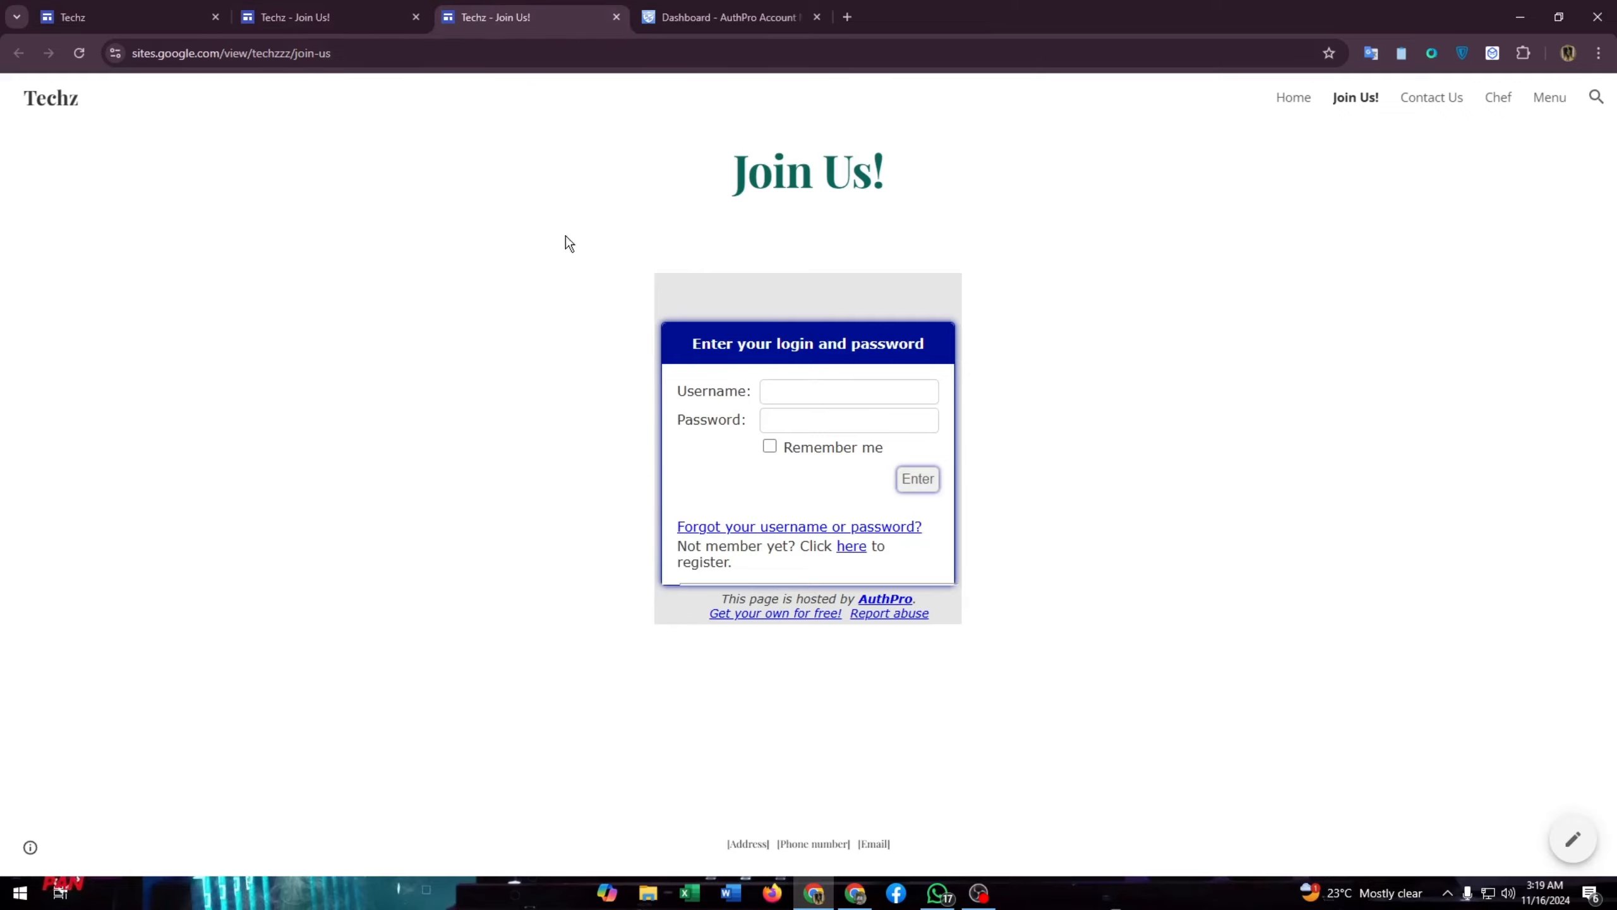
pyautogui.moveTo(725, 167); pyautogui.dragTo(959, 146)
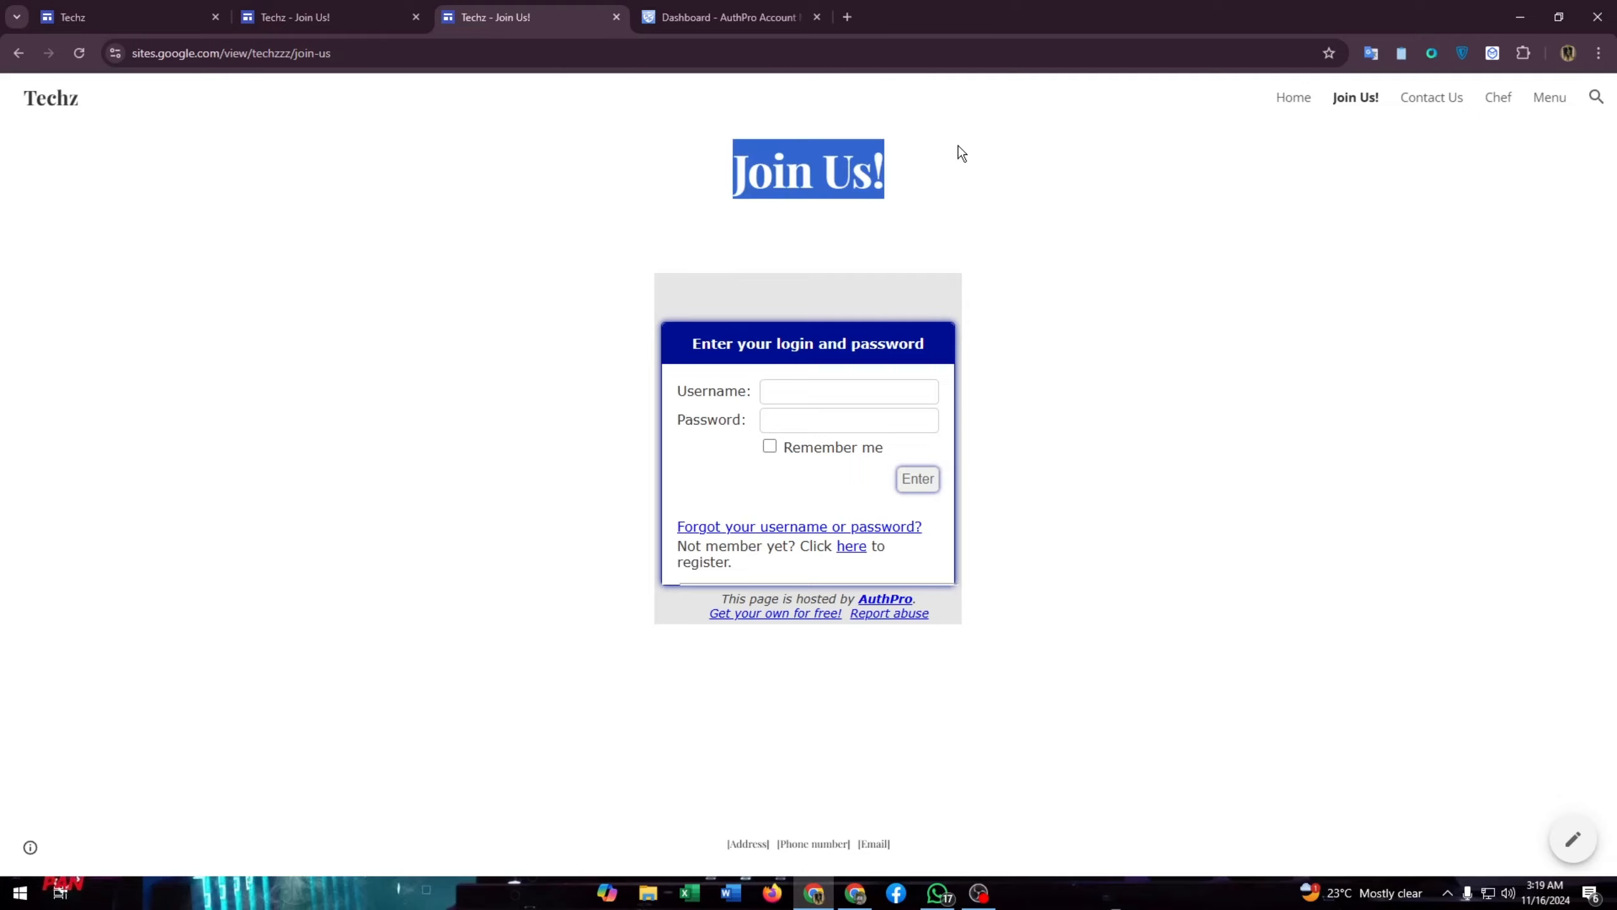
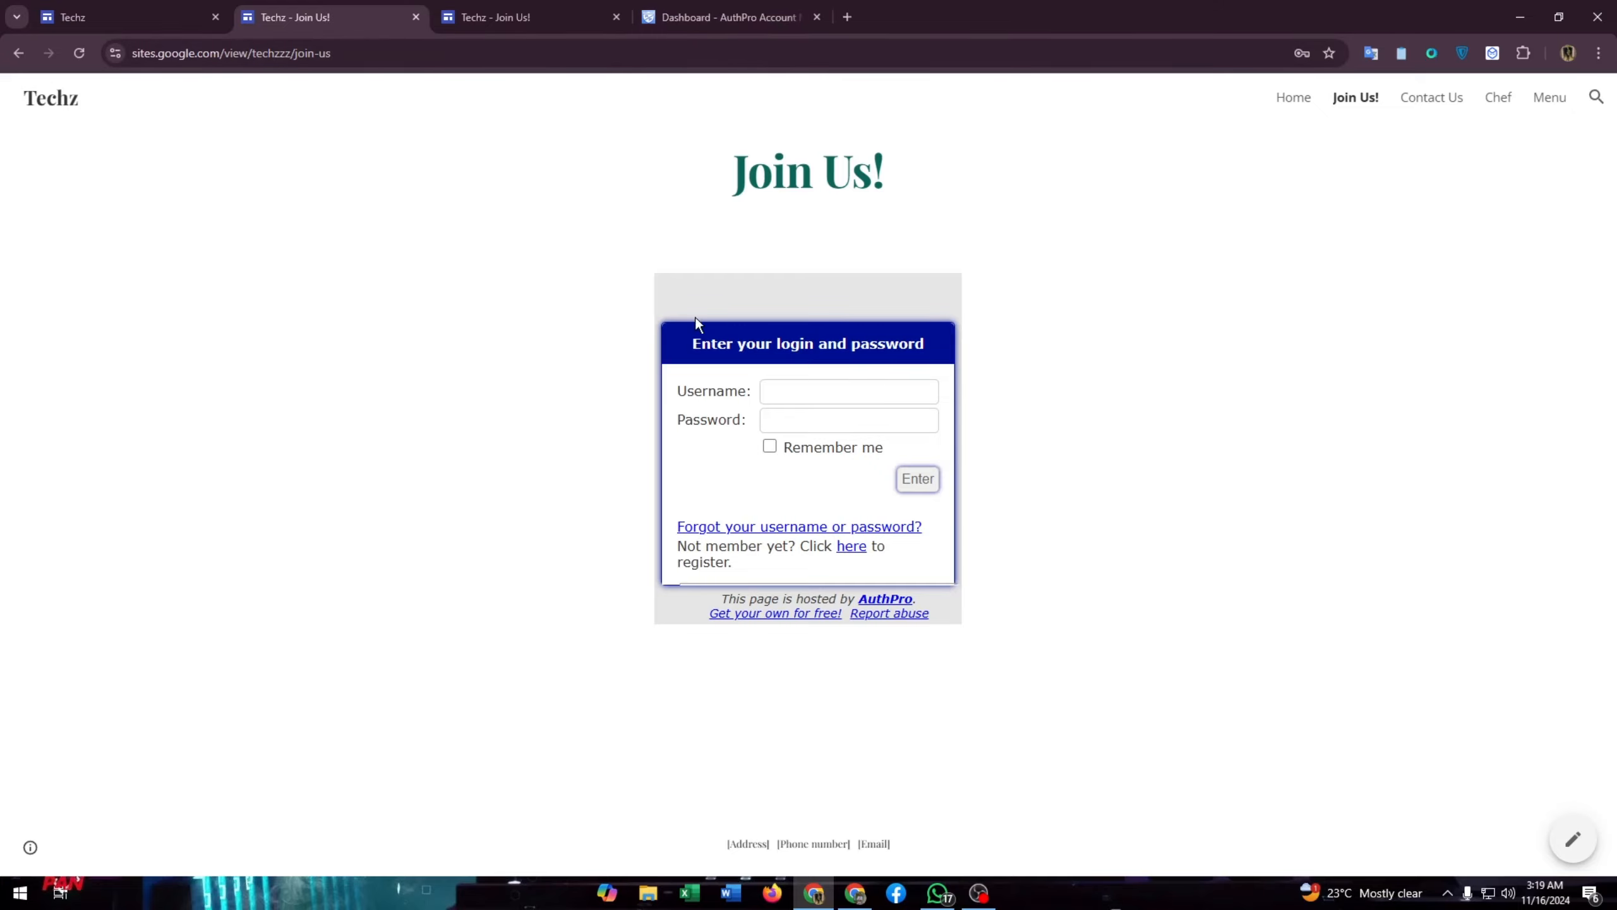
# - Go from the Techz site editor to the AuthPro account dashboard
pyautogui.click(76, 12)
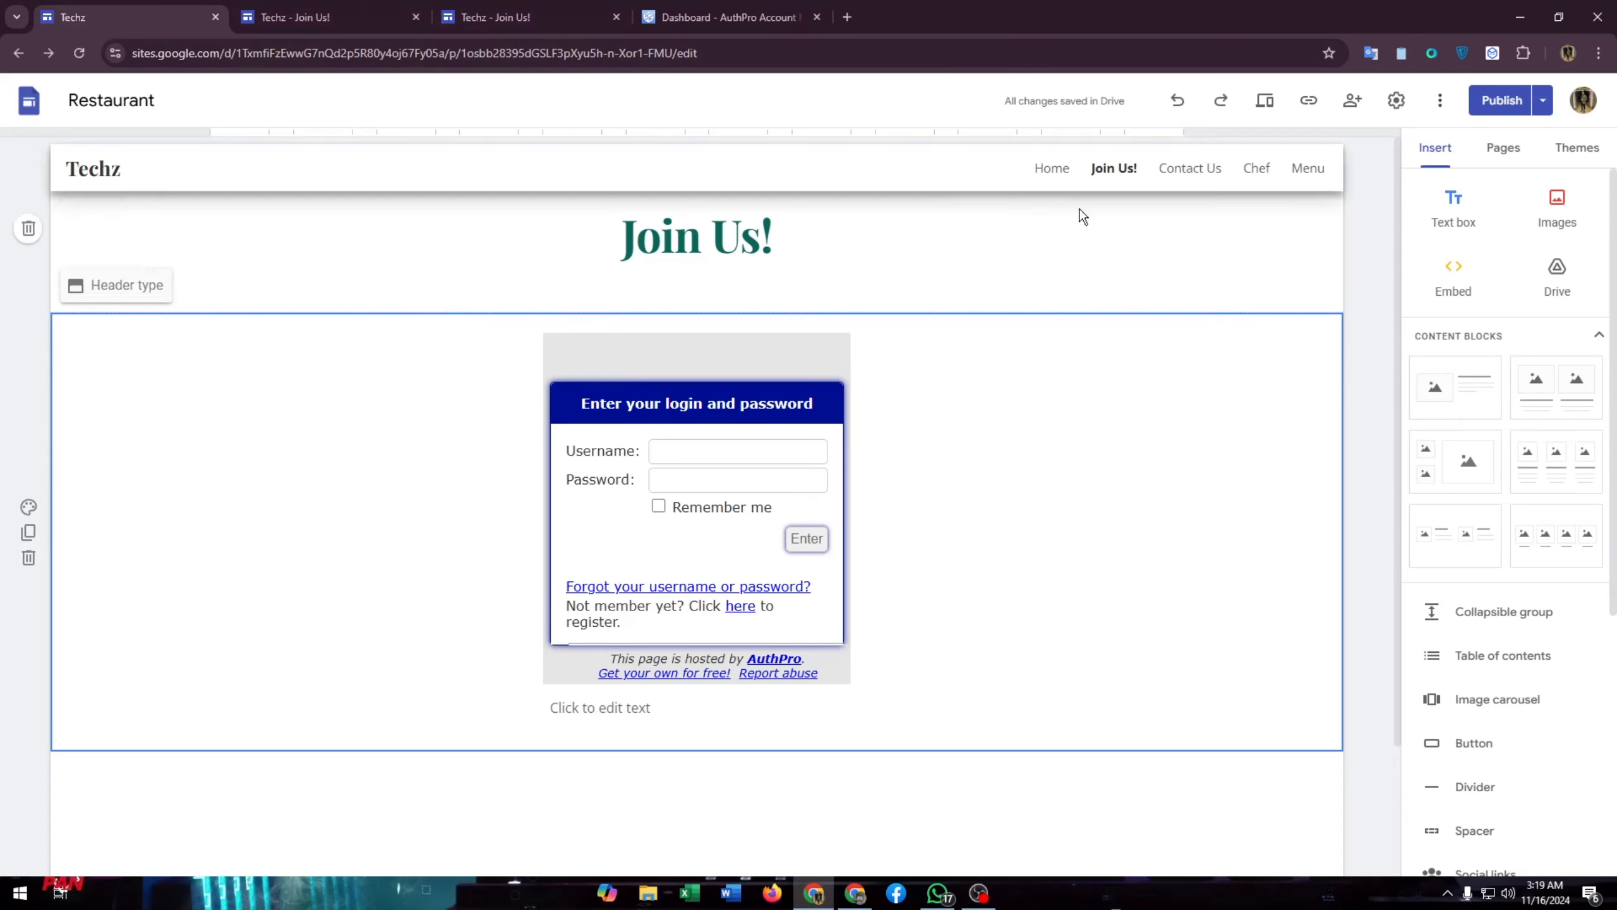
pyautogui.click(726, 17)
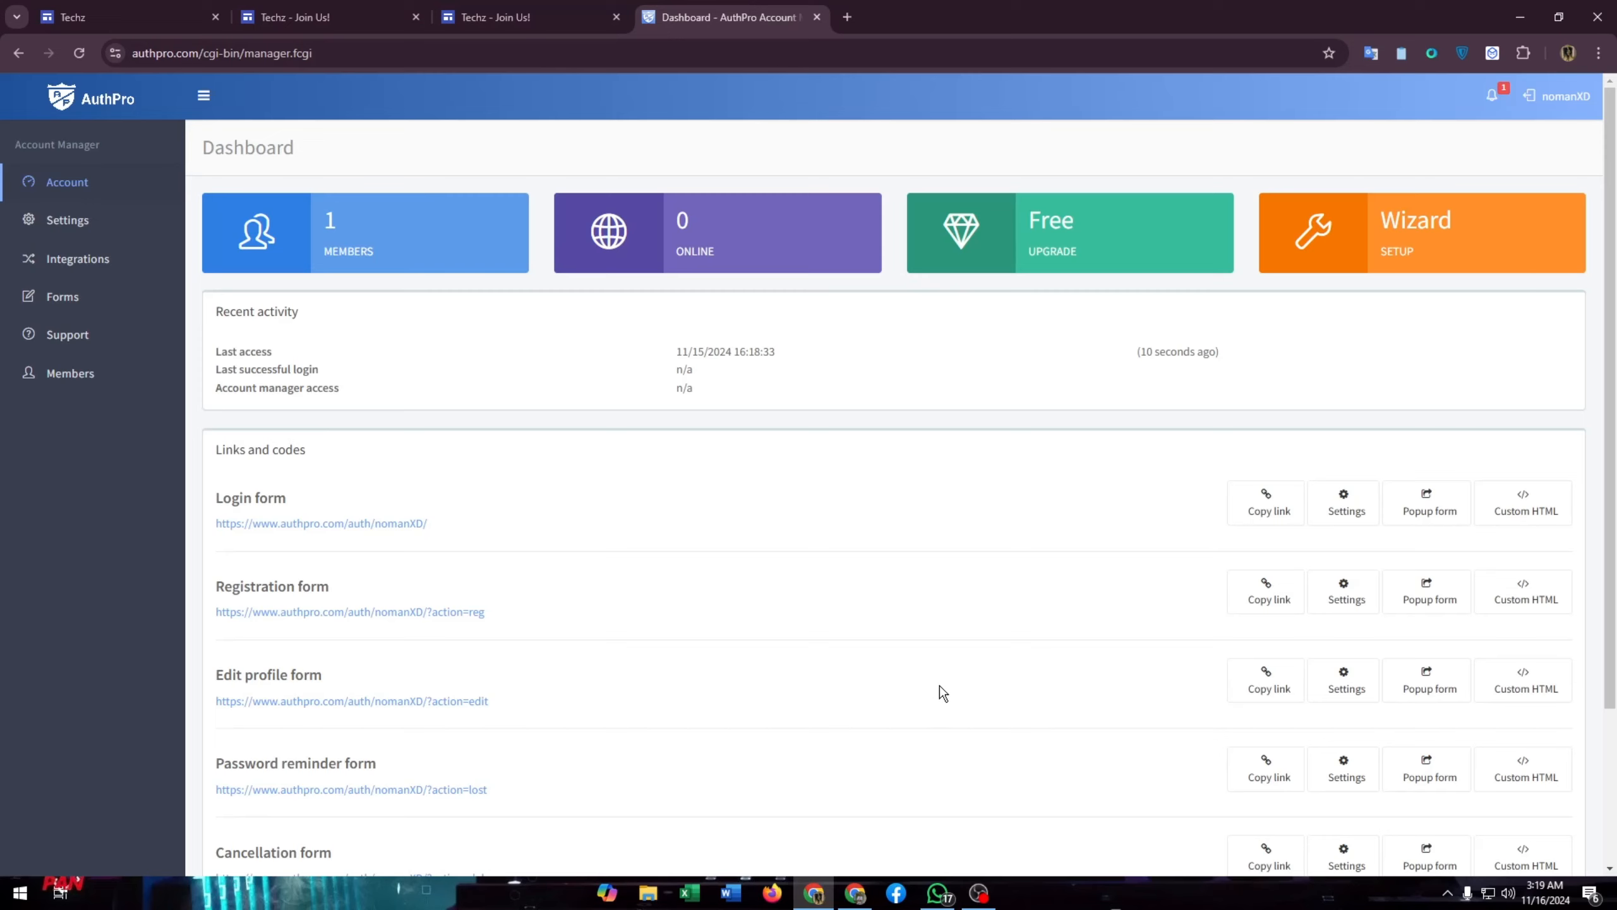
# - Advance the AuthPro setup wizard to Configure URLs, keeping email-verified registration and default form fields
pyautogui.click(1375, 274)
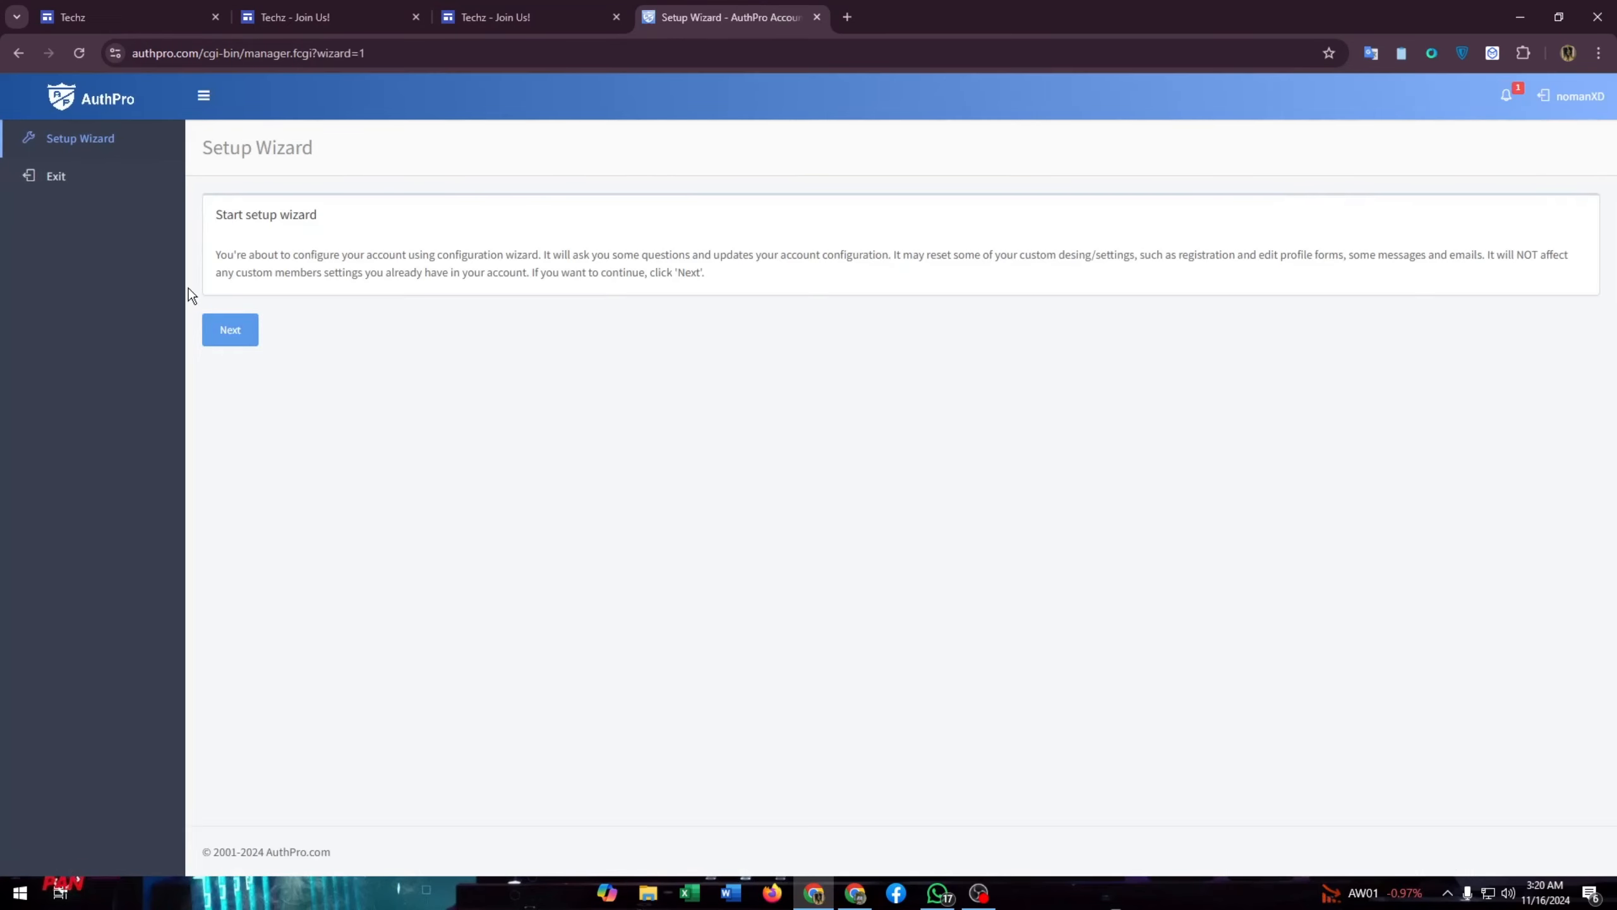
pyautogui.click(220, 341)
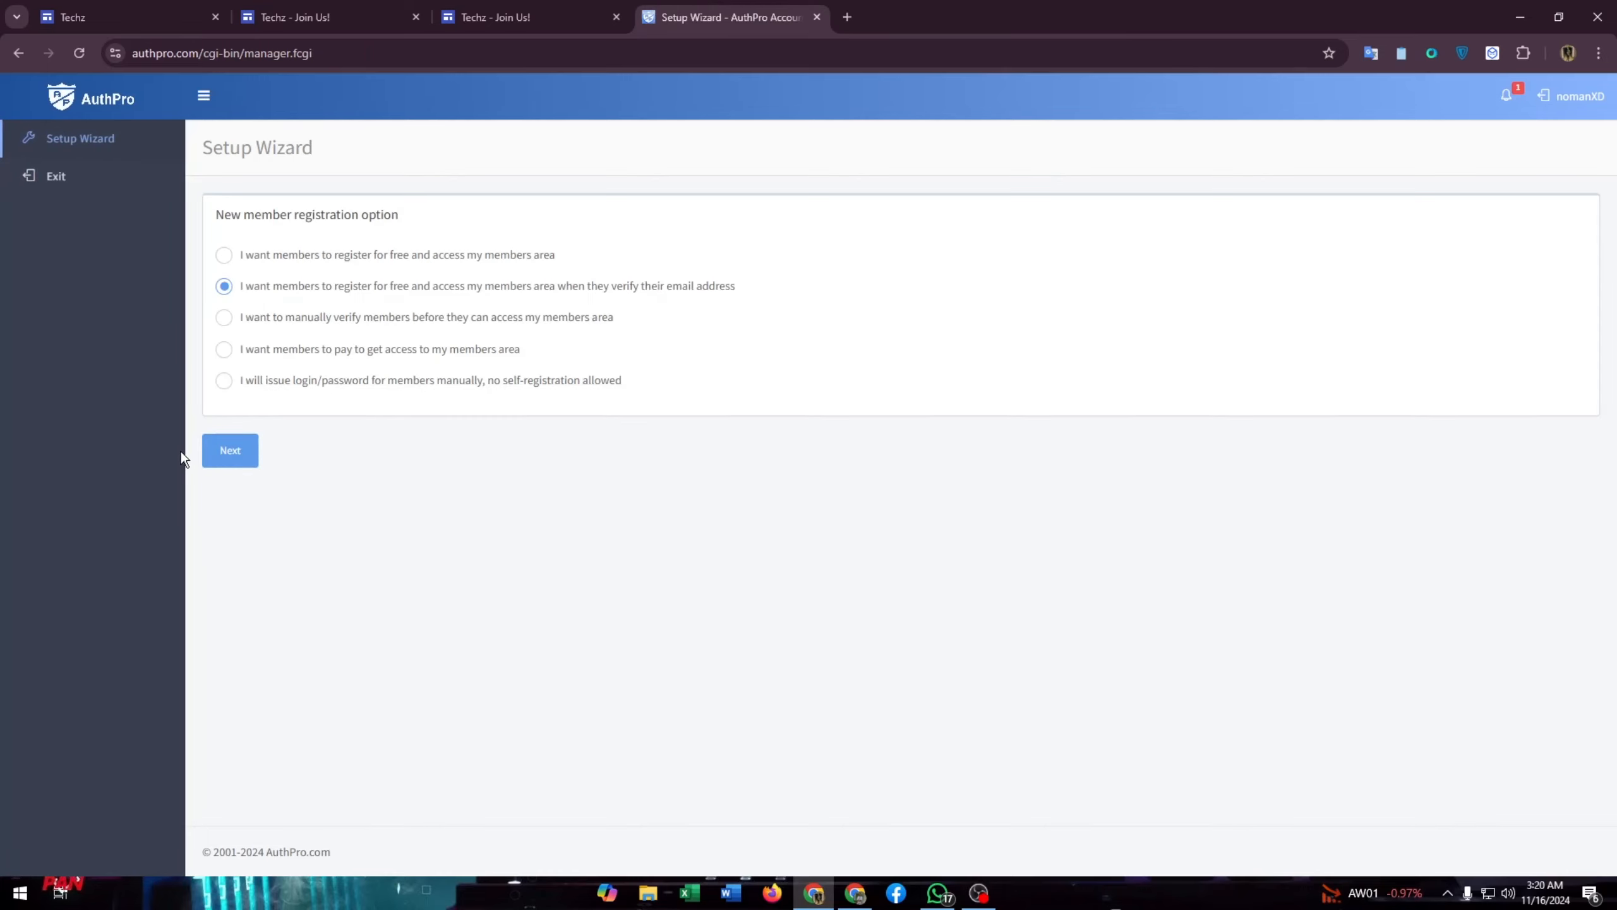
pyautogui.click(223, 446)
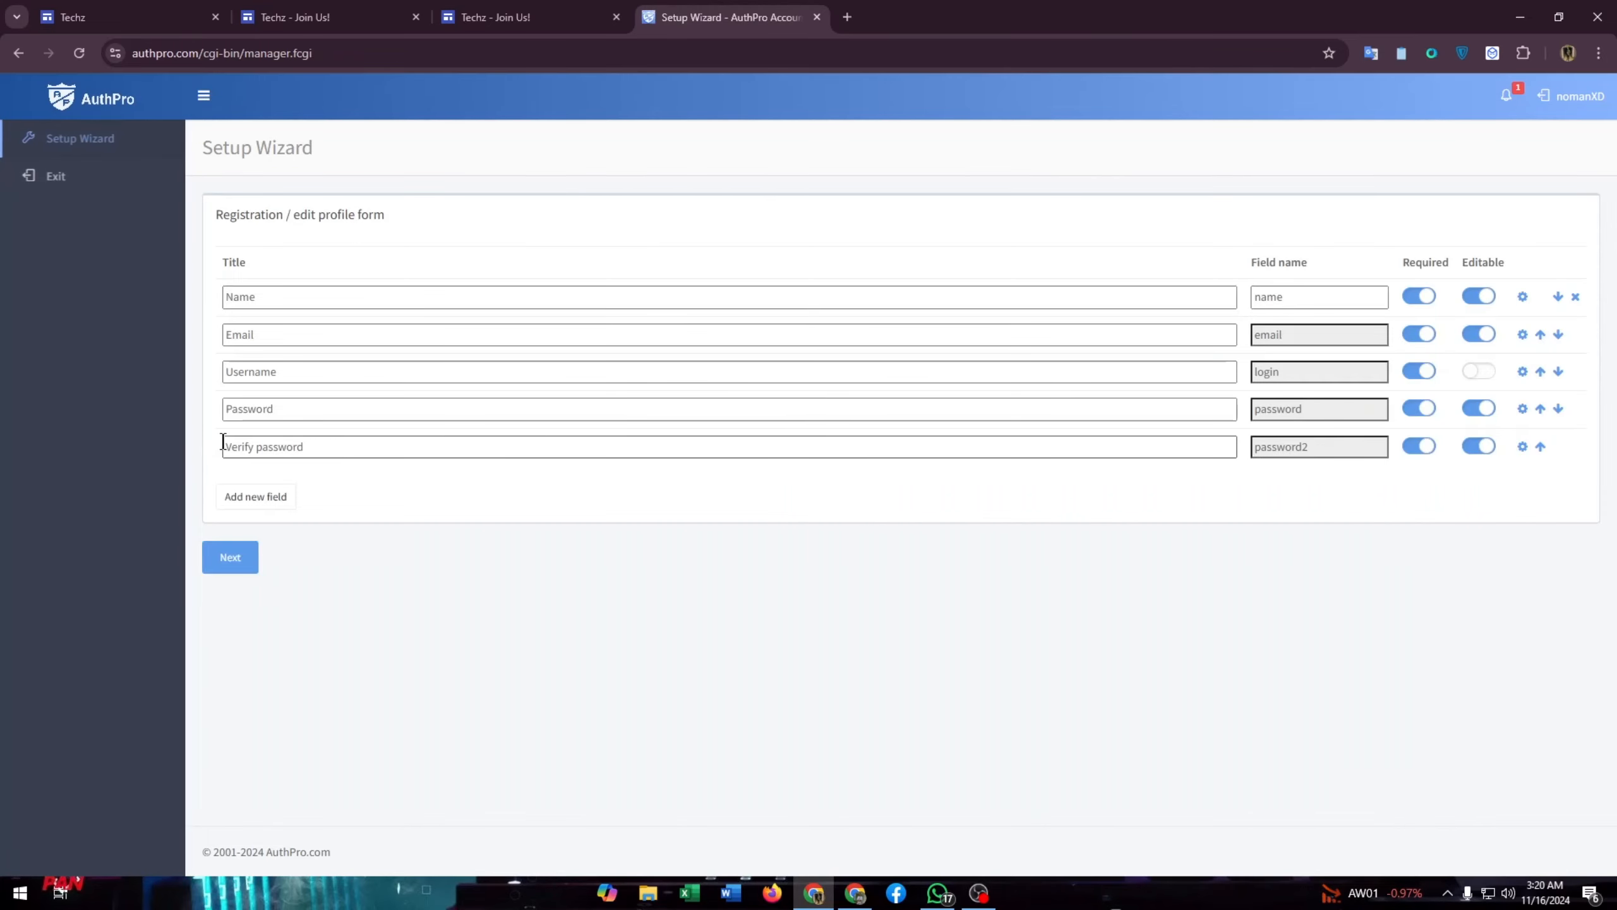
pyautogui.click(235, 582)
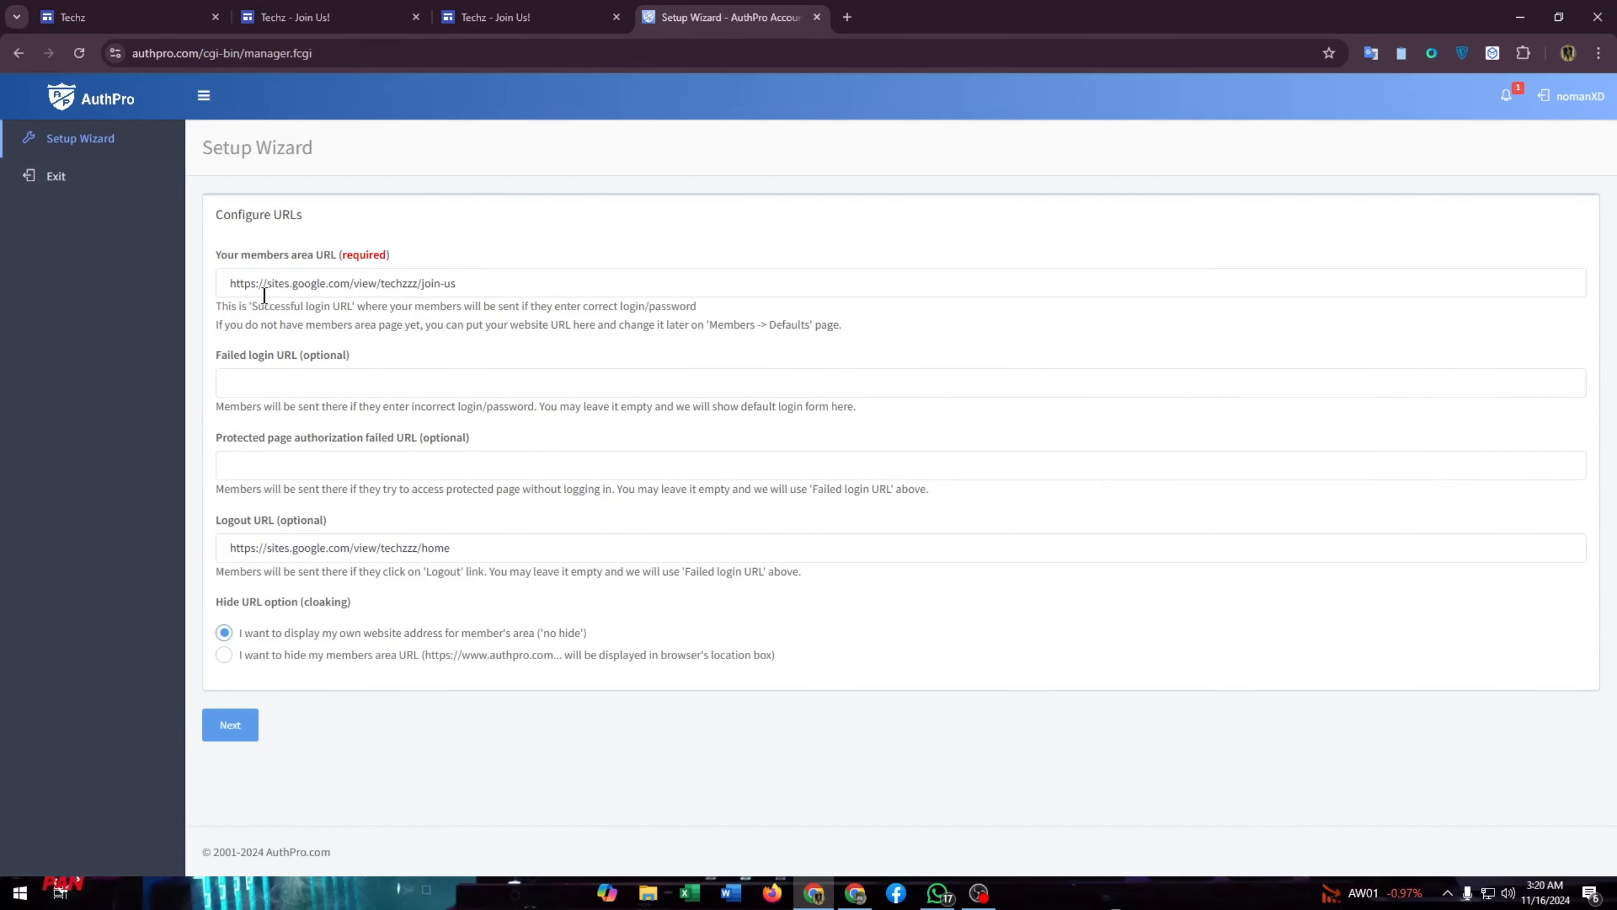
pyautogui.hotkey('ctrl', 'Tab')
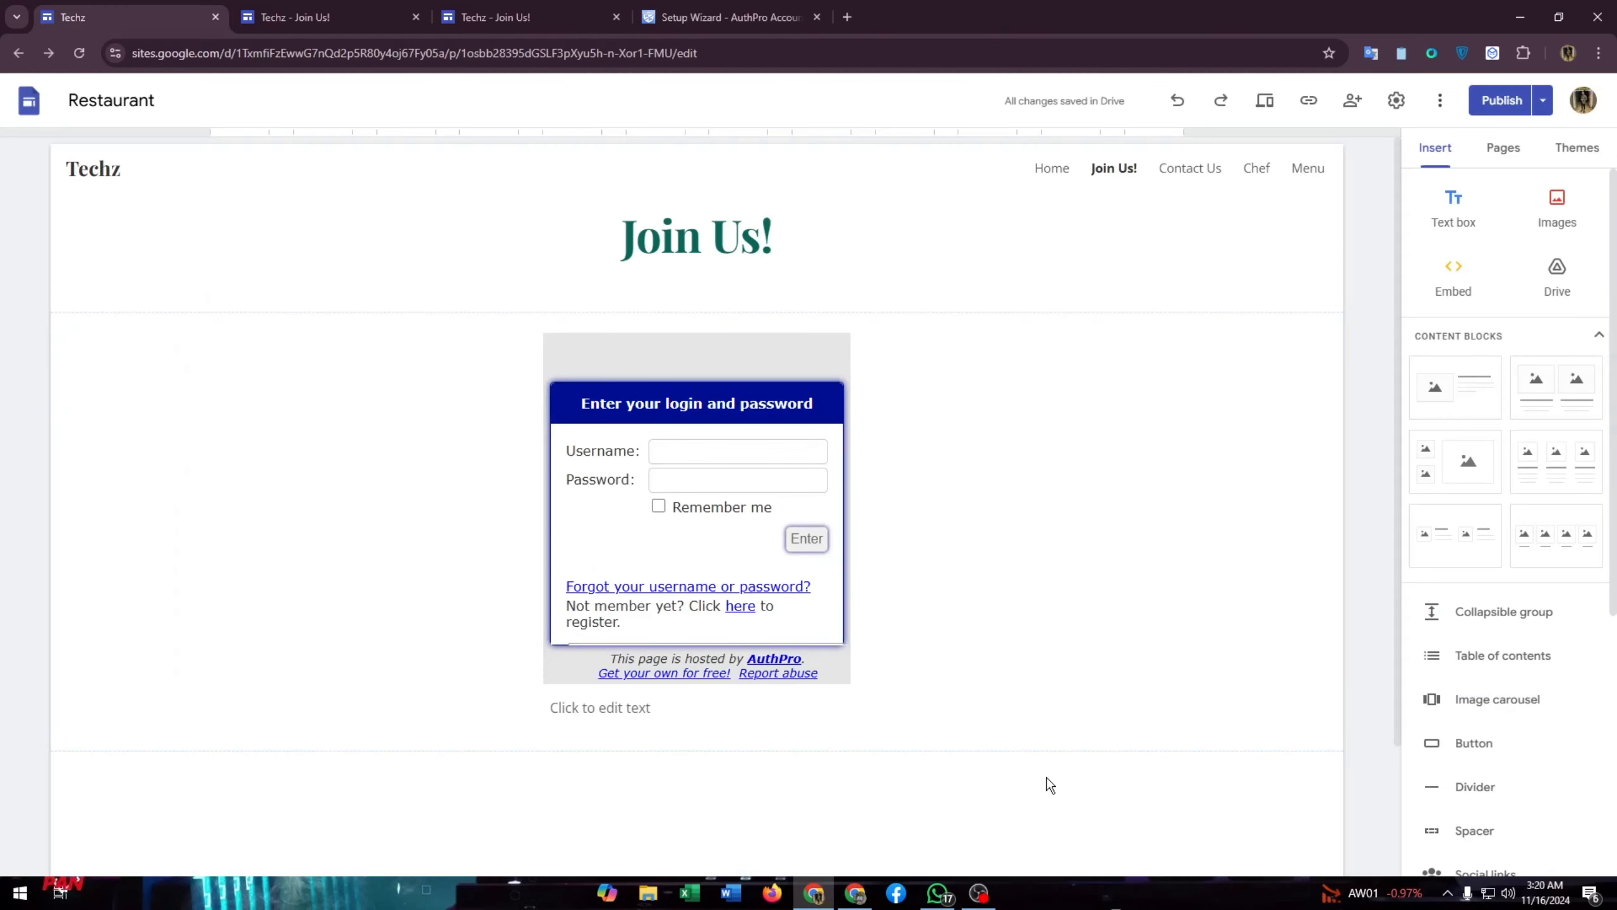